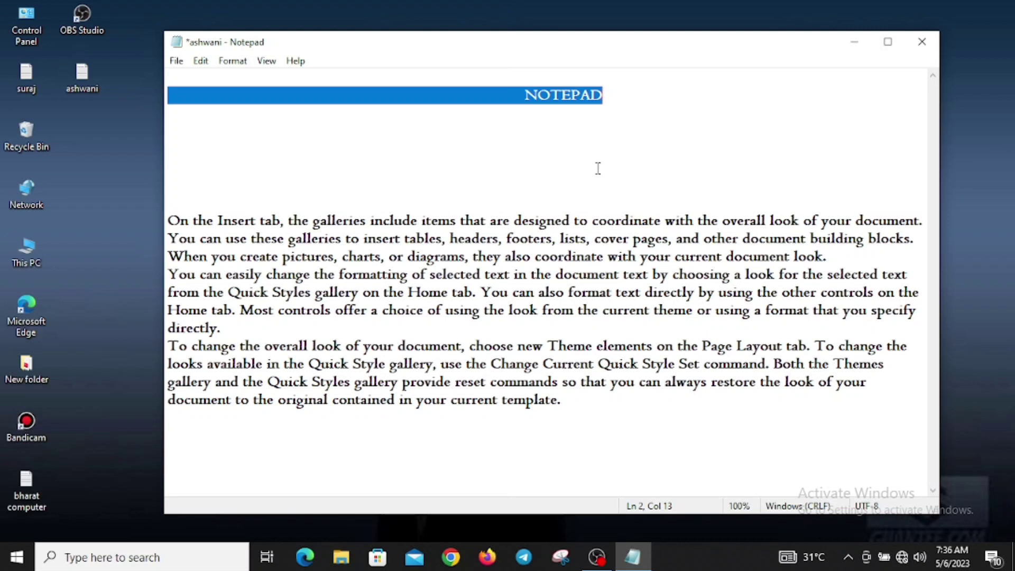
Step: Close the open document and discard its unsaved changes
click(922, 42)
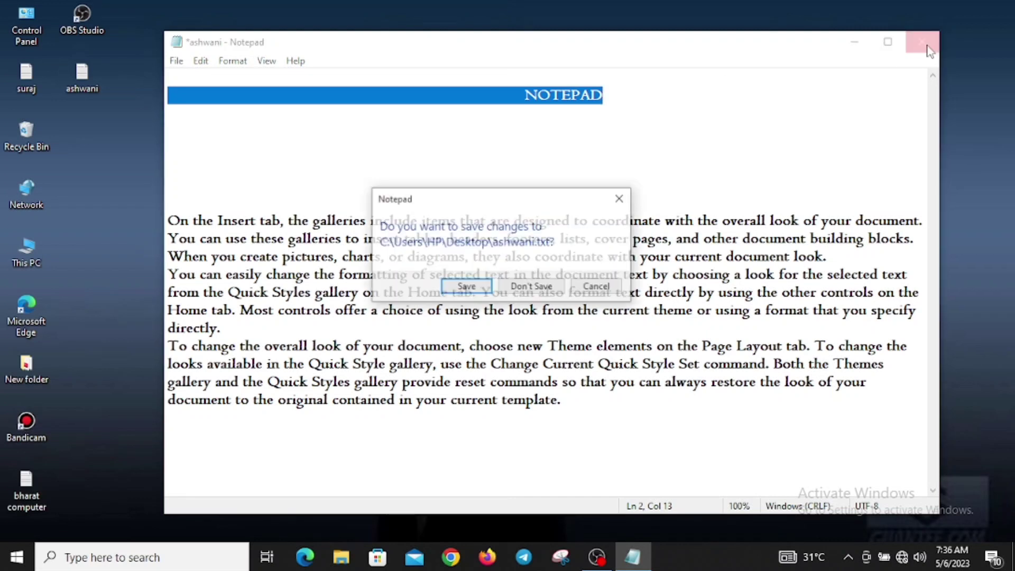
click(529, 293)
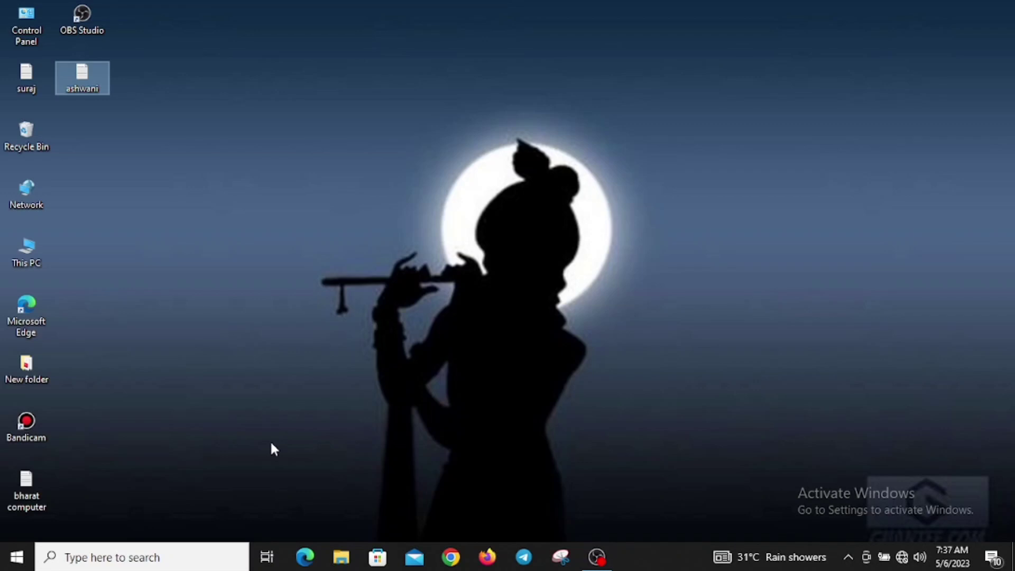
Step: Search Windows for NOTEPAD, launch the app from the results and close its empty window
key(Tab)
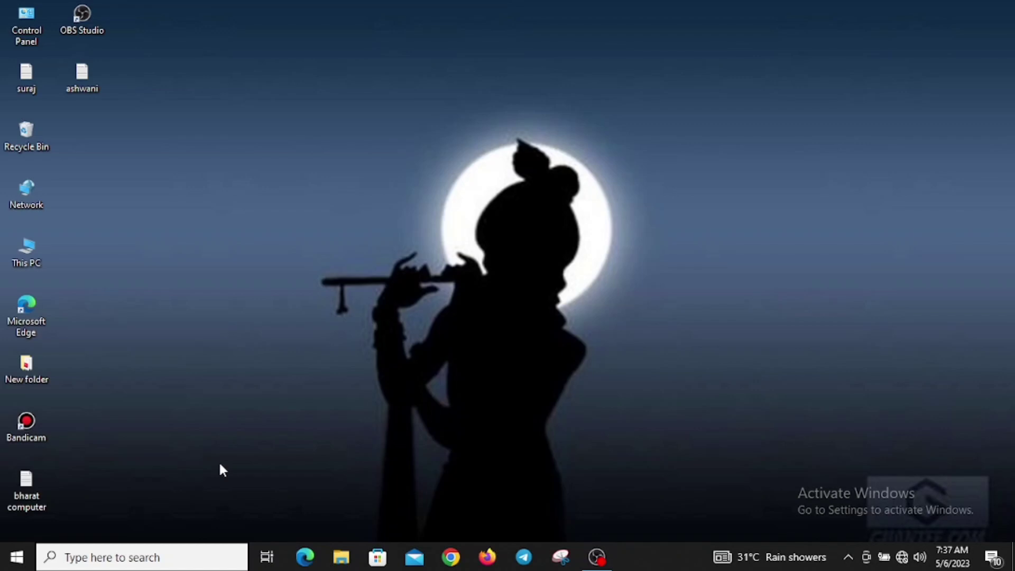
key(super+s)
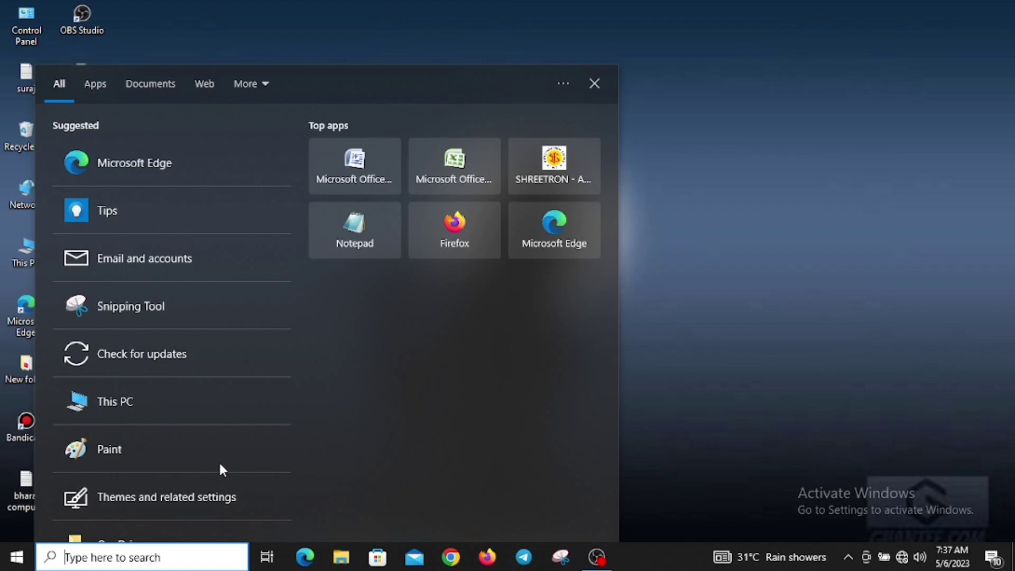
text(NOTEPAD)
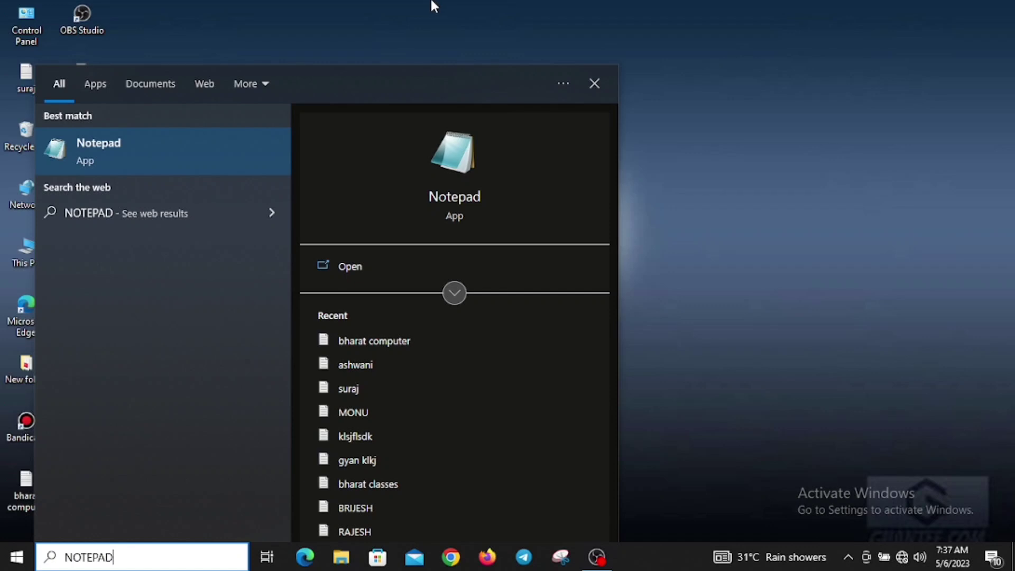
key(Return)
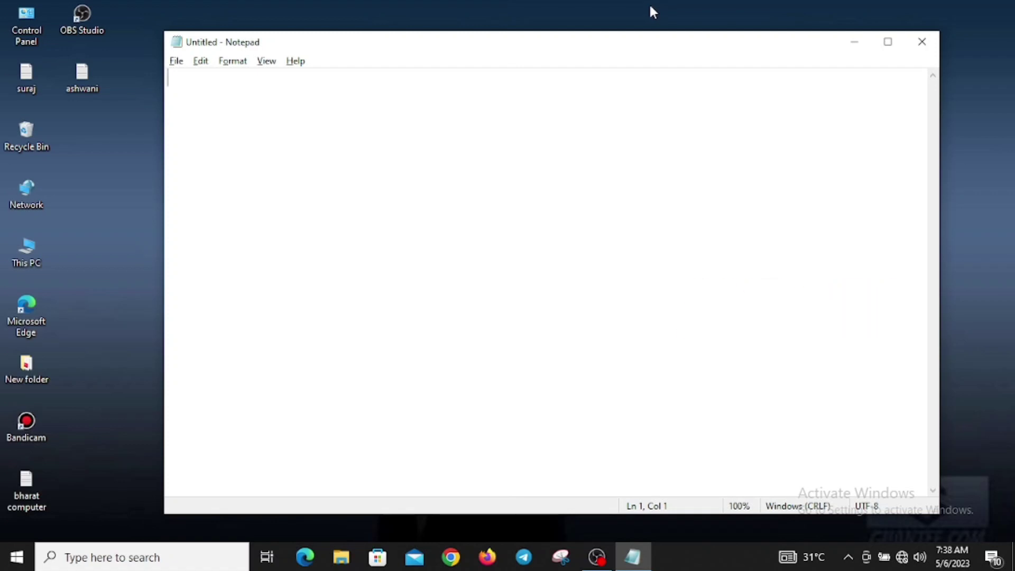
key(alt+F4)
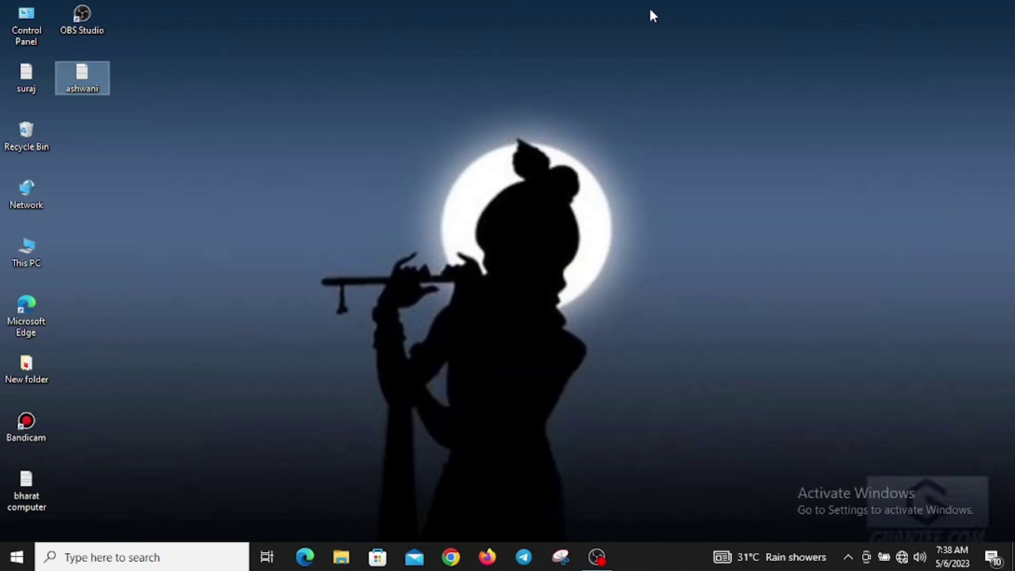
Step: Find the Windows Accessories folder in the list of installed apps and open it
click(16, 559)
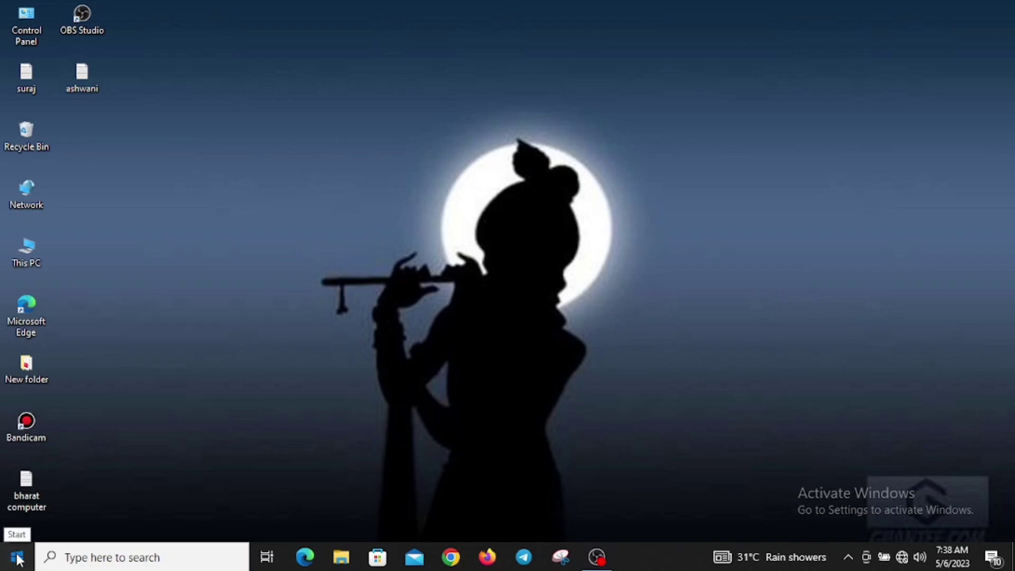
key(super)
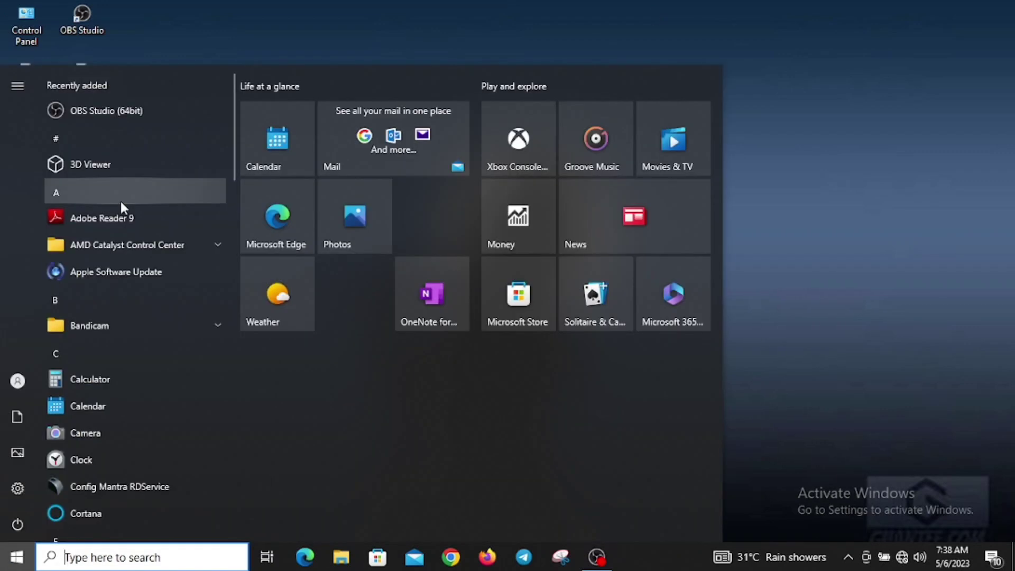
scroll(120, 343, down, 8)
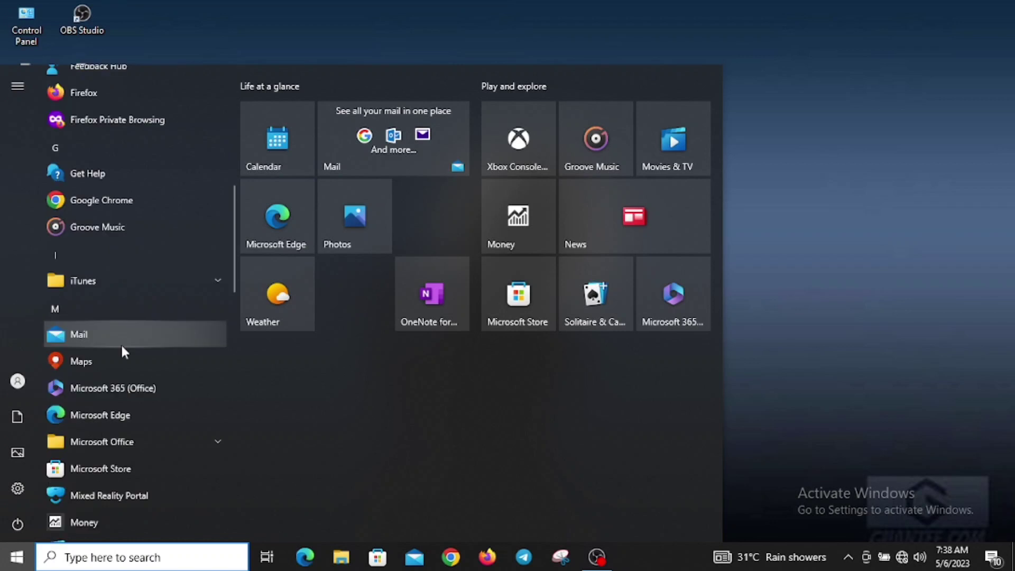
scroll(121, 344, down, 10)
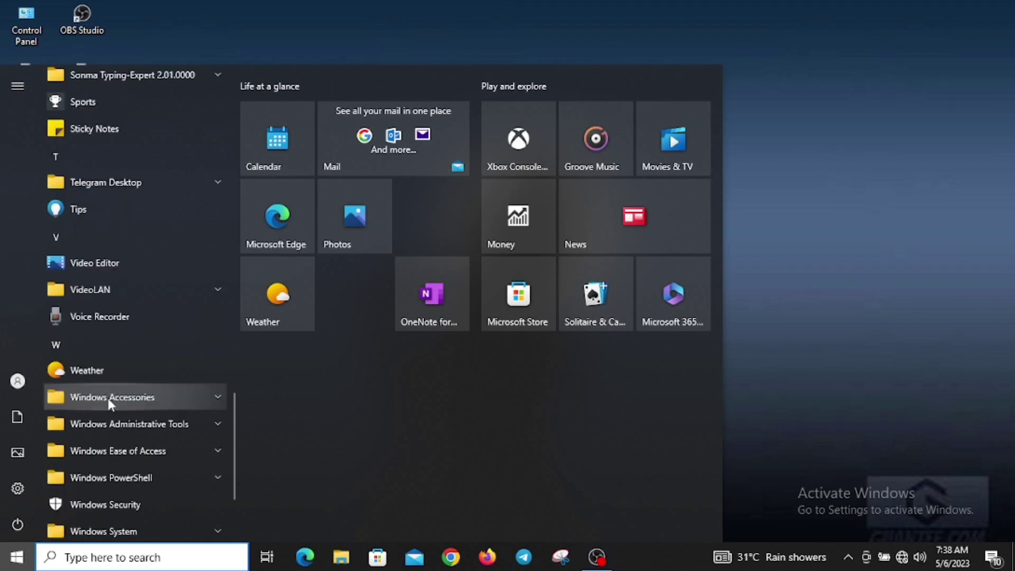
click(107, 395)
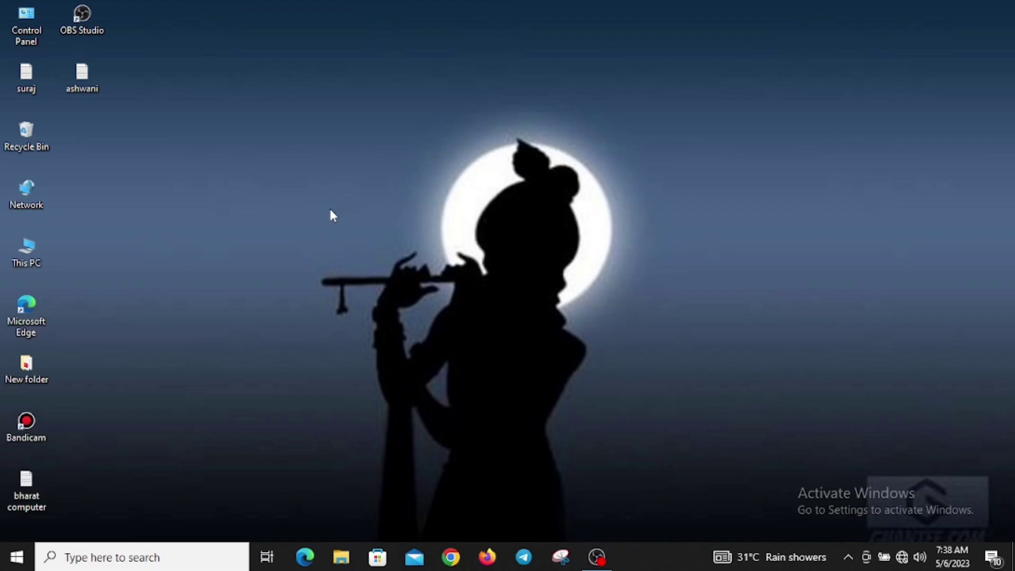
Step: Launch Notepad from the Windows Accessories folder in the installed apps list and close its empty window
key(super)
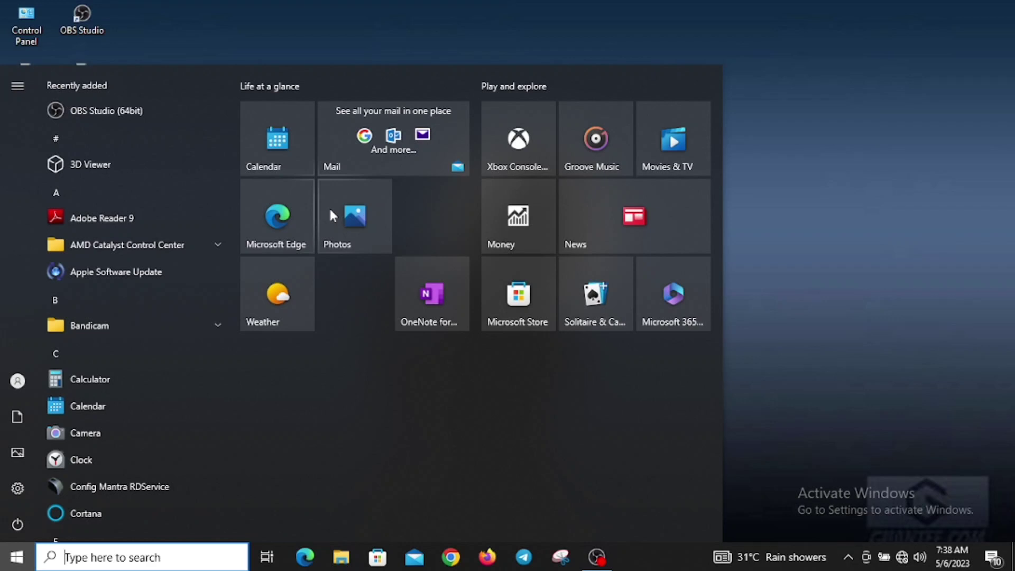
key(Tab)
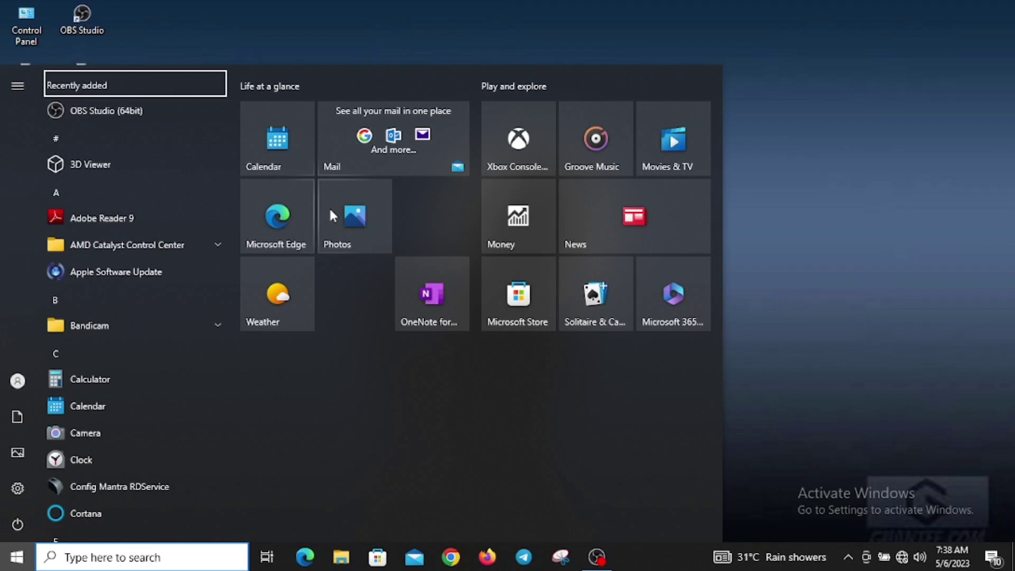
key(Page_Down)
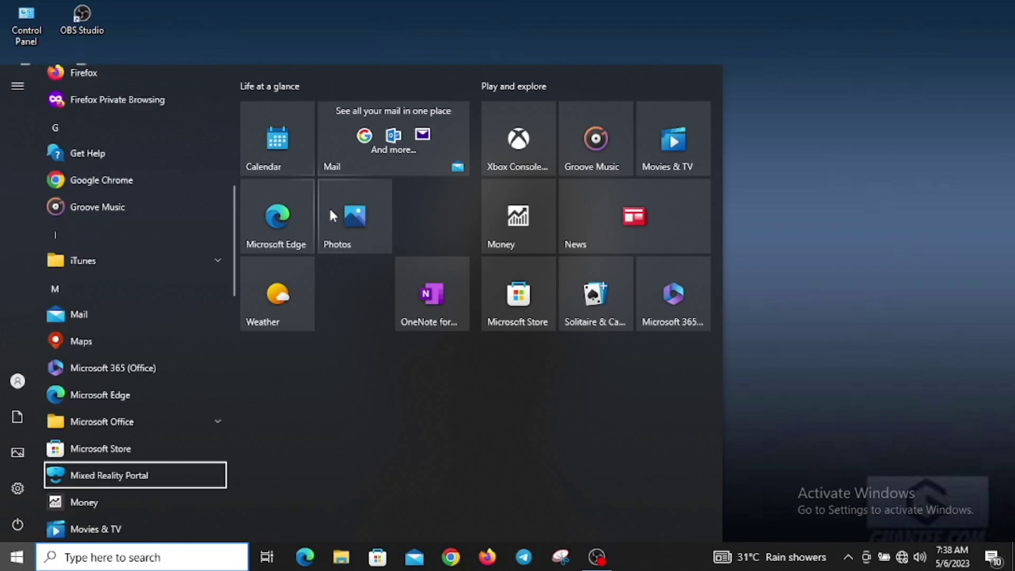
key(Page_Down)
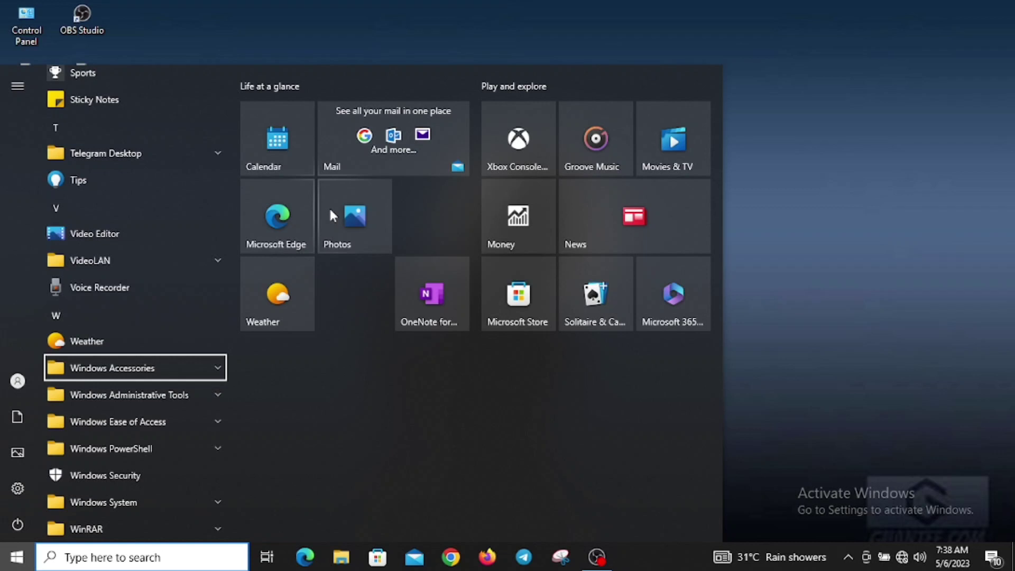
key(Return)
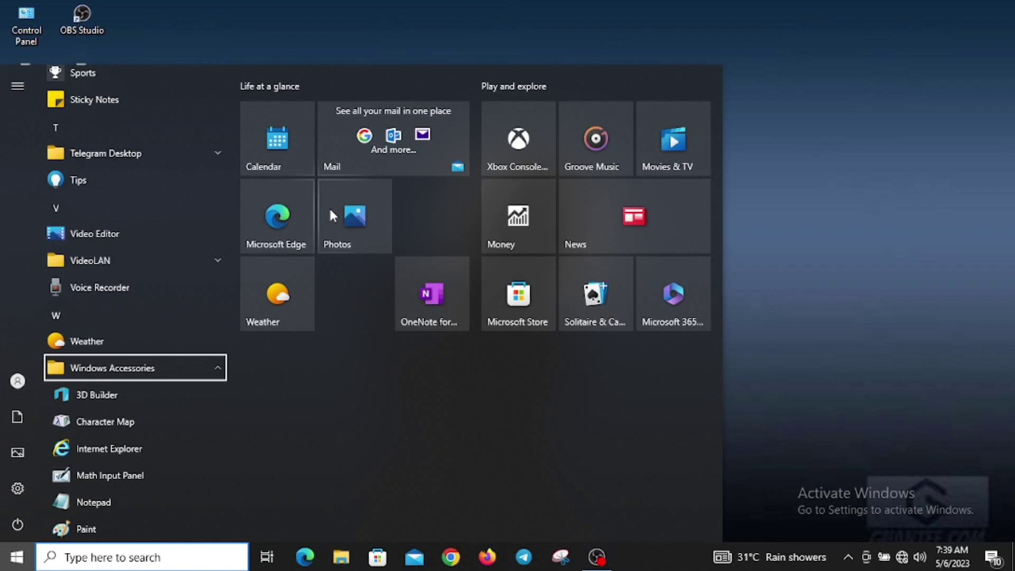
key(Down)
key(Down)
key(Down)
key(Down)
key(Down)
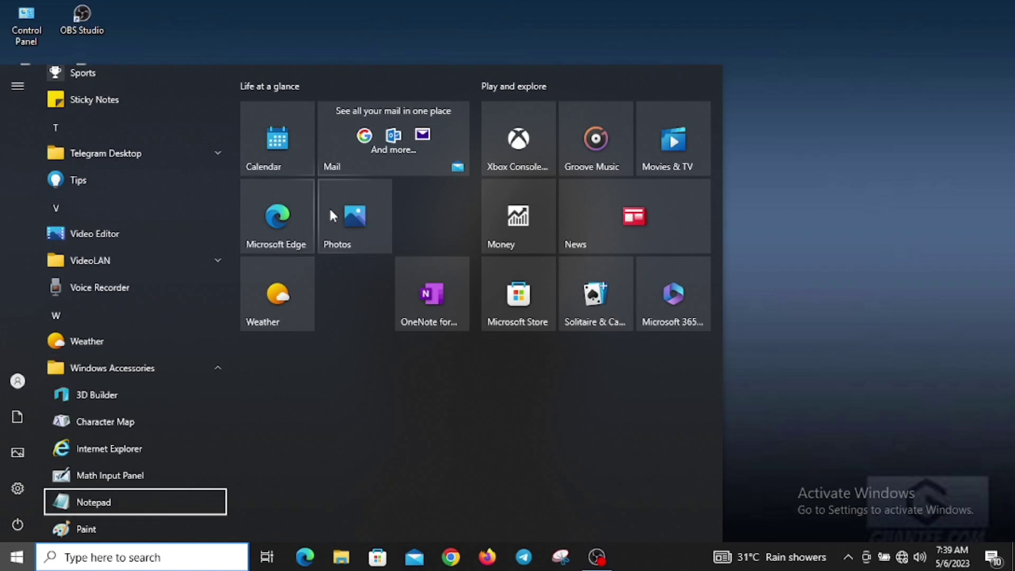
key(Return)
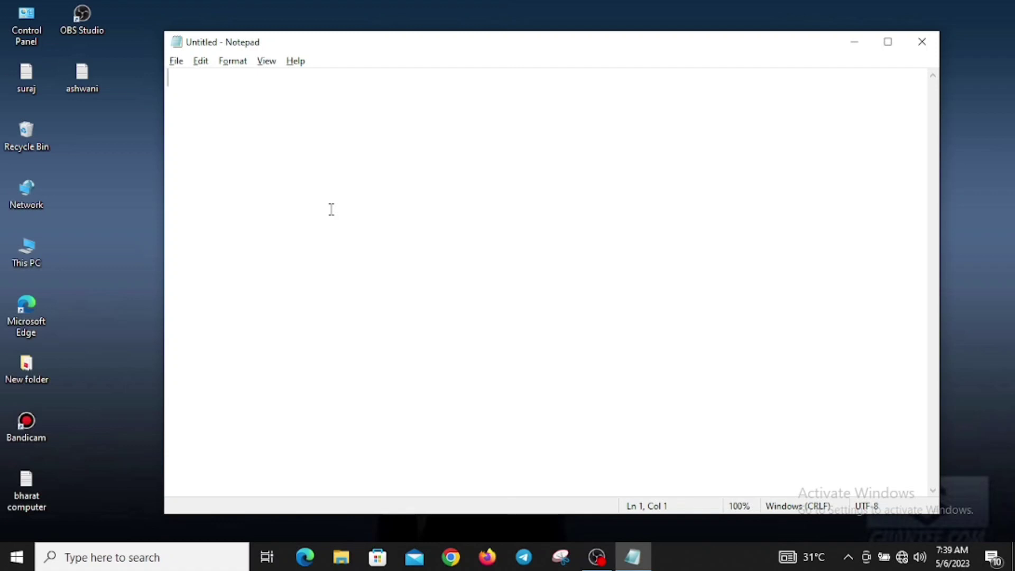
key(alt+F4)
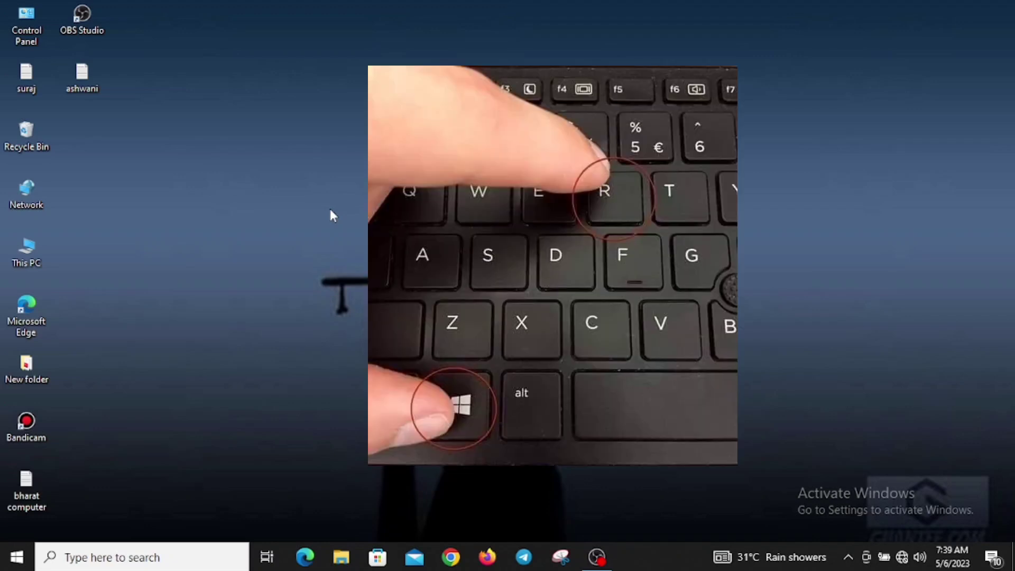
Step: Launch Notepad through the Windows Run dialog with the command NOTEPAD
key(super+r)
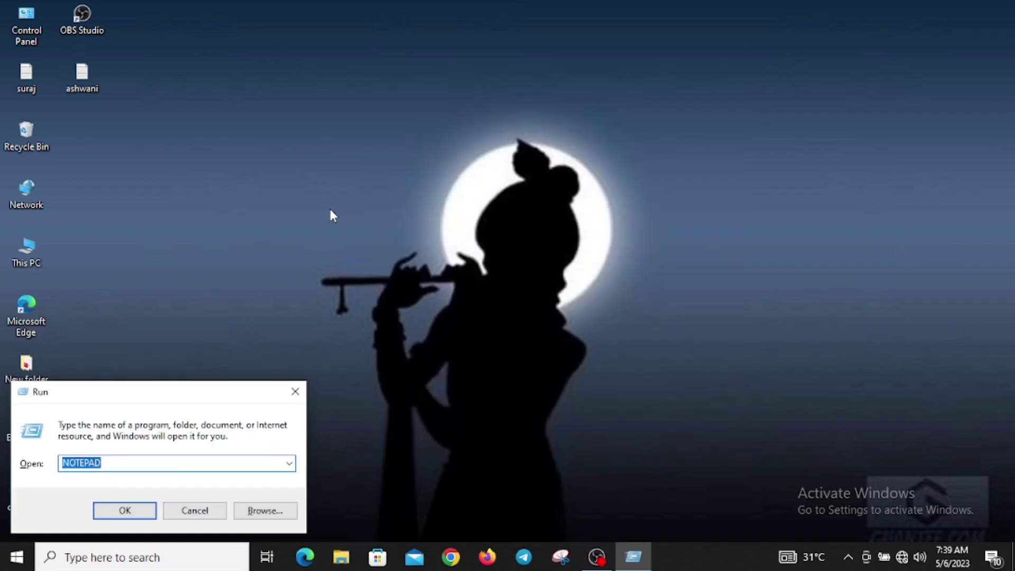
text(NOTEPAD)
key(Return)
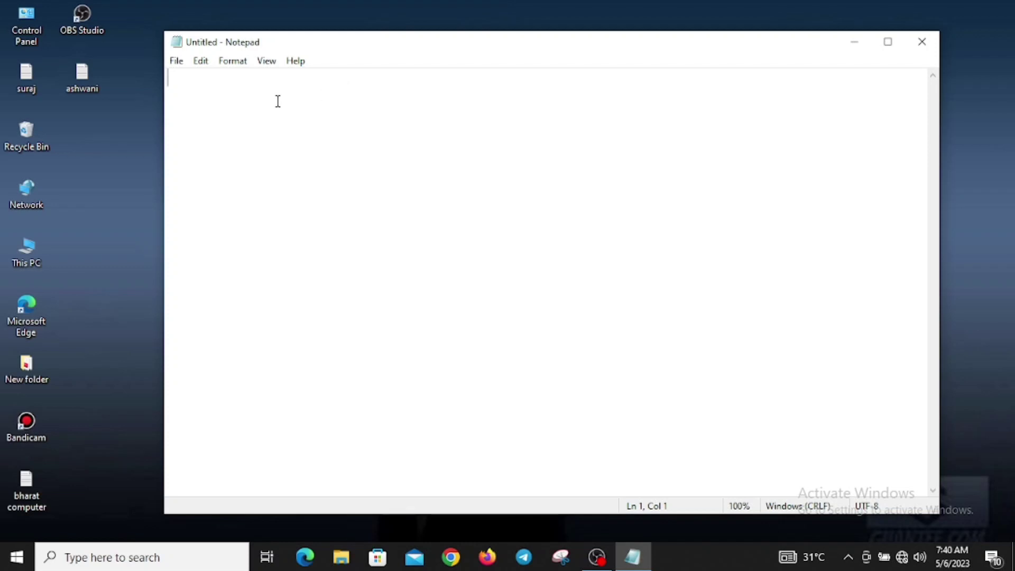
Step: Enter the sample text "LKDJFKLJDFKLJ KLSDJFKL SJFK SFKJS DFJKSD" in the blank document
click(177, 62)
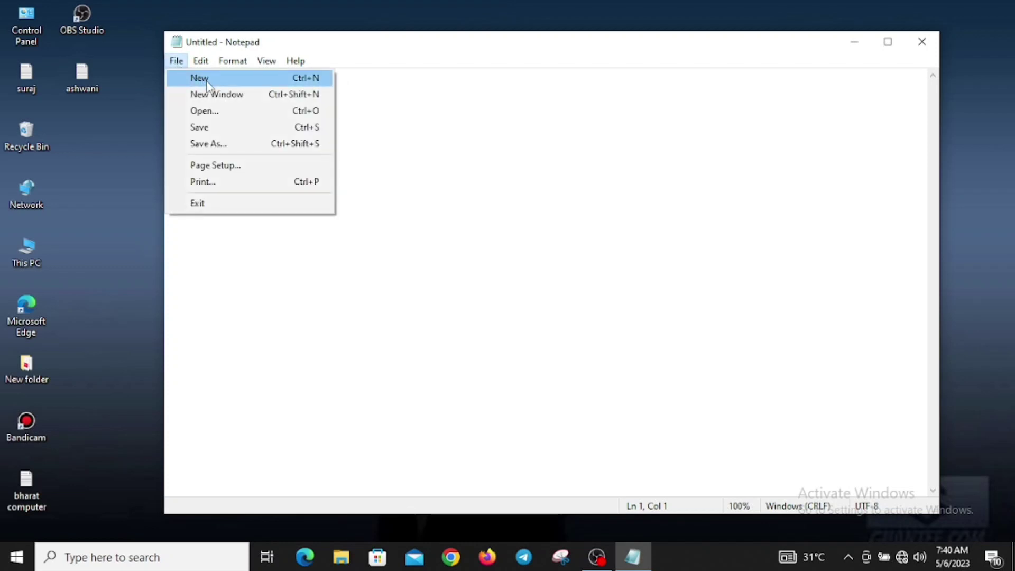
click(426, 117)
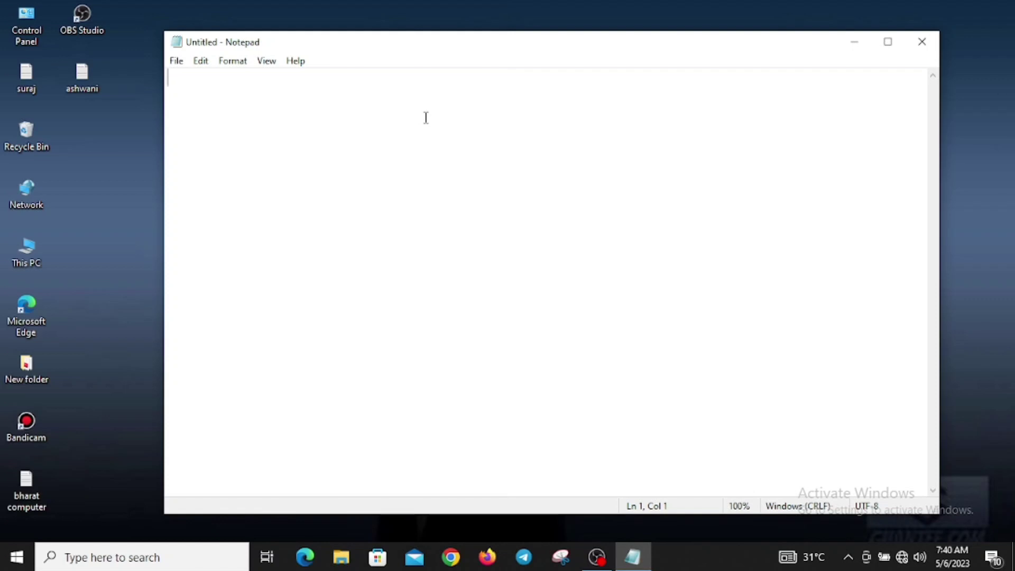
text(LKDJFKLJDFKLJ)
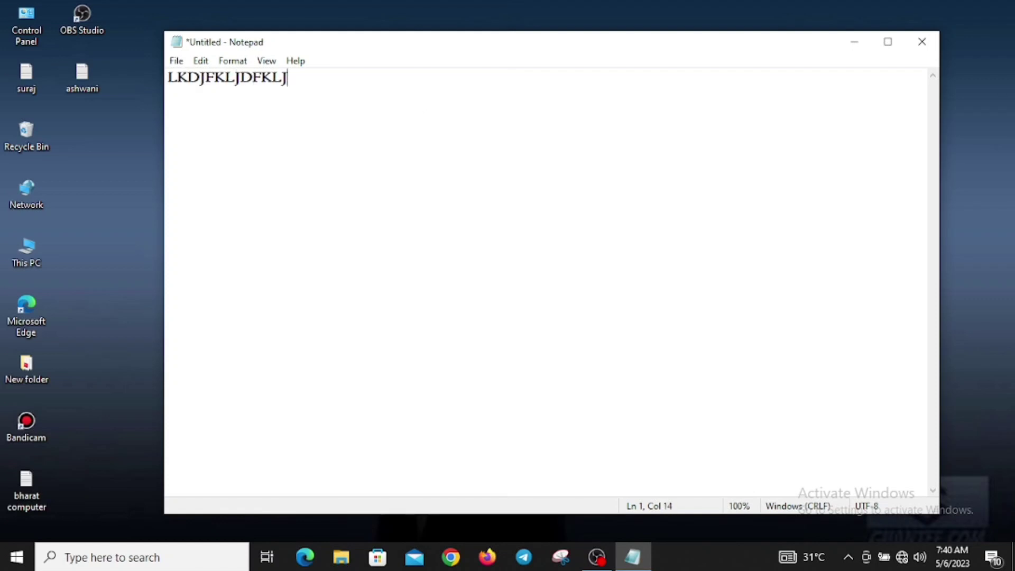
text( KLSDJFKL SJFK SFKJS DFJKSD)
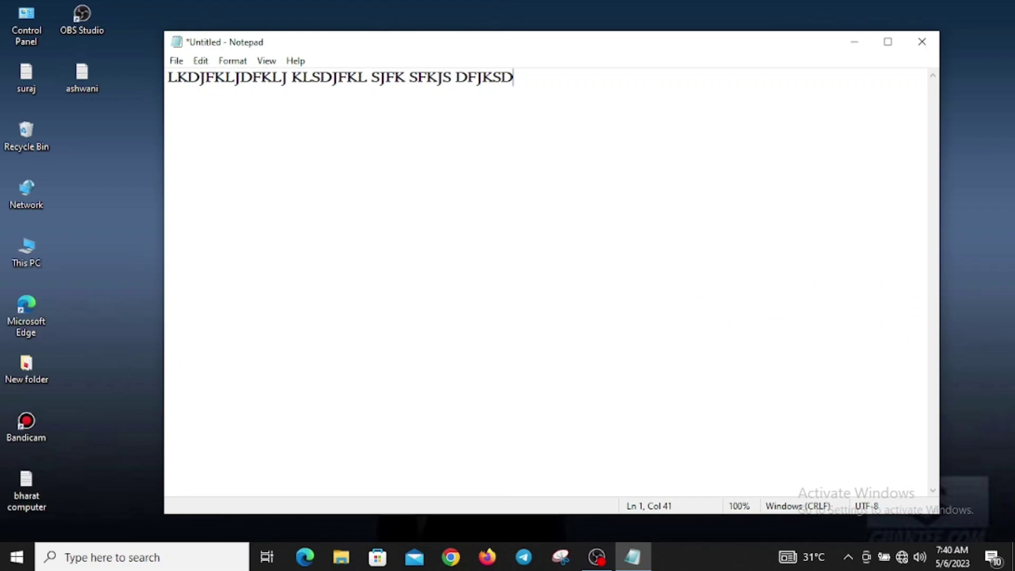
Step: Start a new document in the same window without saving the current sample text
key(ctrl+n)
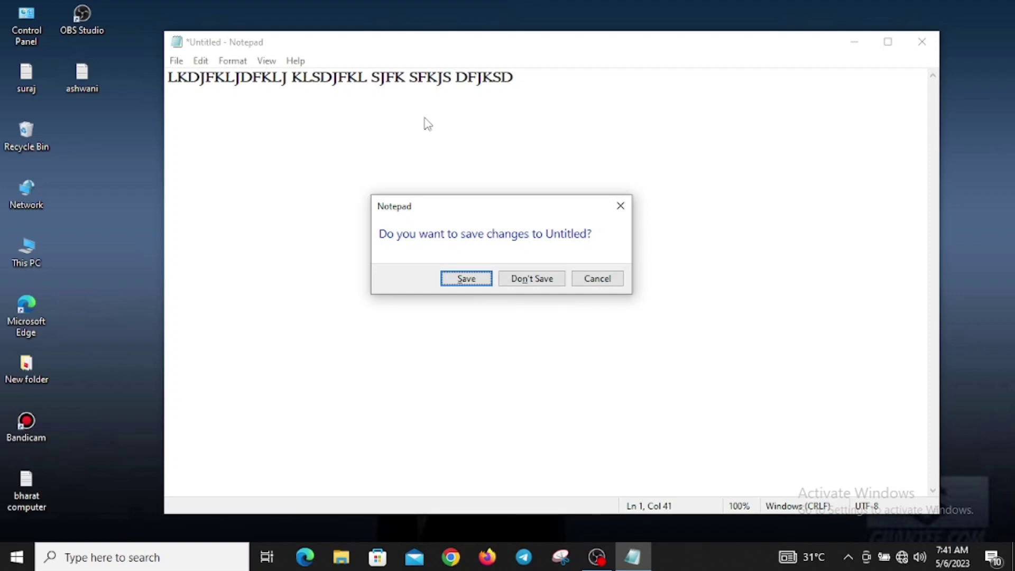
key(Tab)
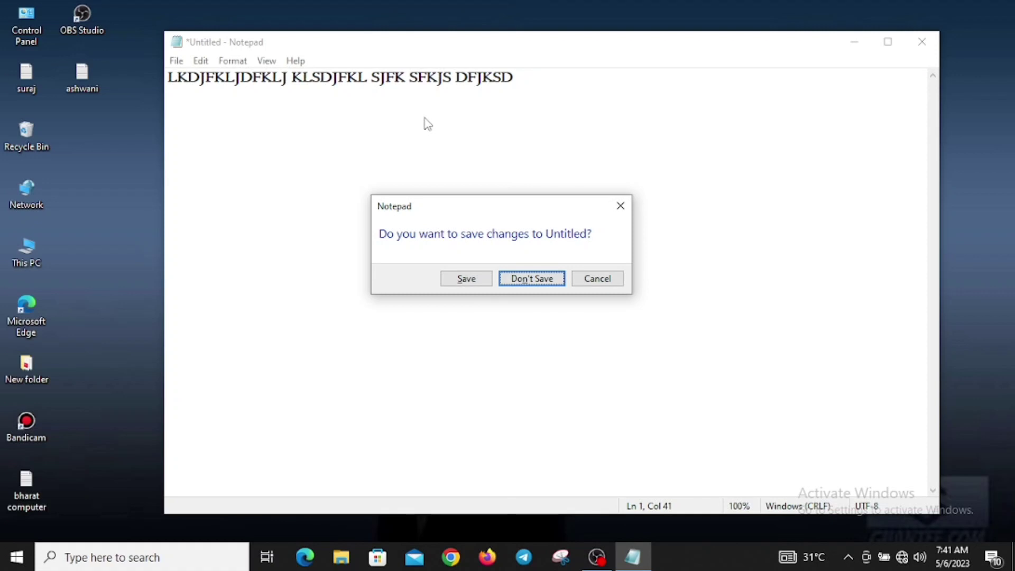
key(Return)
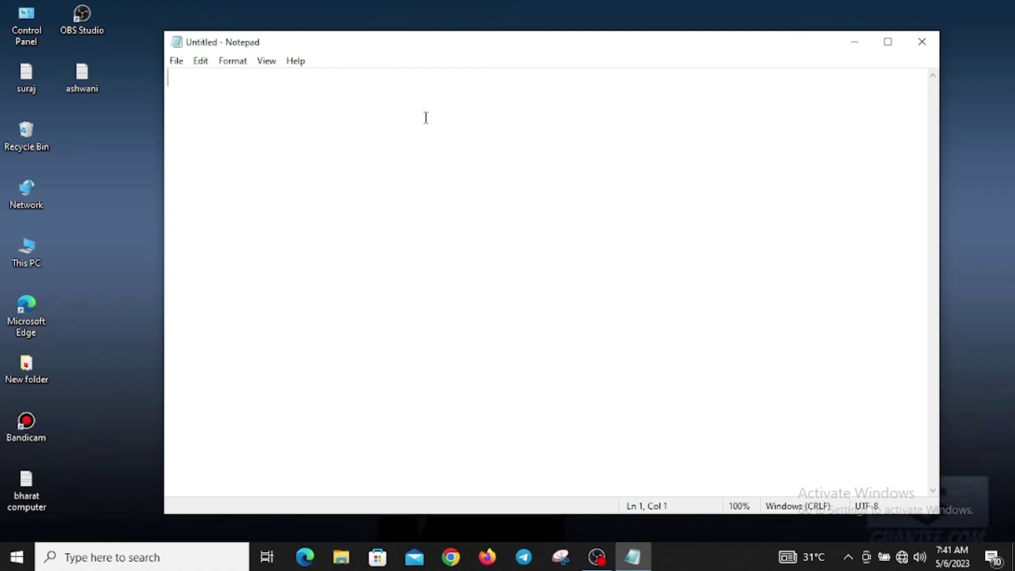
Step: Enter the sample text "LKJFKL KLJDF KLJ GS" in the new document
text(LKJFKL KLJ)
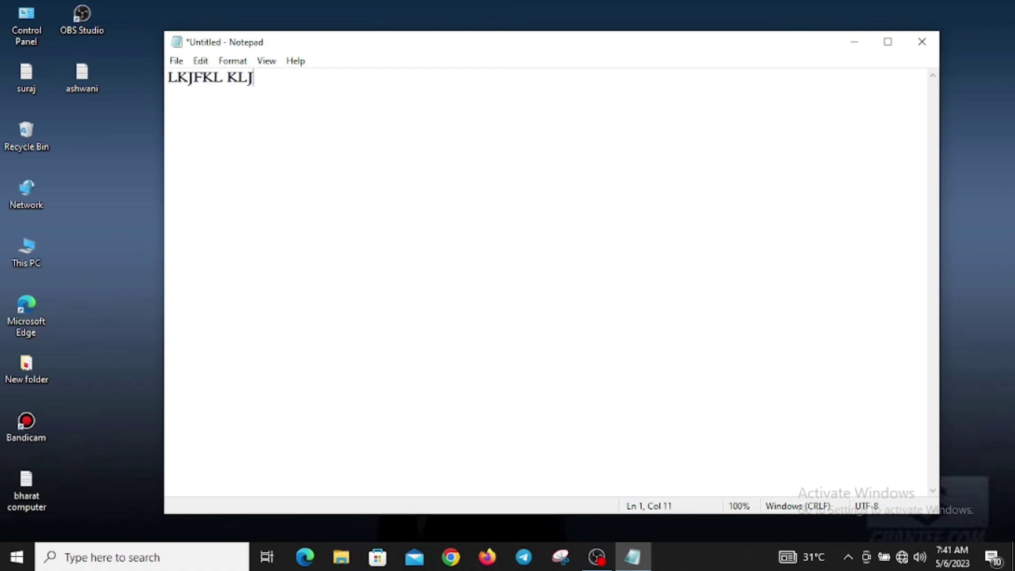
text(DF KLJ GS)
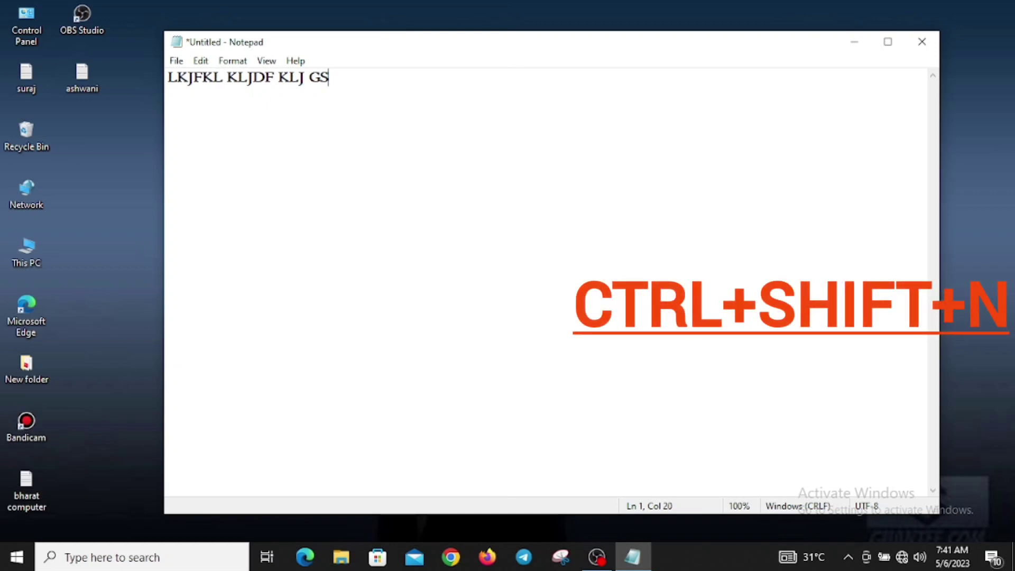
Step: Open a second blank Notepad window, move it down to uncover the first window's text, and switch between the two
key(ctrl+shift+n)
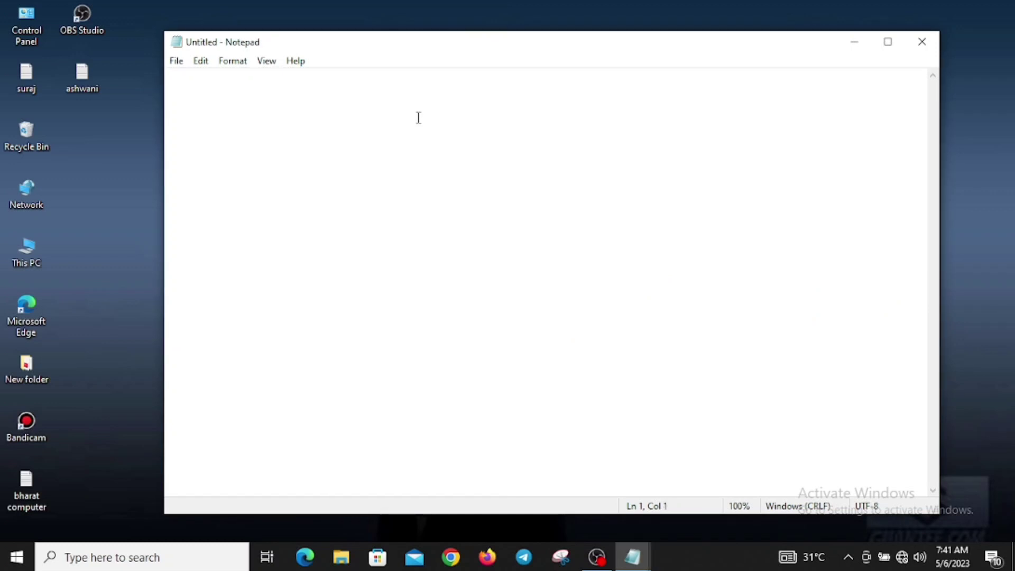
drag(374, 48, 380, 115)
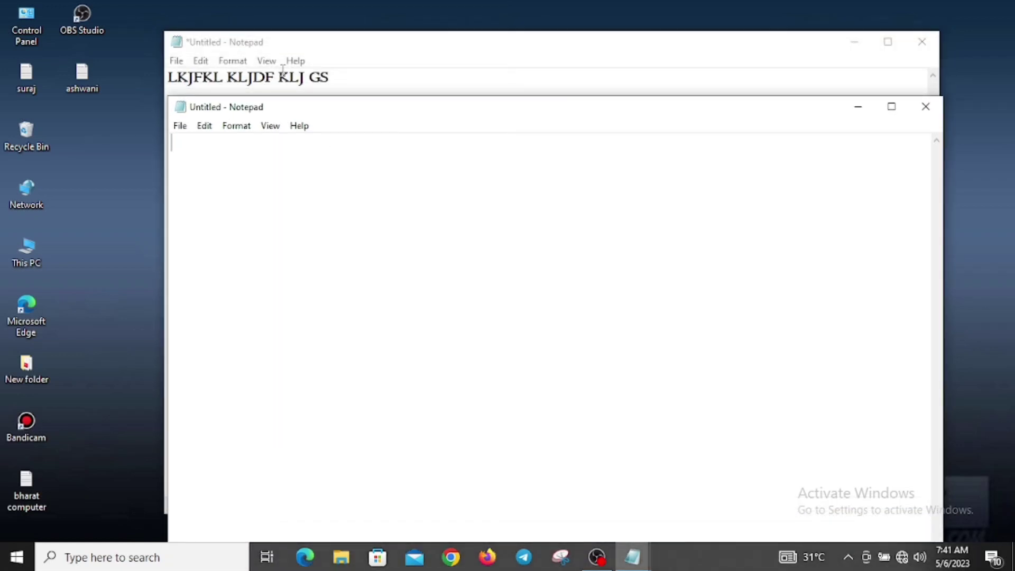
click(396, 53)
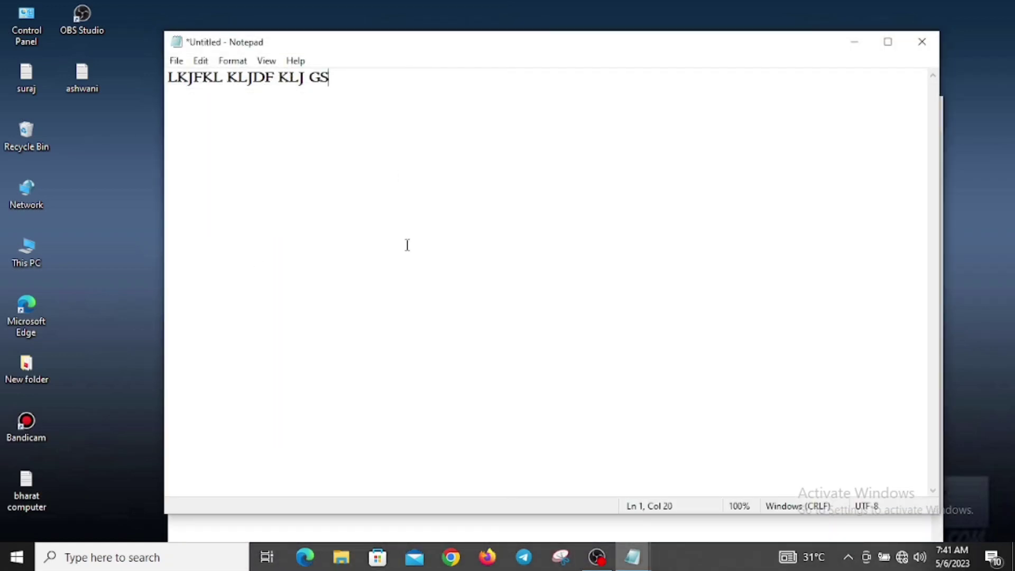
click(409, 527)
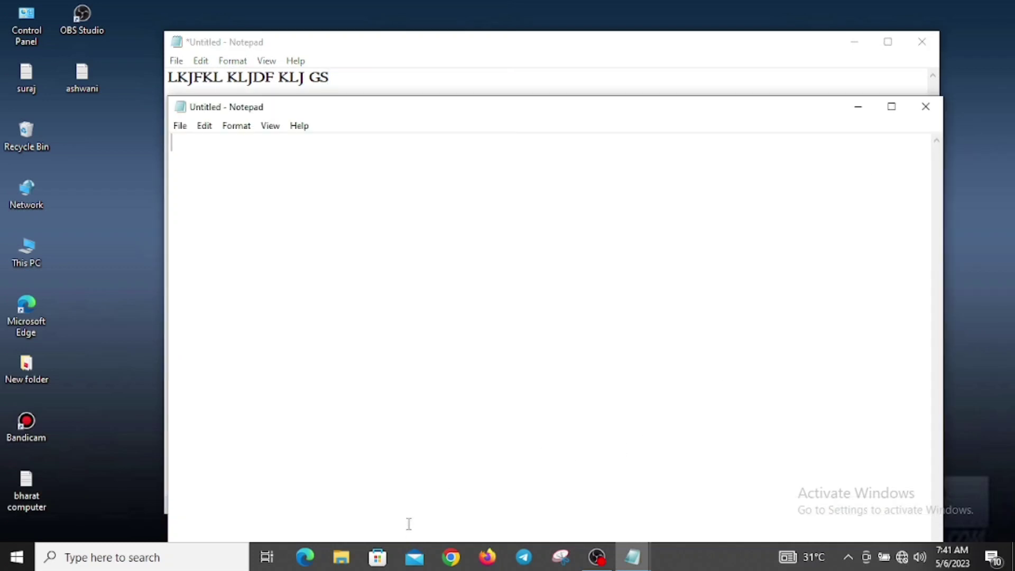
Step: Shift the blank second Notepad window aside and close it, returning to the document containing the sample text
drag(461, 116, 389, 104)
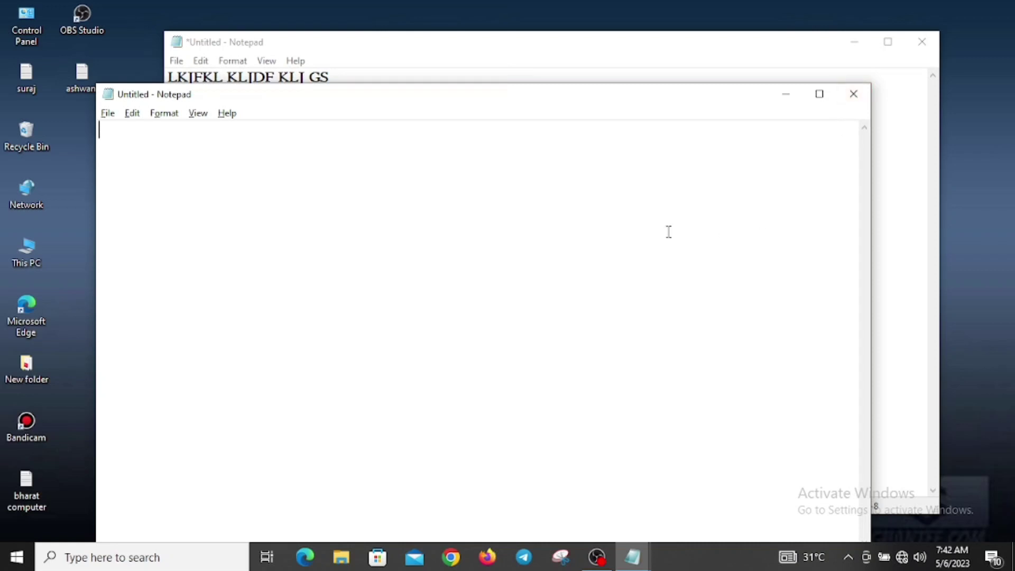
key(alt+F4)
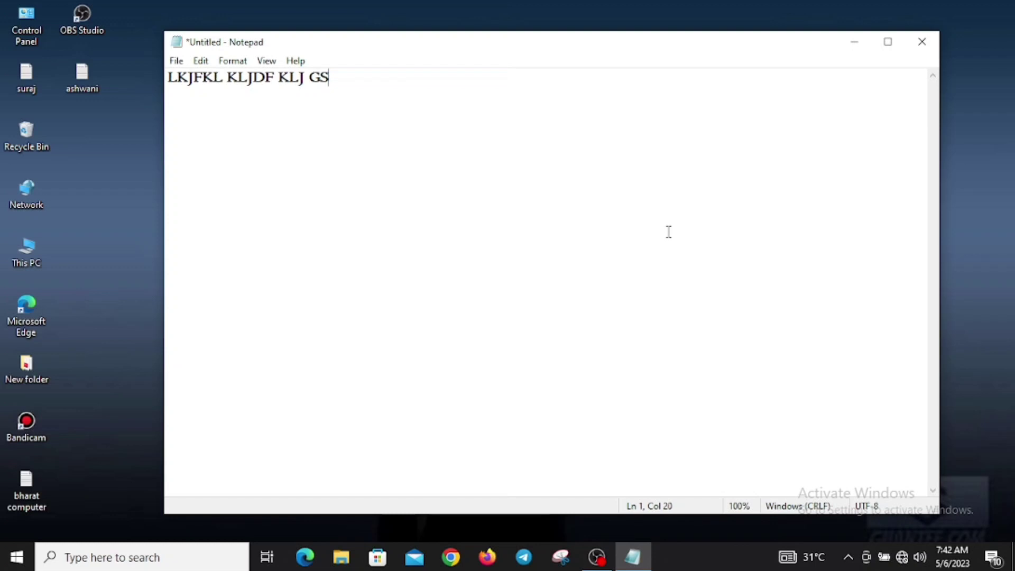
click(178, 60)
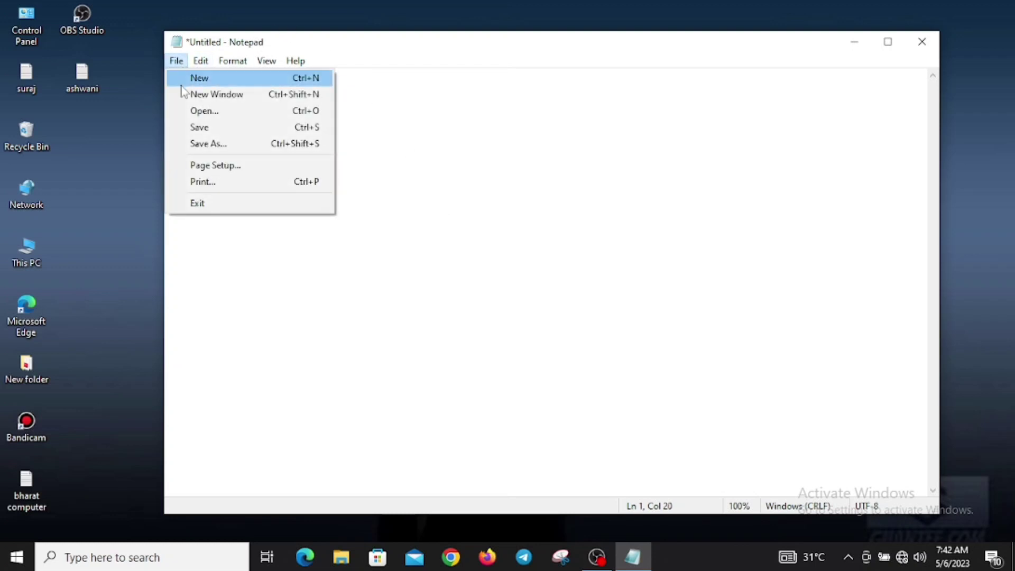
click(505, 134)
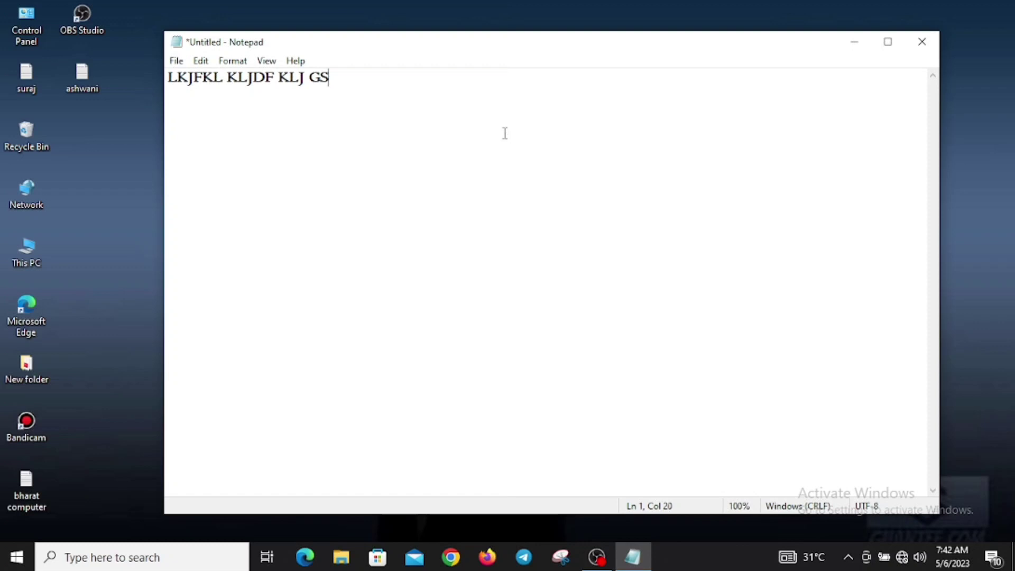
Step: Delete all of the sample text "LKJFKL KLJDF KLJ GS" from the document
key(BackSpace)
key(BackSpace)
key(BackSpace)
key(BackSpace)
key(BackSpace)
key(BackSpace)
key(BackSpace)
key(BackSpace)
key(BackSpace)
key(BackSpace)
key(BackSpace)
key(BackSpace)
key(BackSpace)
key(BackSpace)
key(BackSpace)
key(BackSpace)
key(BackSpace)
key(BackSpace)
key(BackSpace)
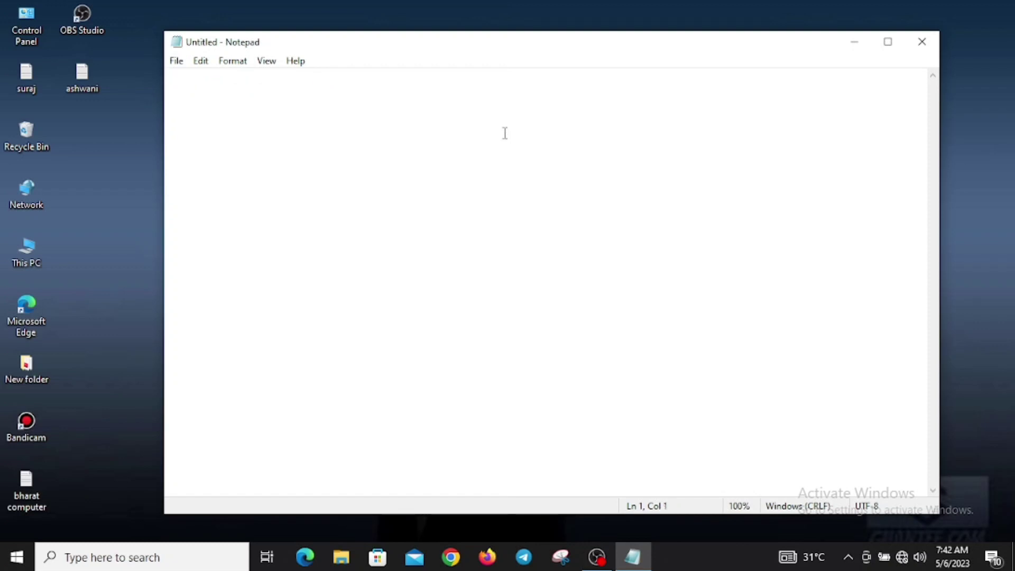
Step: Open the text file "ashwani" from the Desktop
key(ctrl+o)
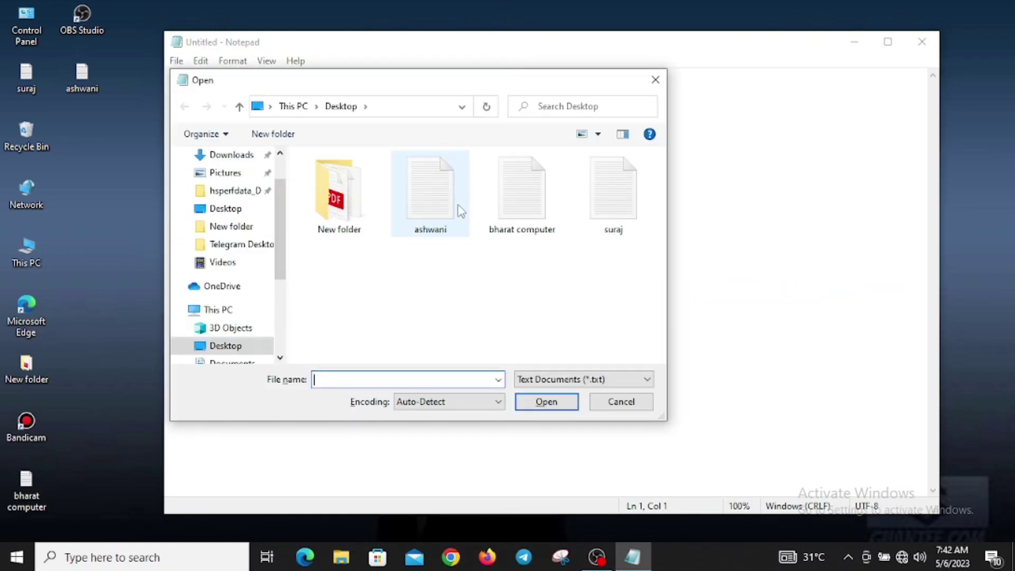
click(438, 221)
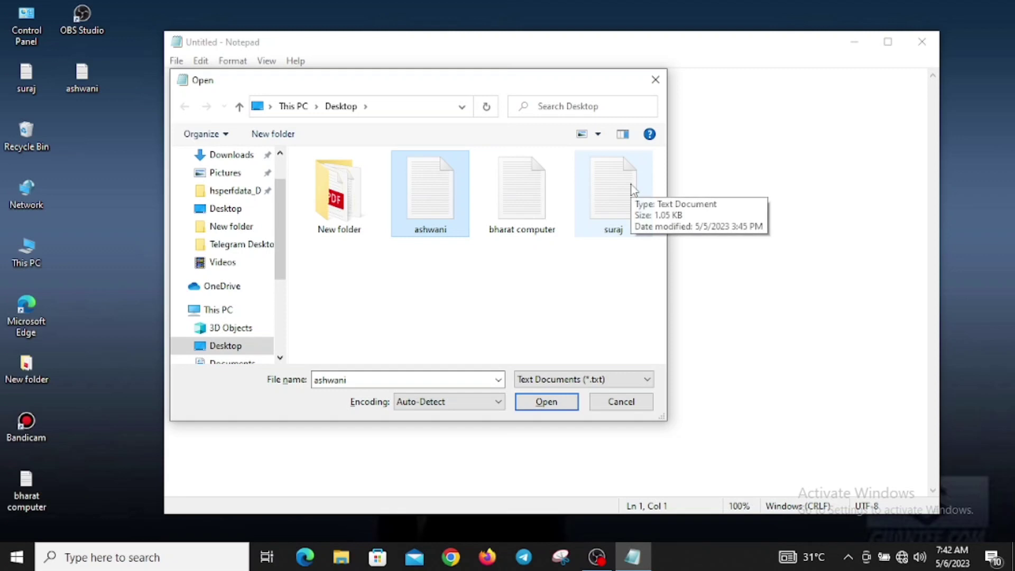
key(Return)
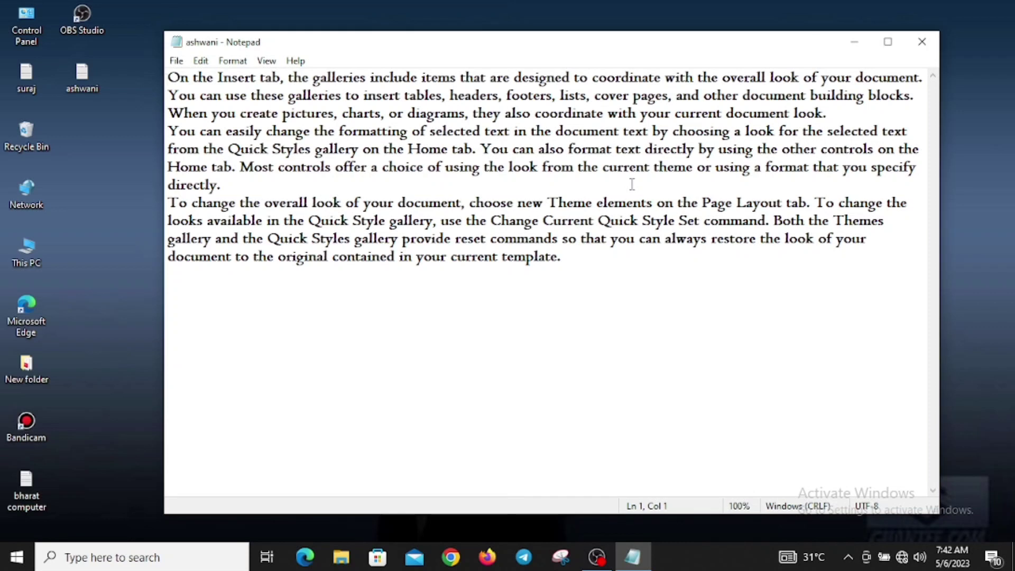
key(ctrl+o)
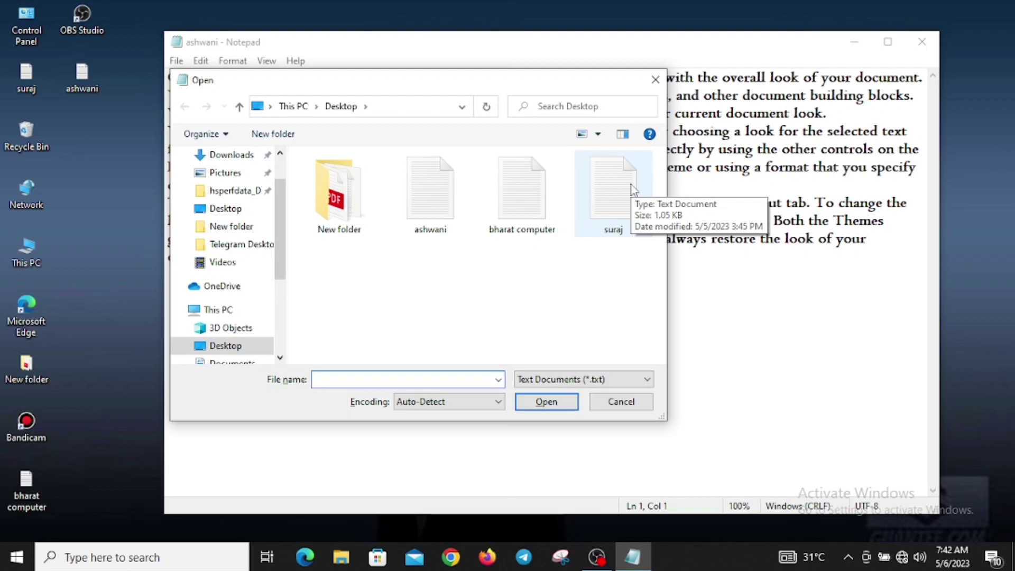
click(609, 404)
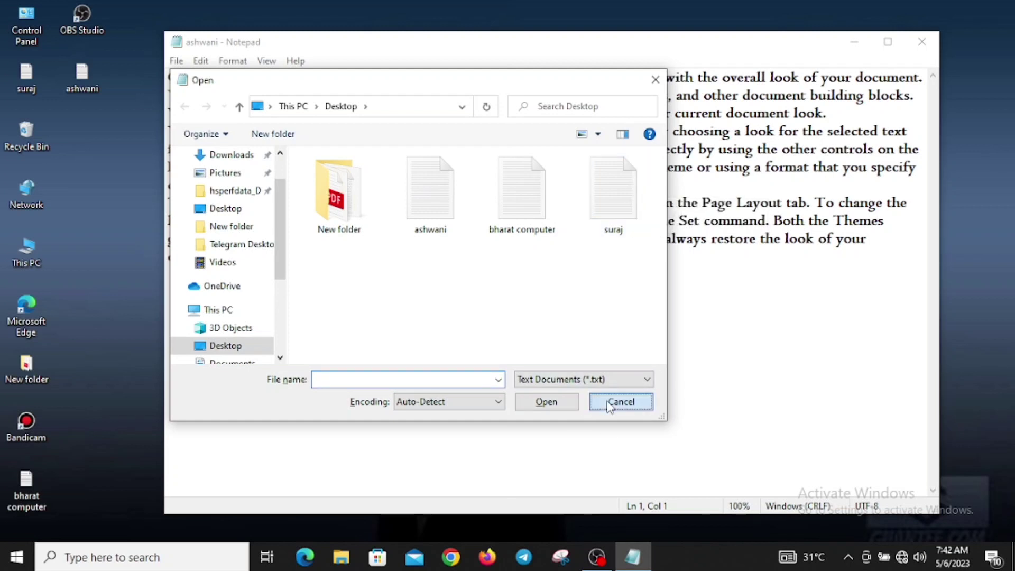
click(176, 60)
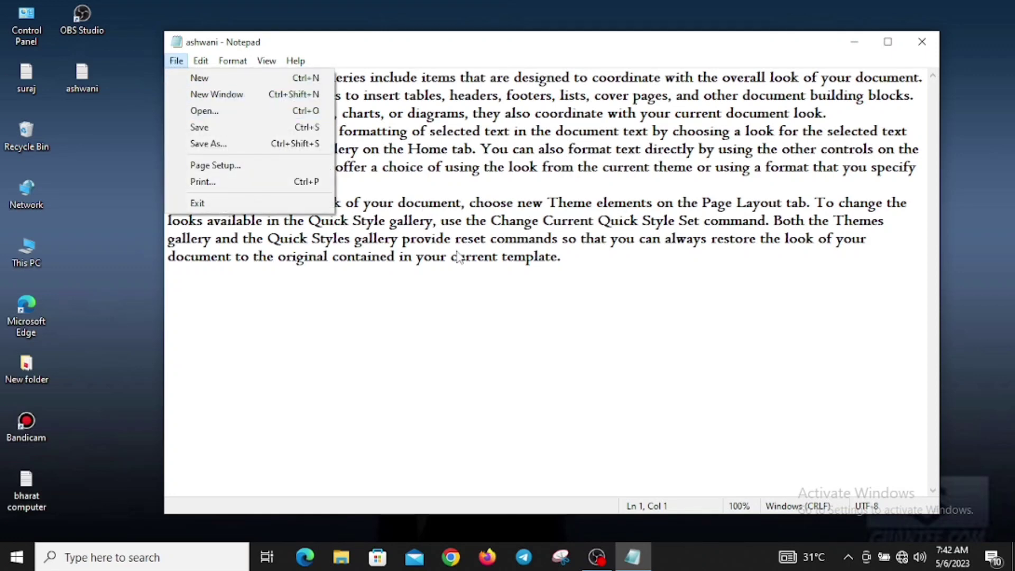
drag(508, 272, 515, 271)
Step: Copy the text from "u create pictures" through the end of the document and paste it into a new document
drag(598, 271, 226, 112)
key(ctrl+c)
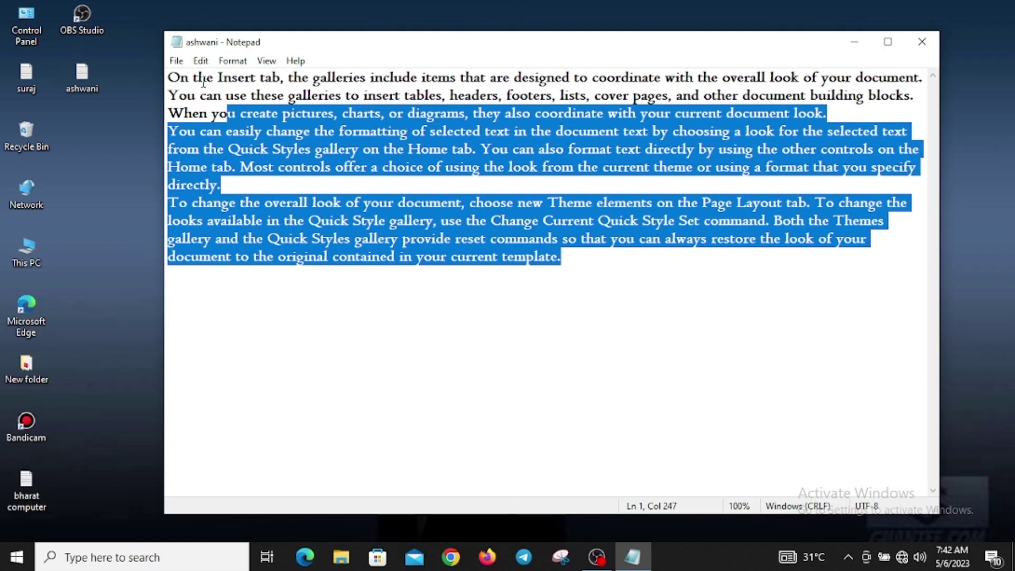
click(356, 335)
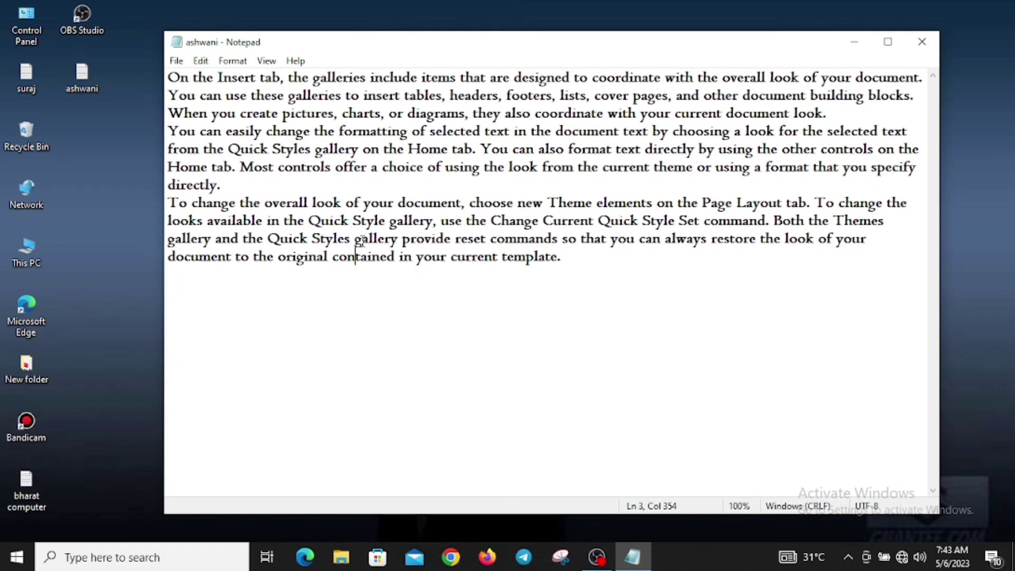
key(ctrl+n)
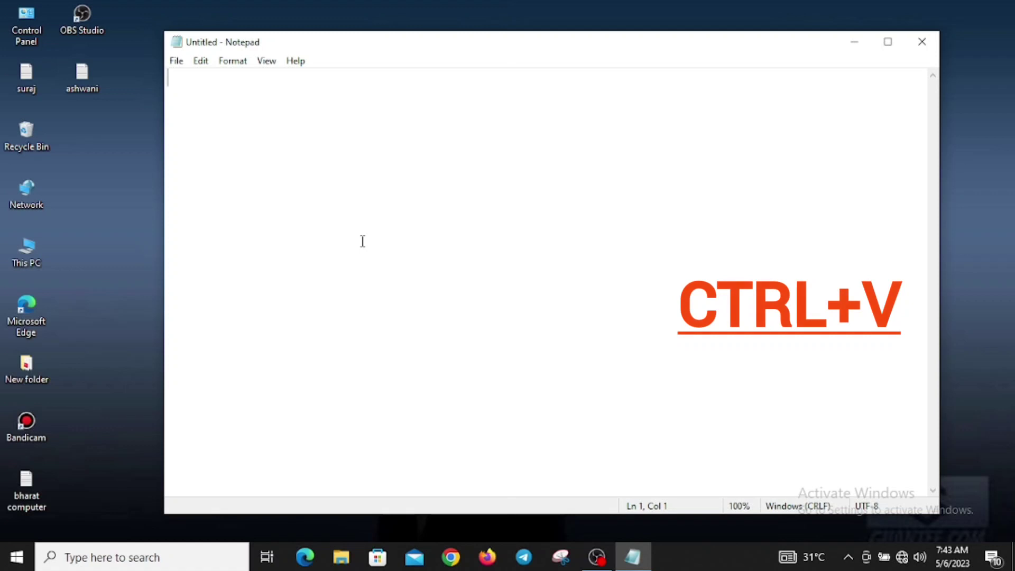
key(ctrl+v)
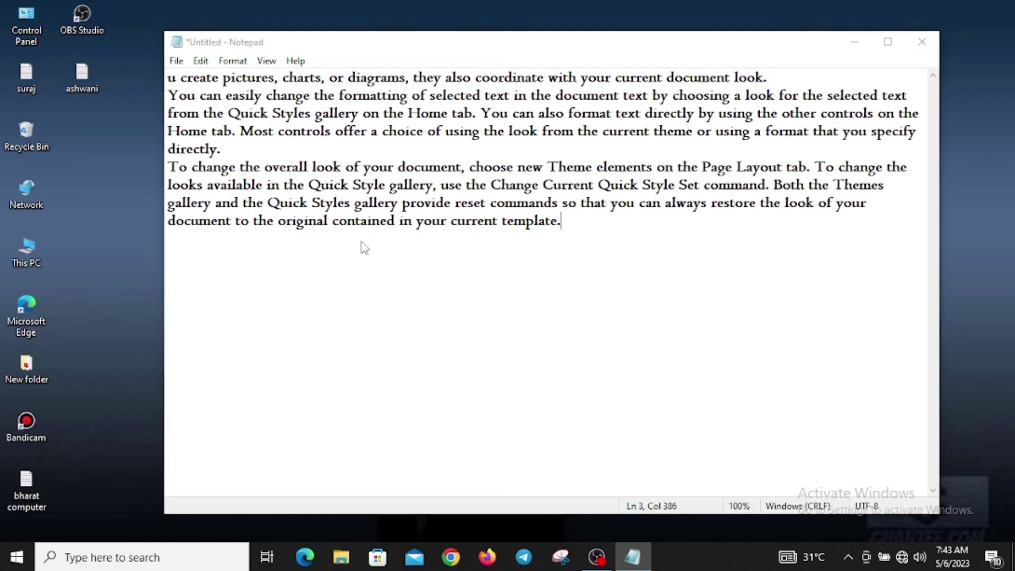
Step: Save the new document to the Desktop as a text file named RAJESH
key(ctrl+s)
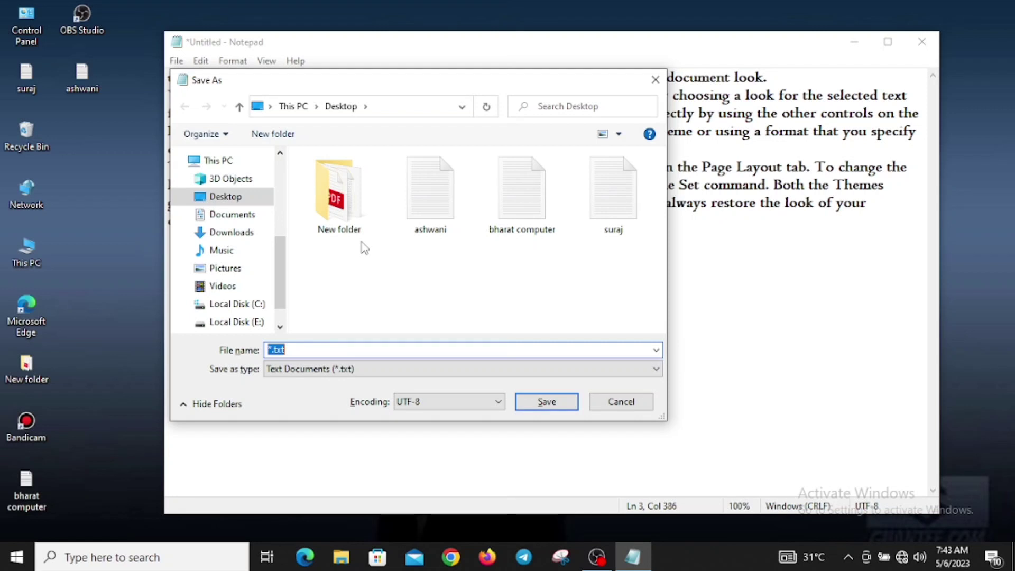
text(RAJESH)
key(Return)
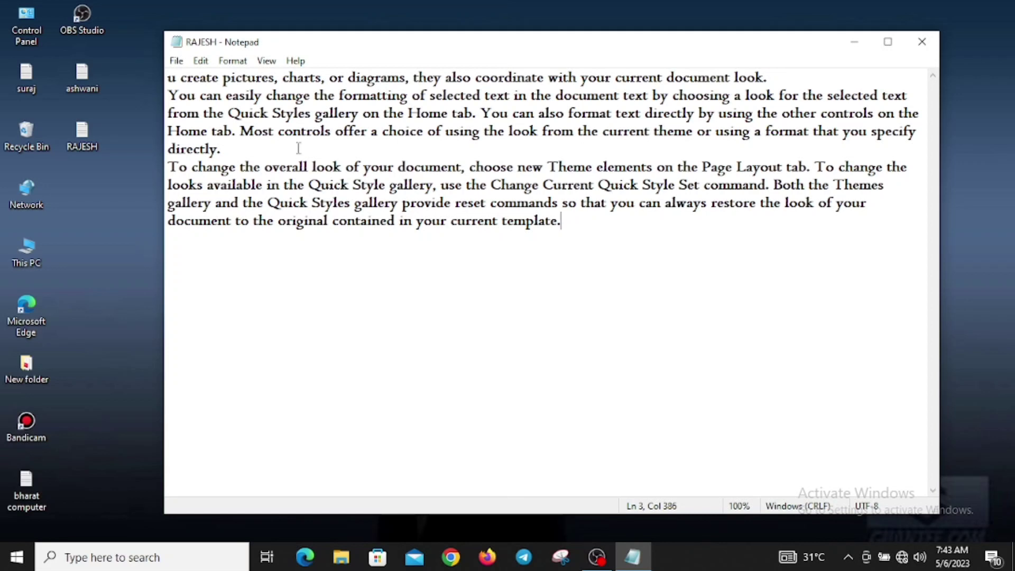
Step: Save a copy of the document to the Desktop under the new file name MOHAN
click(176, 61)
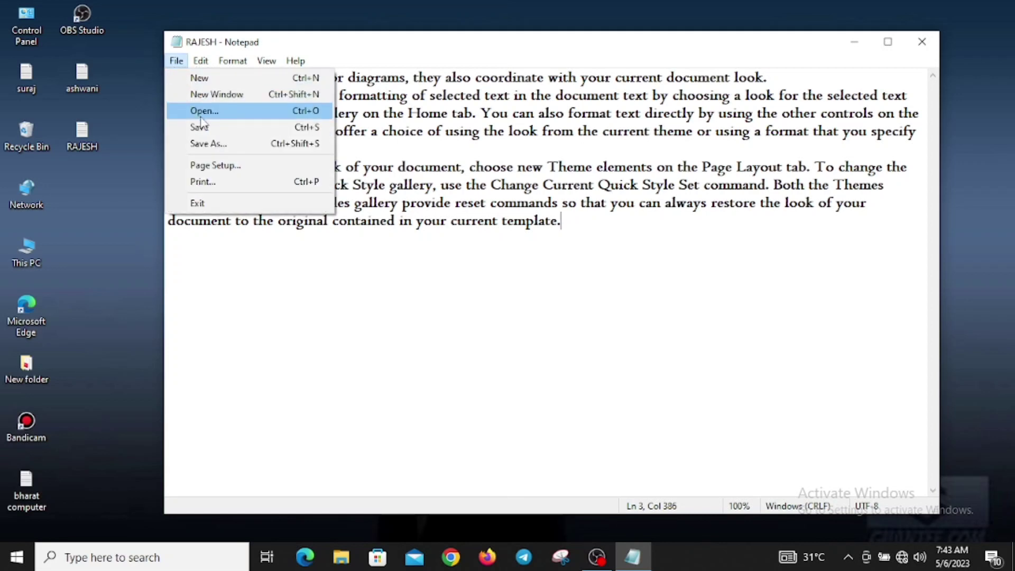
click(440, 218)
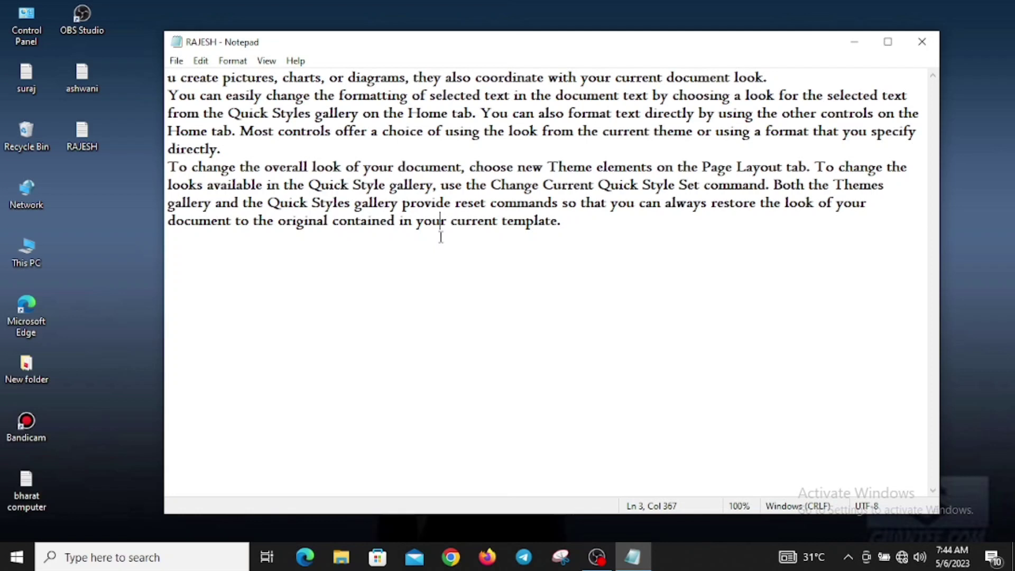
key(ctrl+shift+s)
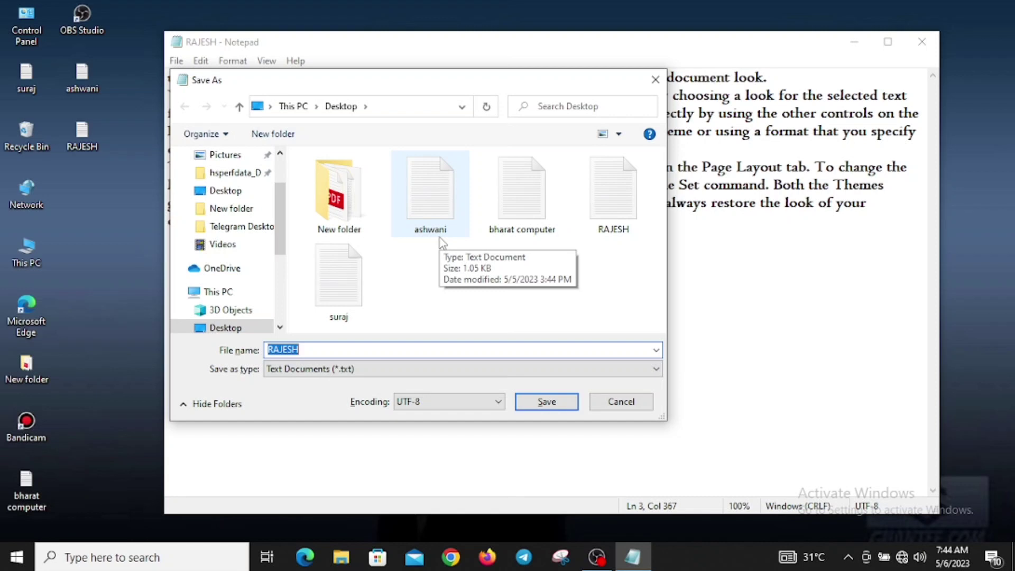
text(MOHAN)
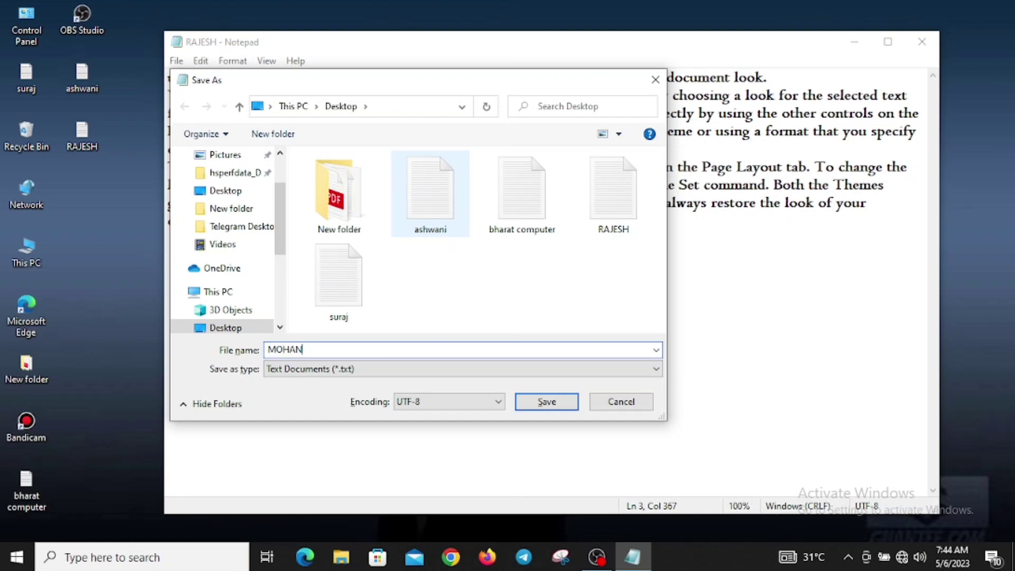
key(Return)
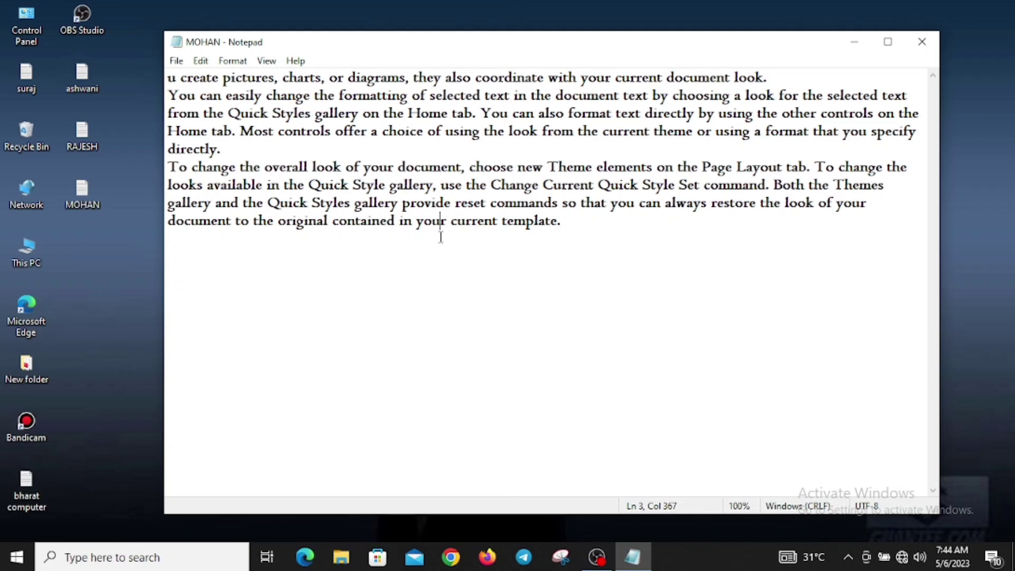
Step: Open the document's page setup and accept its paper, orientation and margin settings
click(178, 61)
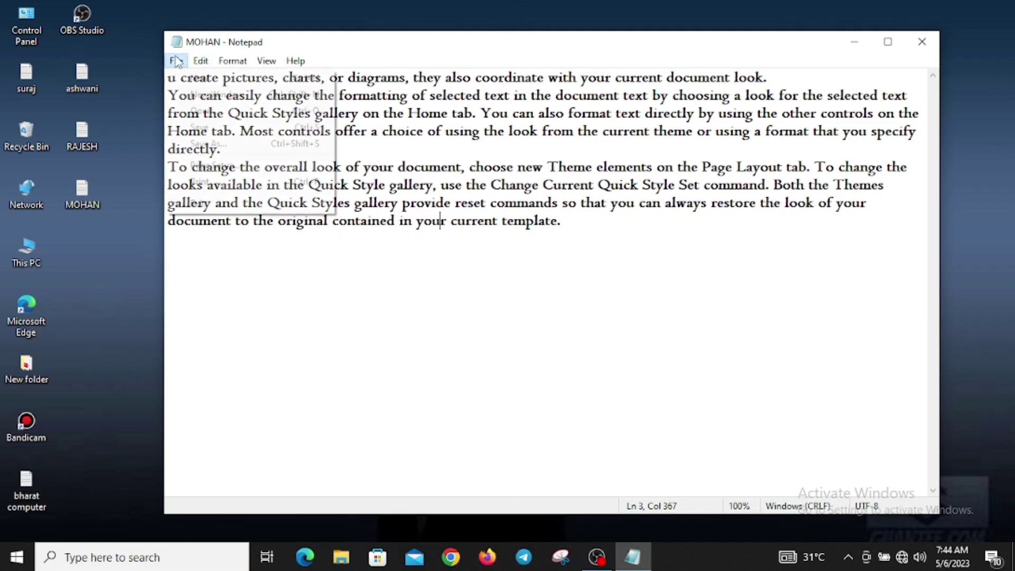
click(690, 252)
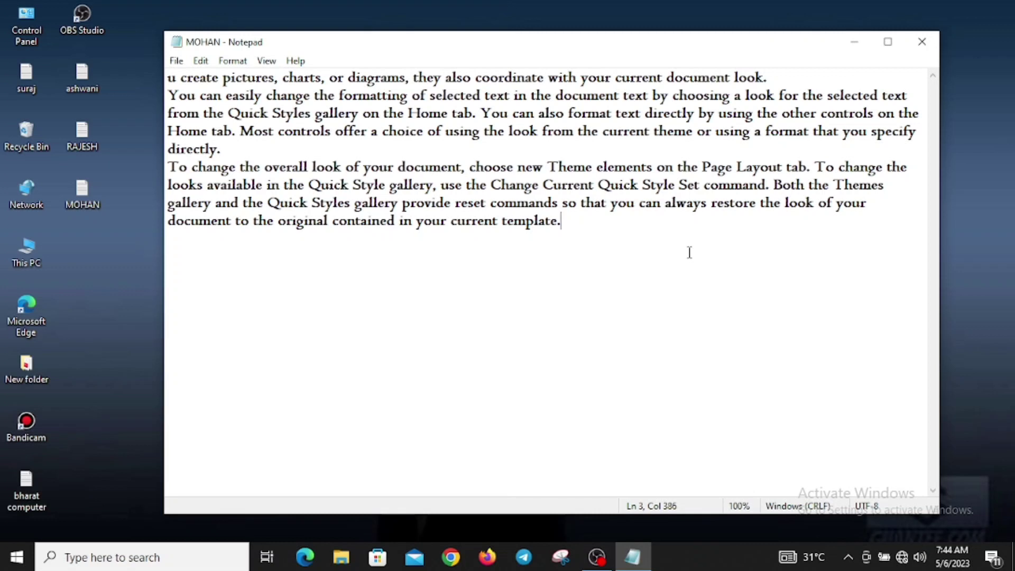
key(alt+f)
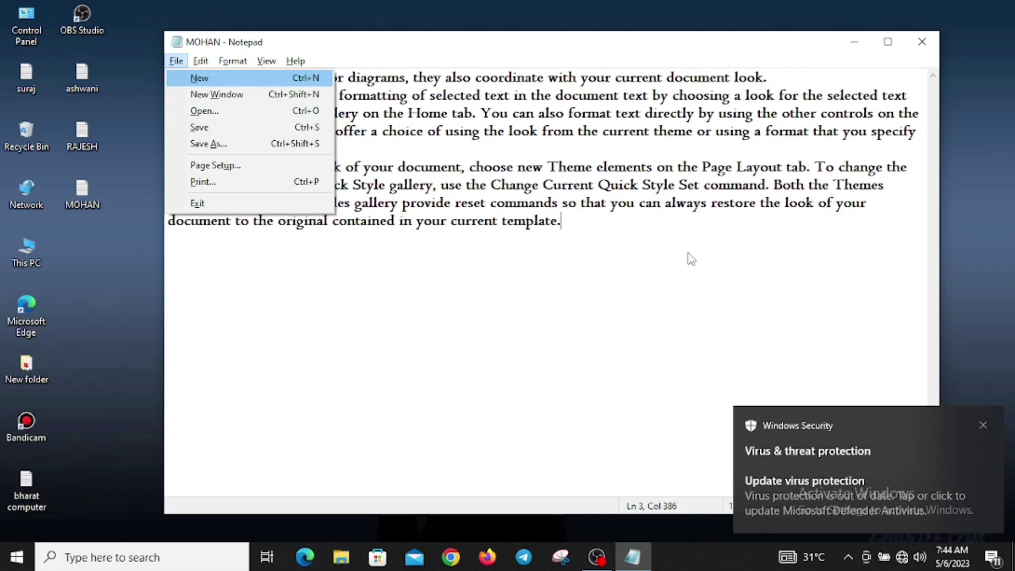
key(Down)
key(Down)
key(Down)
key(Down)
key(Down)
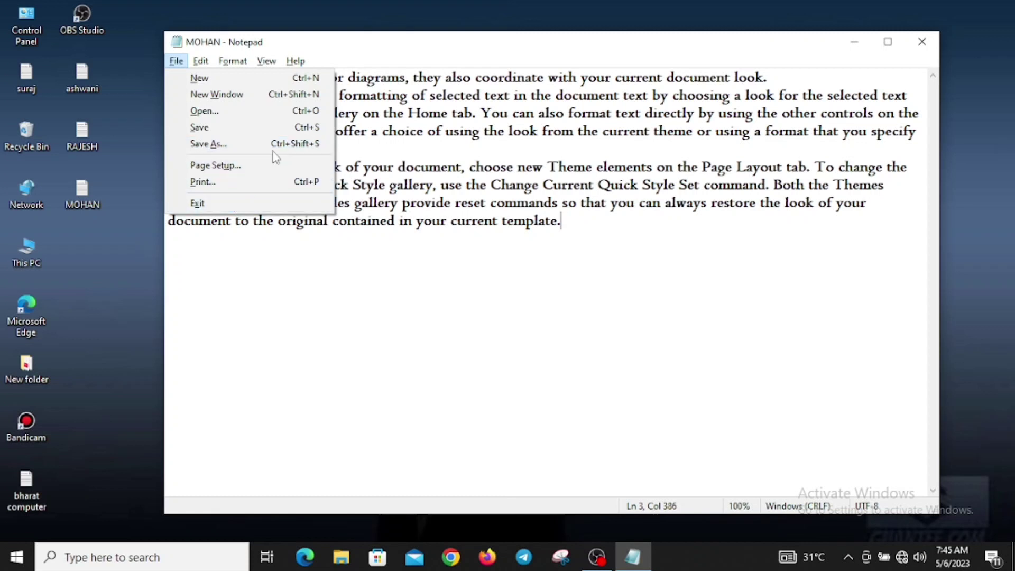
click(389, 166)
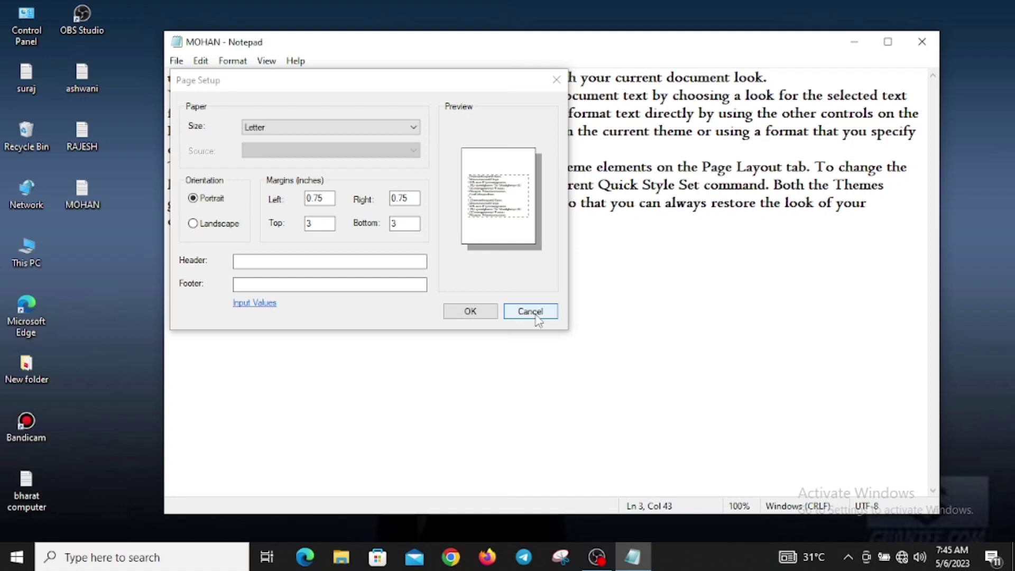
click(468, 312)
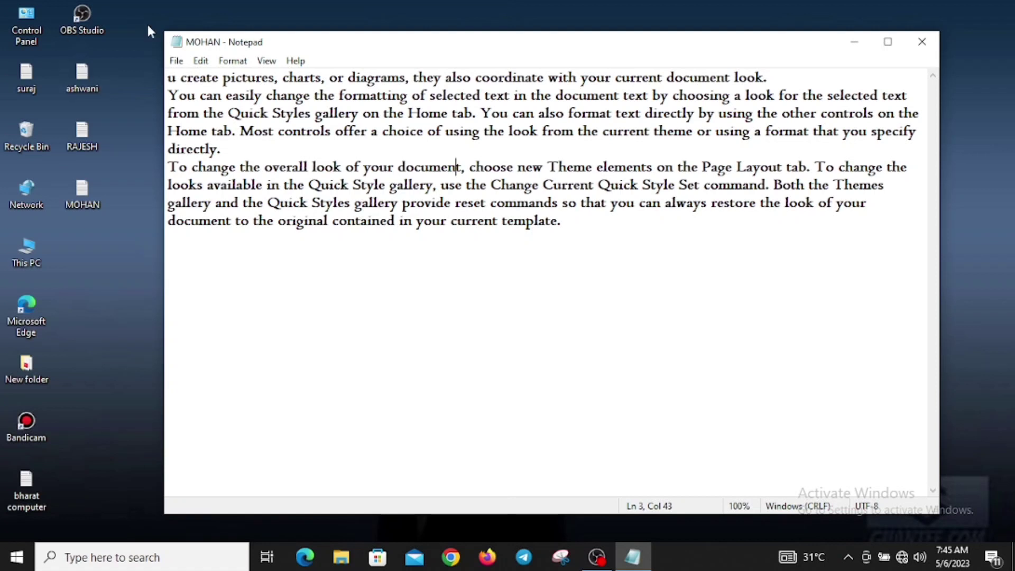
Step: Try to print one copy of the whole document with Microsoft Print to PDF, cancelling when asked for an output file
click(176, 61)
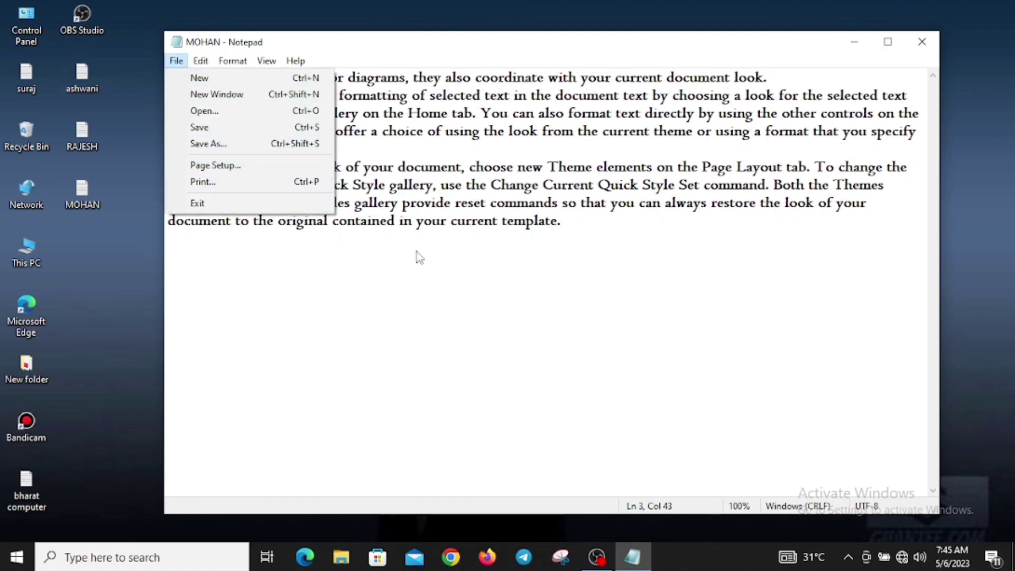
click(571, 294)
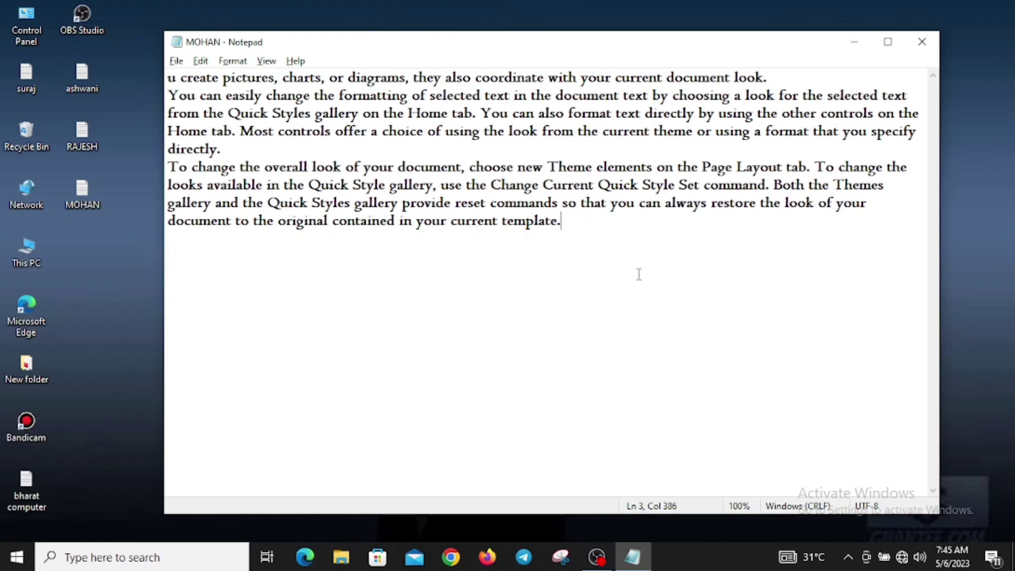
key(alt+f)
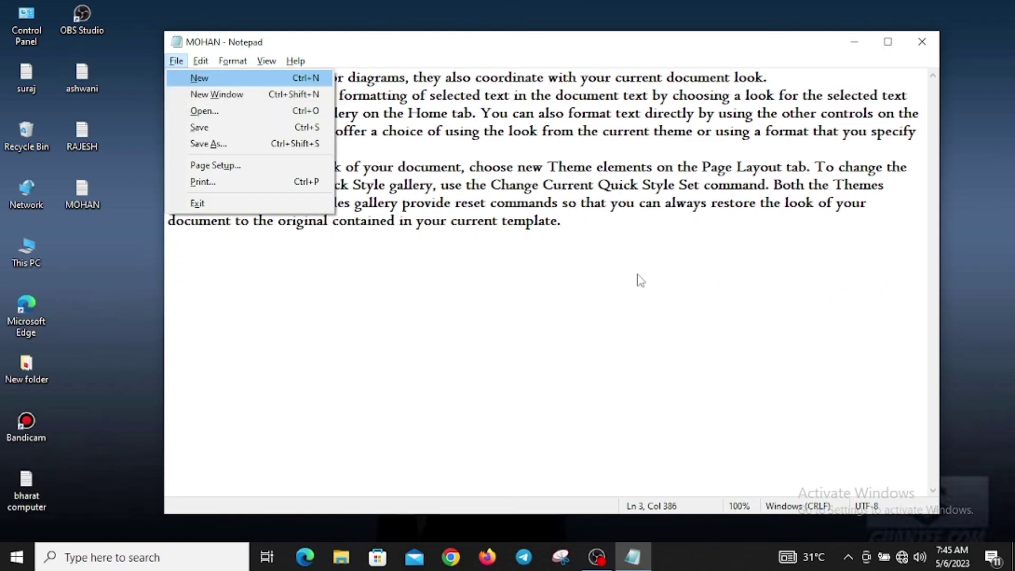
key(Down)
key(Down)
key(Down)
key(Down)
key(Down)
key(Down)
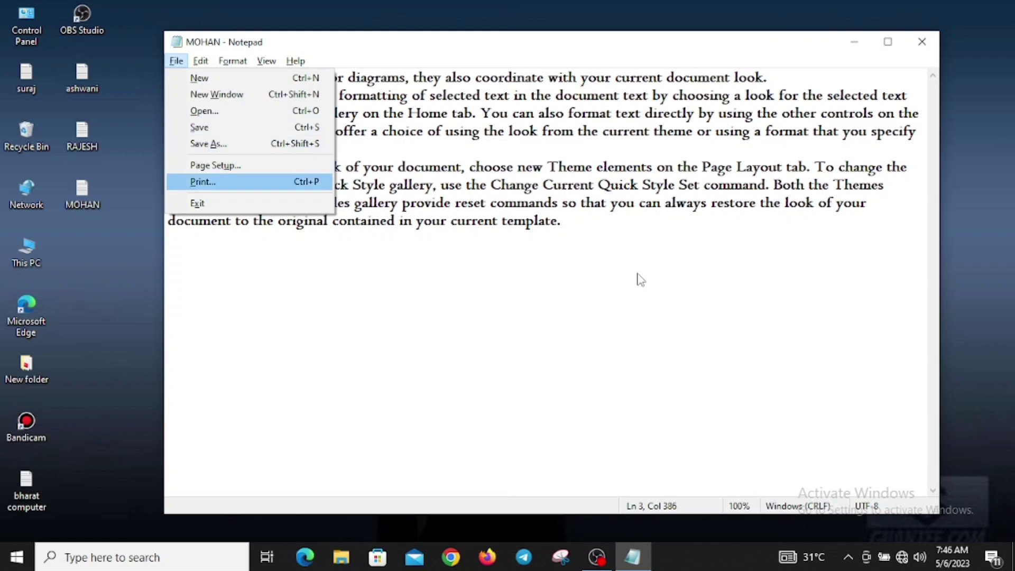
key(Return)
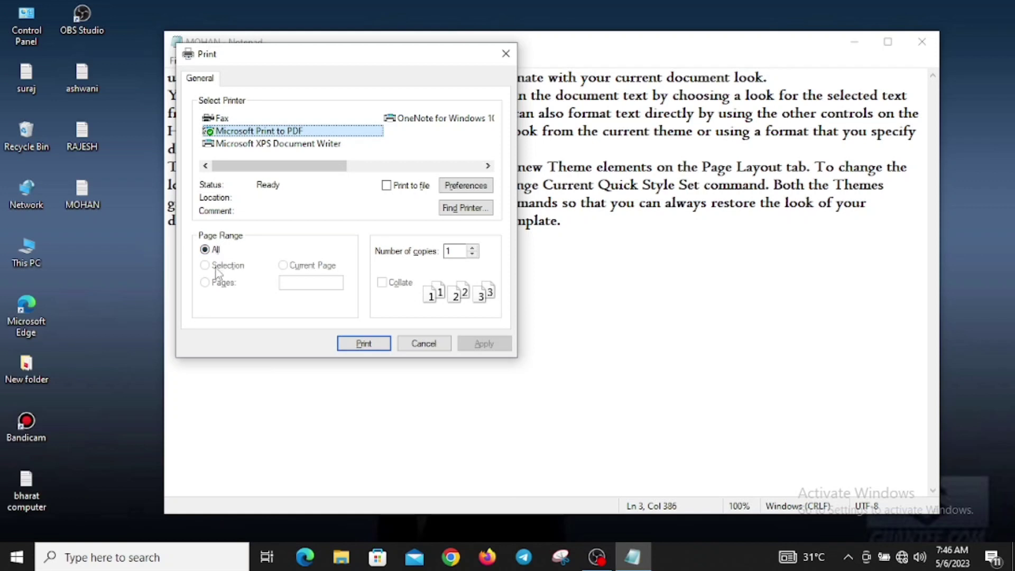
click(473, 249)
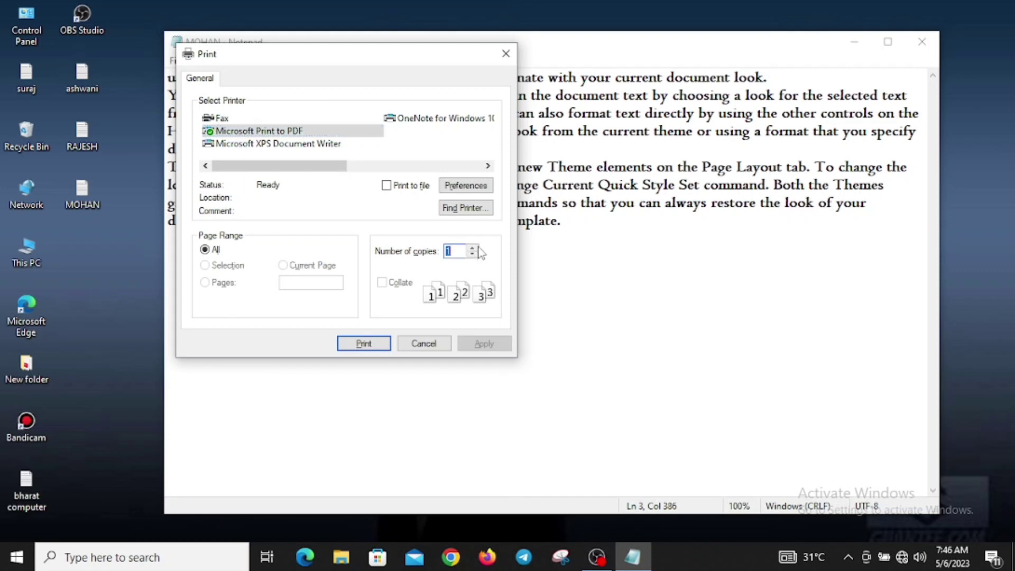
click(388, 343)
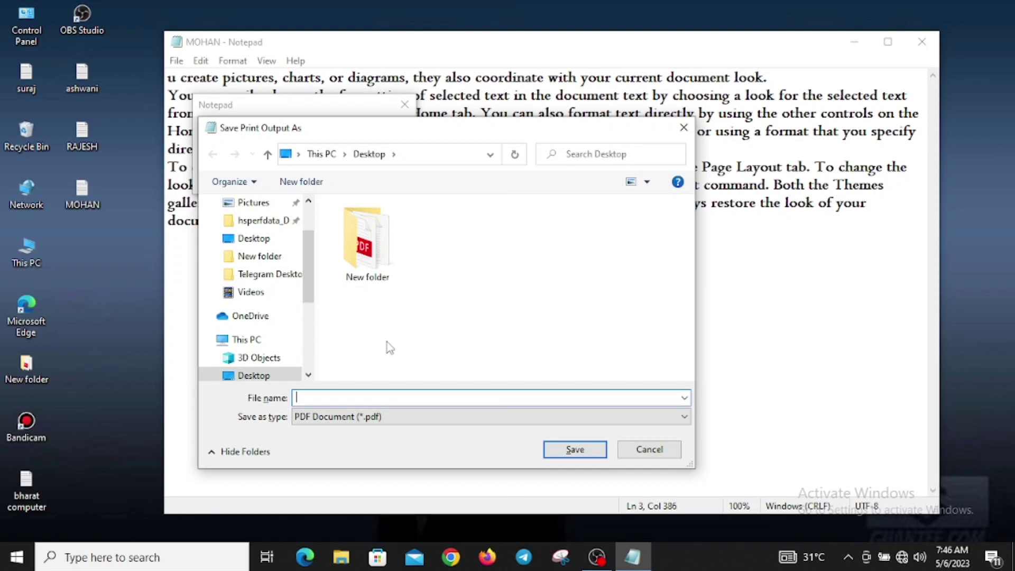
click(650, 449)
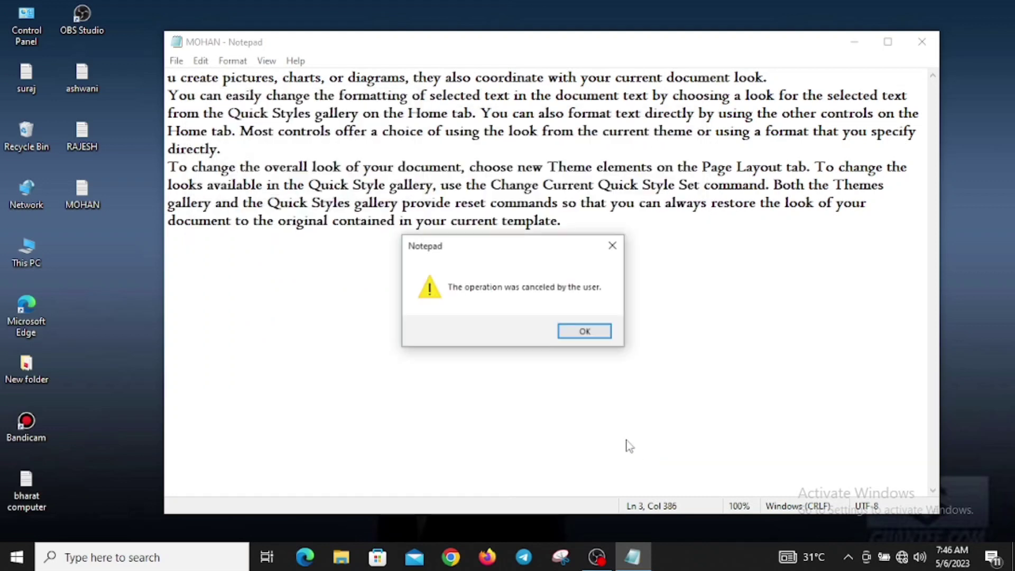
click(584, 332)
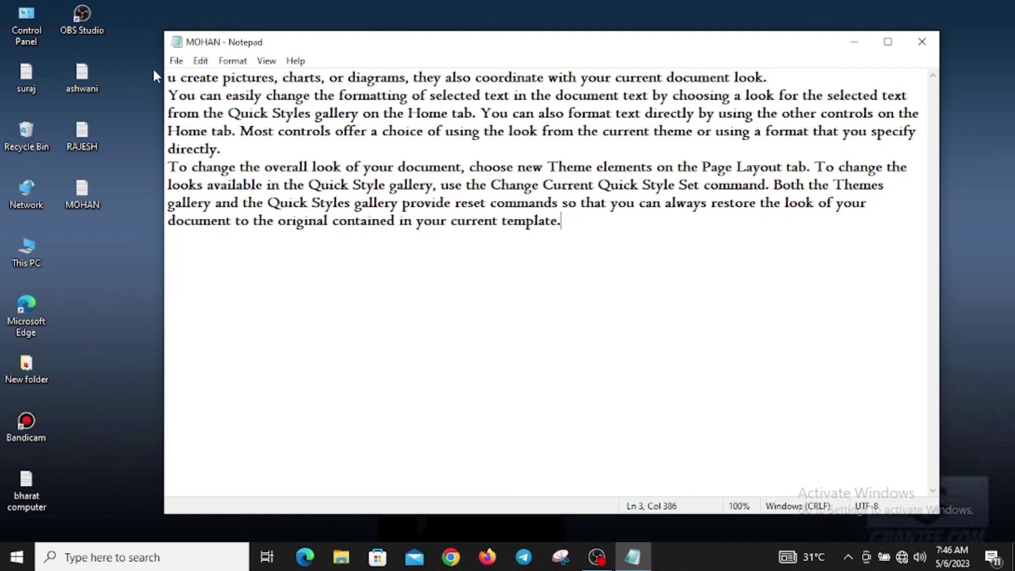
Step: Review the Exit command and close the MOHAN document window
click(177, 62)
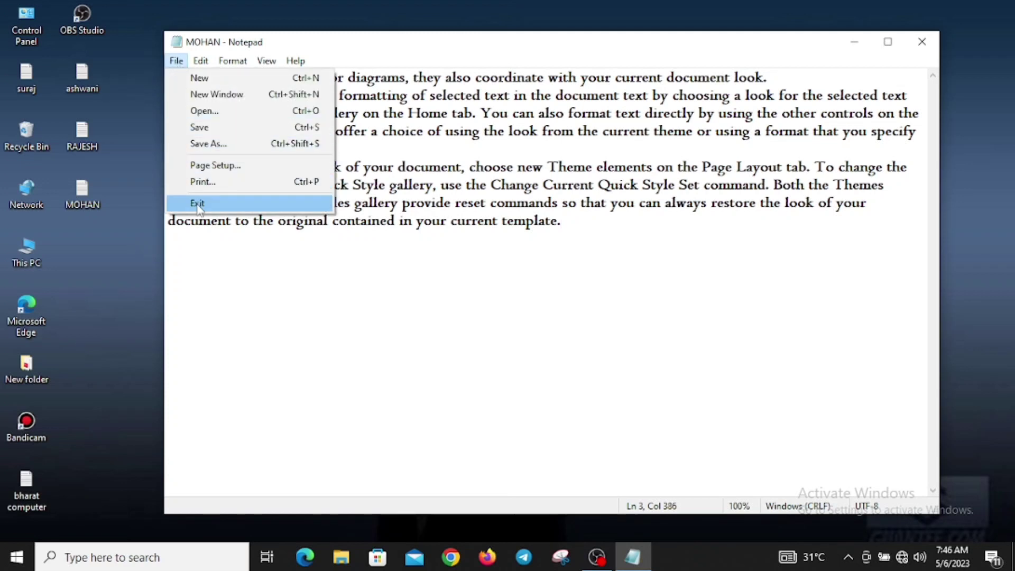
click(552, 301)
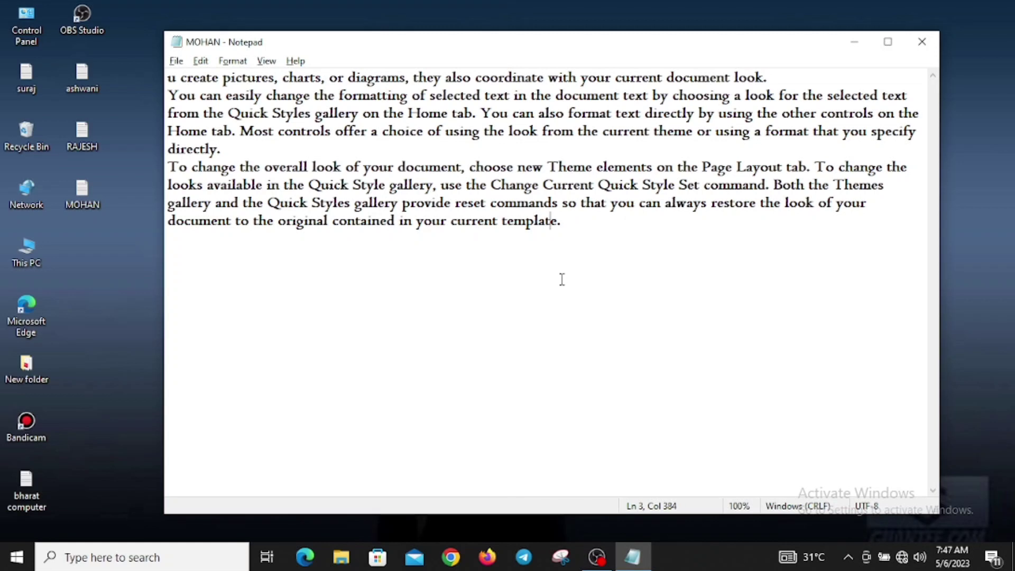
key(alt+f)
key(Down)
key(Down)
key(Down)
key(Down)
key(Down)
key(Down)
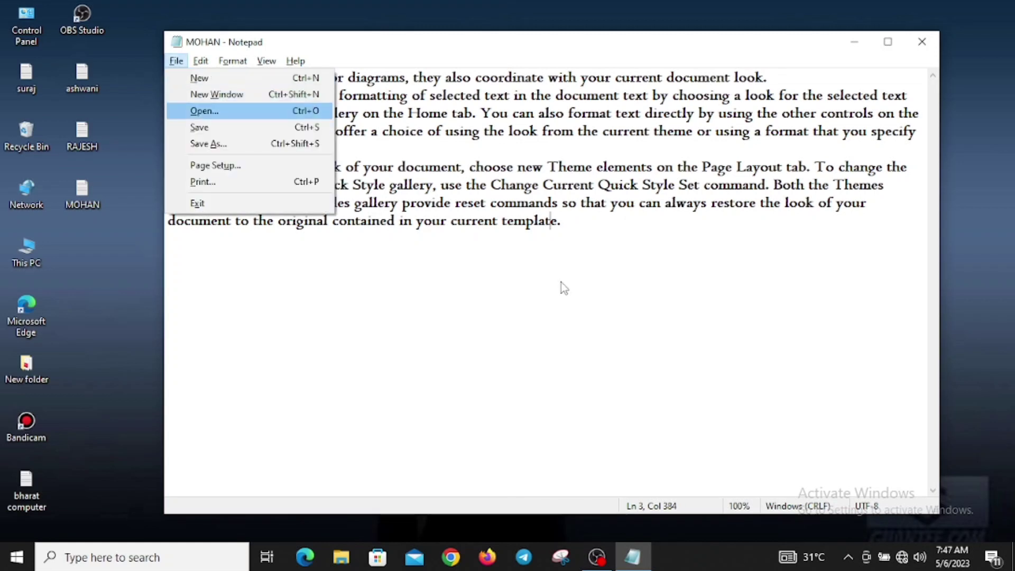
key(Down)
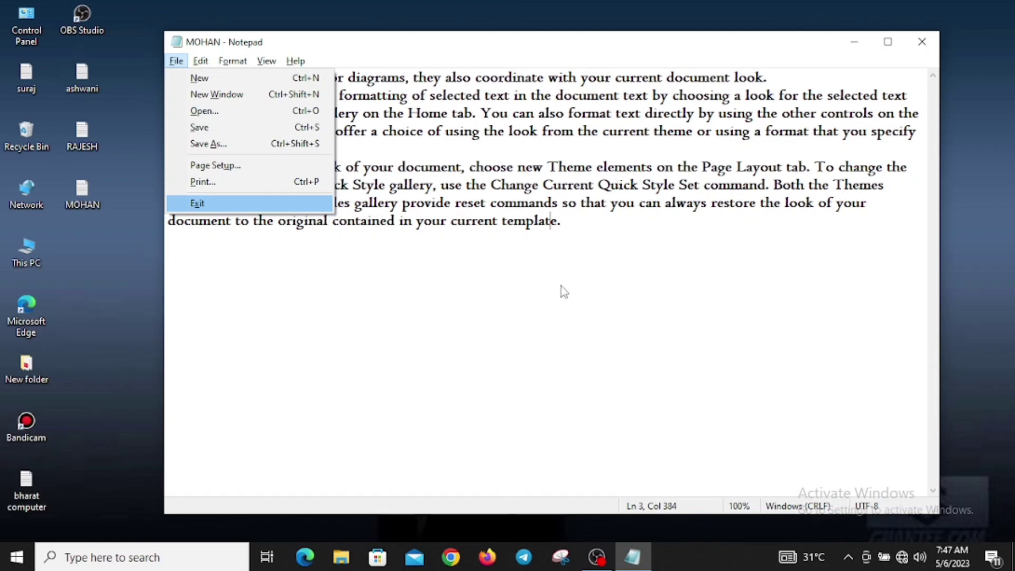
key(Escape)
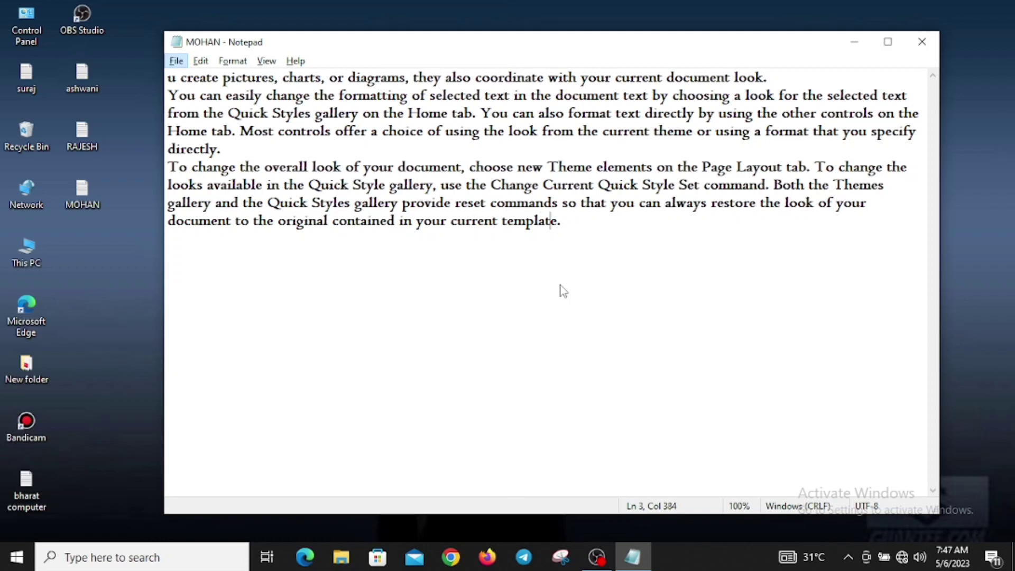
key(Escape)
key(alt+F4)
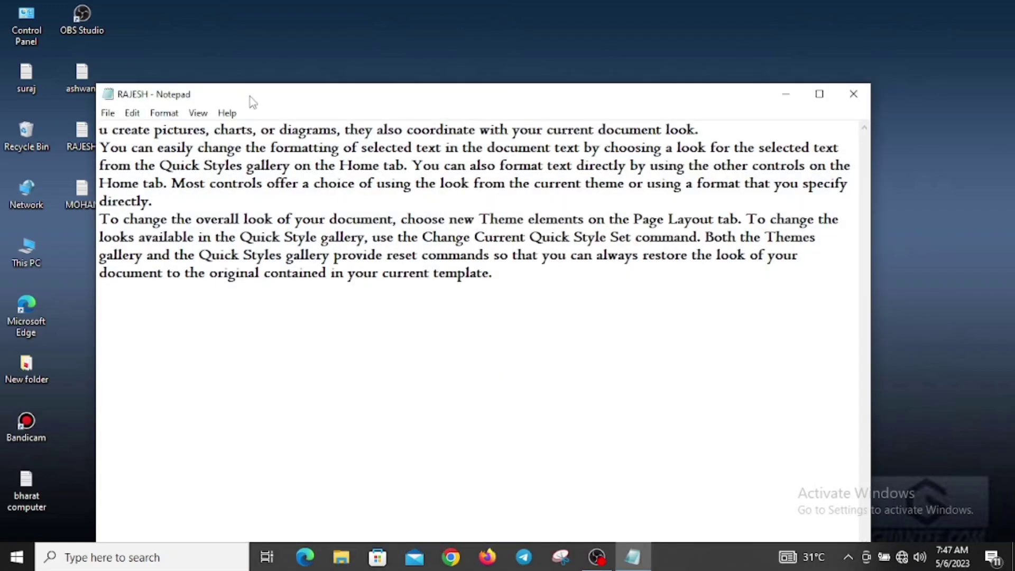
Step: Move the RAJESH document window fully into view and look over the available editing commands
drag(252, 102, 339, 41)
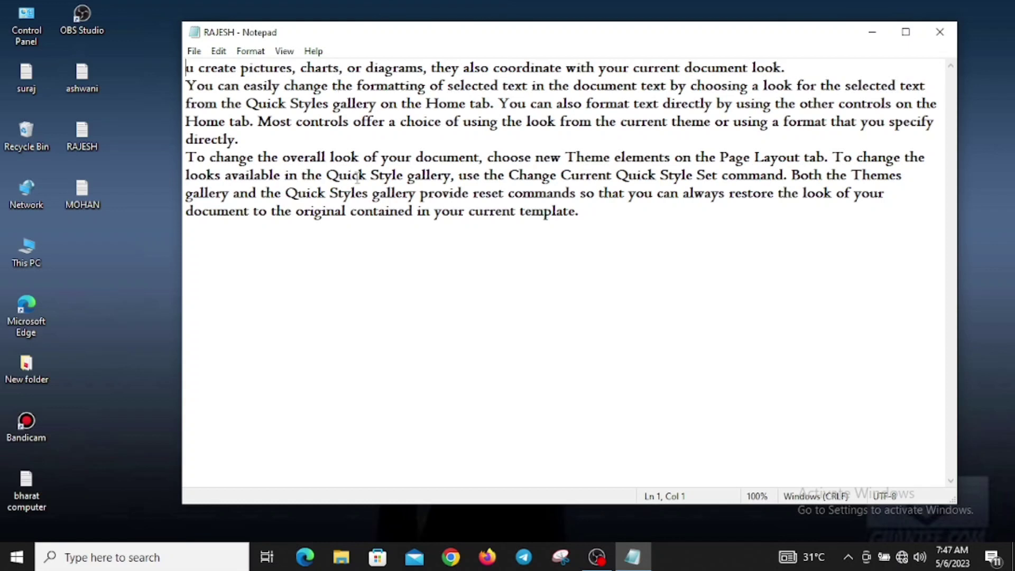
key(alt+e)
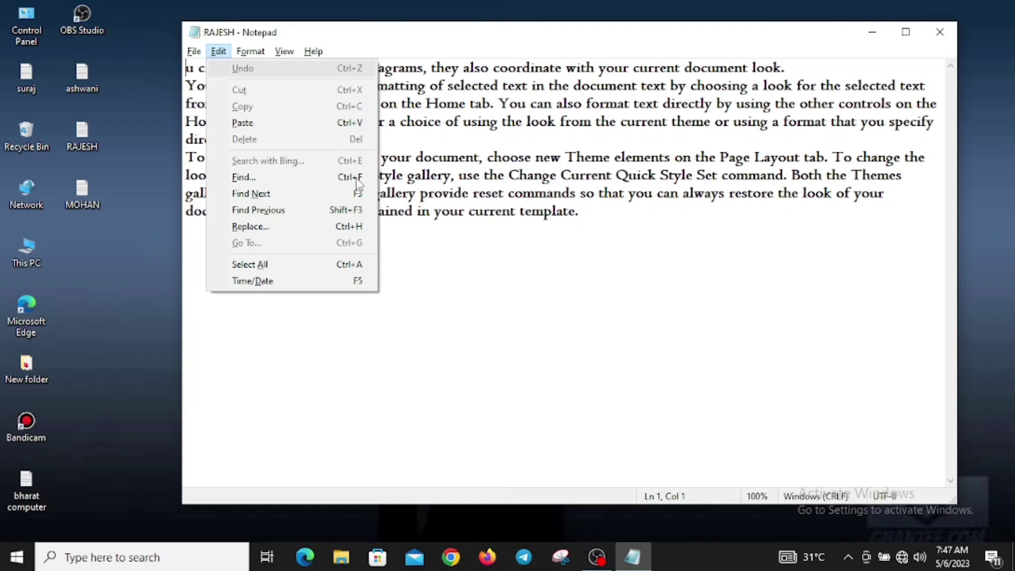
click(676, 272)
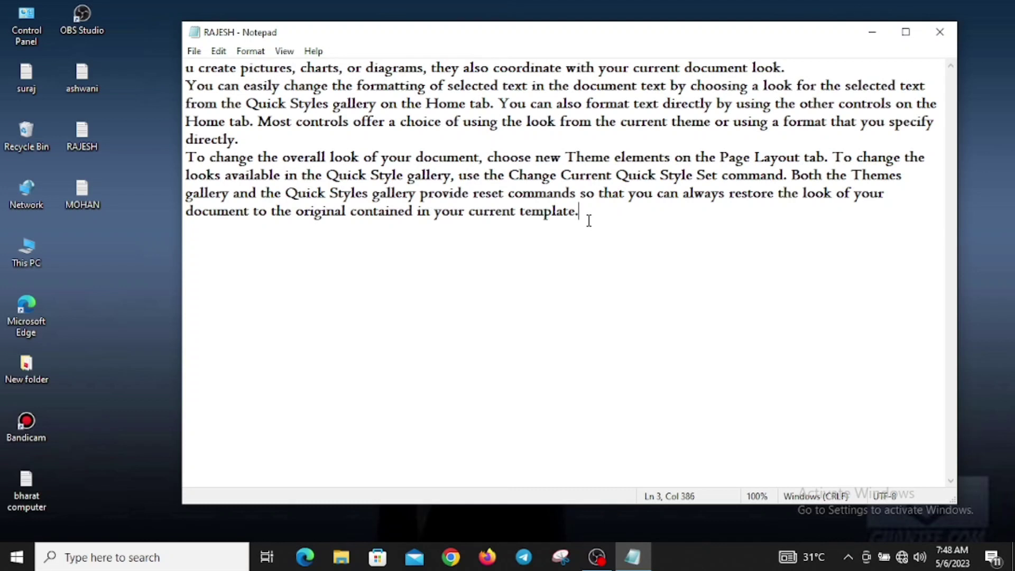
Step: Delete the document's last paragraph, from "To change the overall look" through "current template."
key(shift+Up)
key(shift+Up)
key(shift+Up)
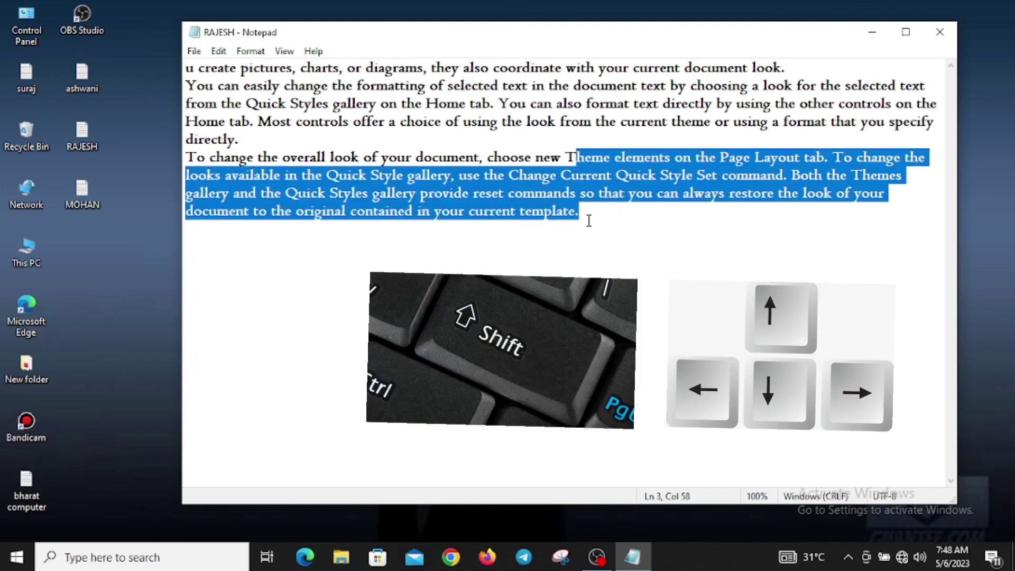
key(shift+Left)
key(shift+Left)
key(shift+Left)
key(shift+Left)
key(shift+Left)
key(shift+Left)
key(shift+Left)
key(shift+Left)
key(shift+Left)
key(shift+Left)
key(shift+Left)
key(shift+Left)
key(shift+Left)
key(shift+Left)
key(shift+Left)
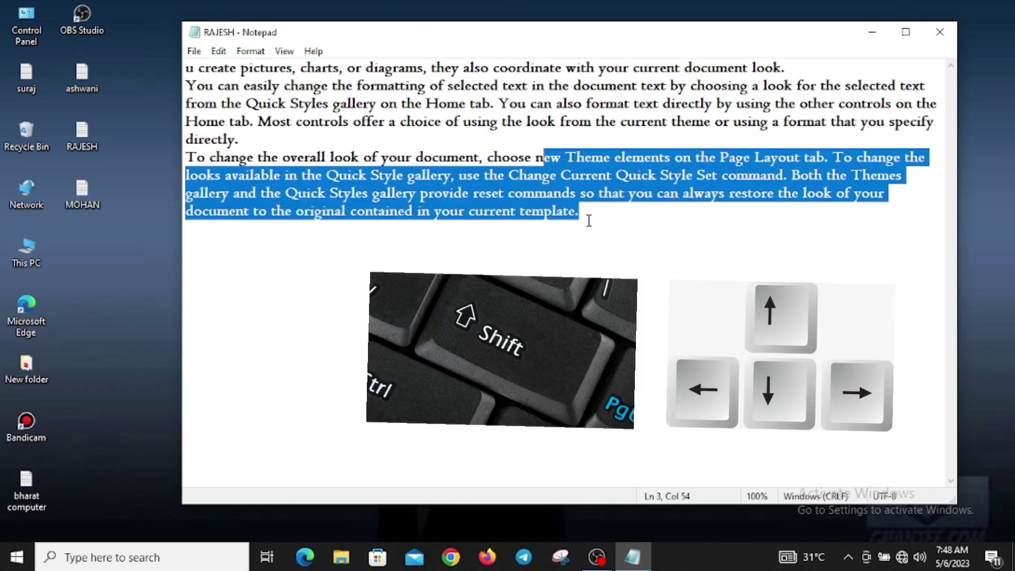
key(shift+Left)
key(shift+Left)
key(shift+Left)
key(shift+Left)
key(shift+Left)
key(shift+Left)
key(shift+Left)
key(shift+Left)
key(shift+Left)
key(shift+Left)
key(shift+Left)
key(shift+Left)
key(shift+Left)
key(shift+Left)
key(shift+Left)
key(shift+Left)
key(shift+Left)
key(shift+Left)
key(shift+Left)
key(shift+Left)
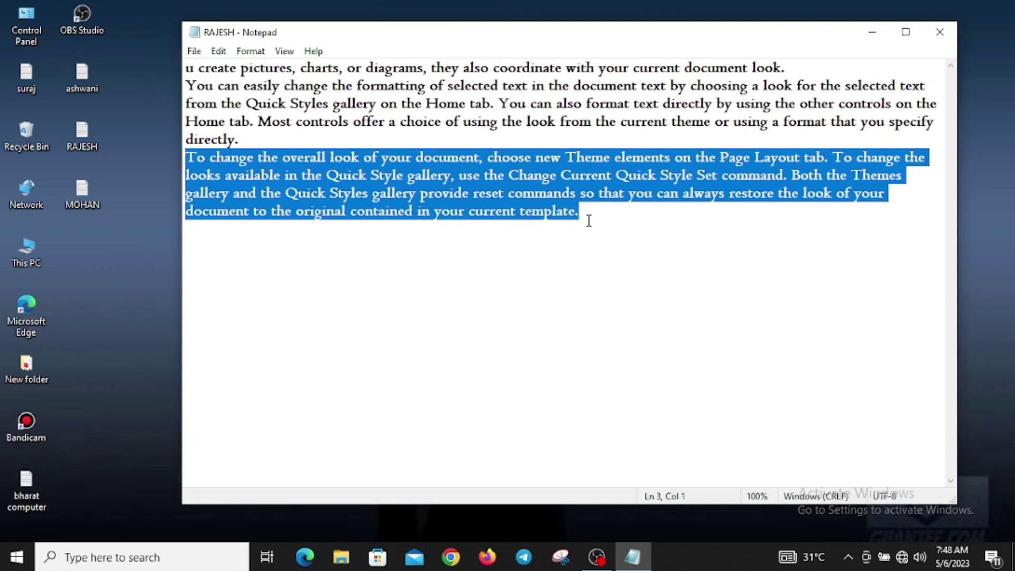
key(Delete)
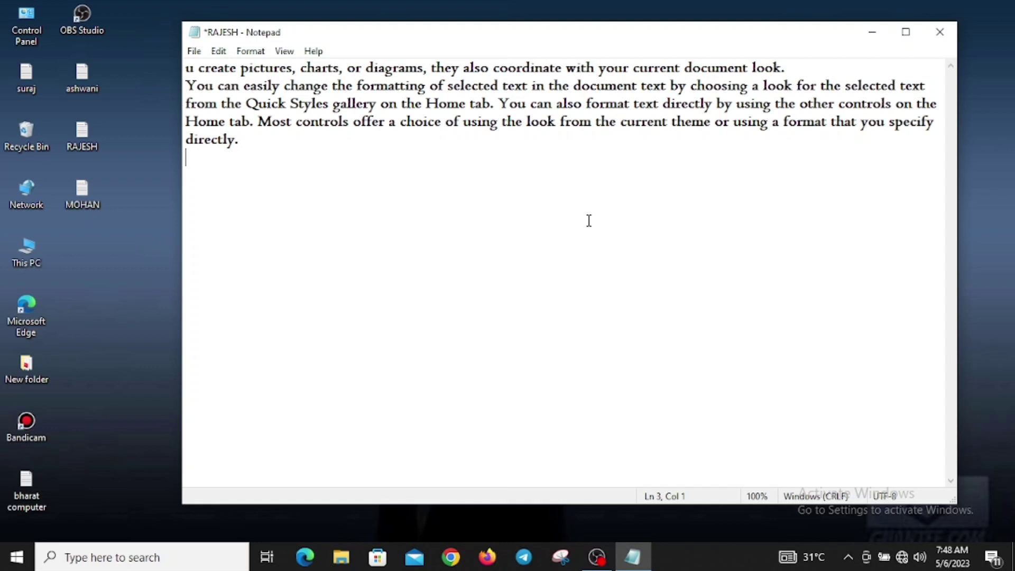
Step: Undo the deletion of the last paragraph and look over the editing commands again
key(ctrl+z)
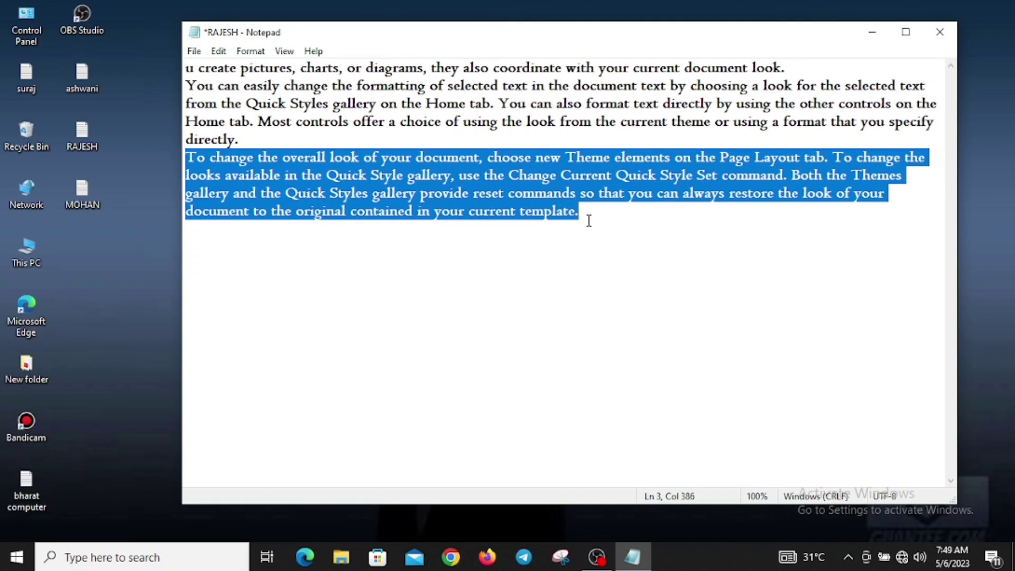
click(589, 221)
click(219, 51)
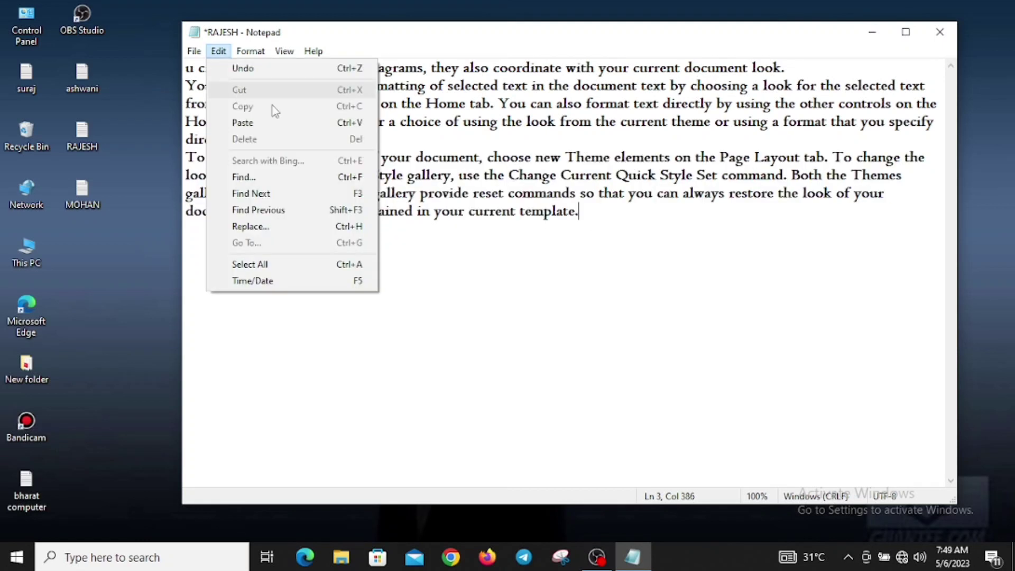
click(571, 239)
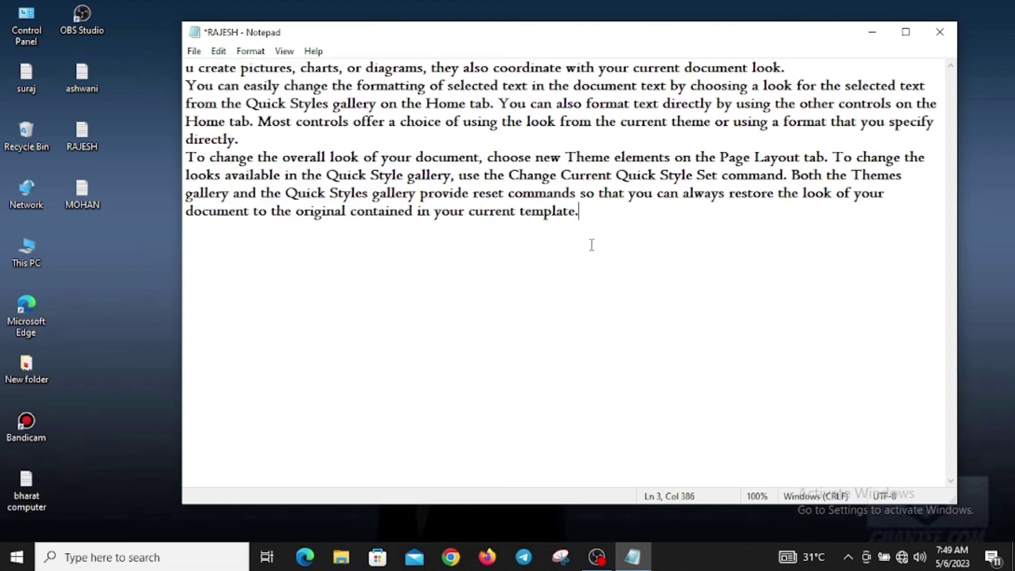
click(218, 51)
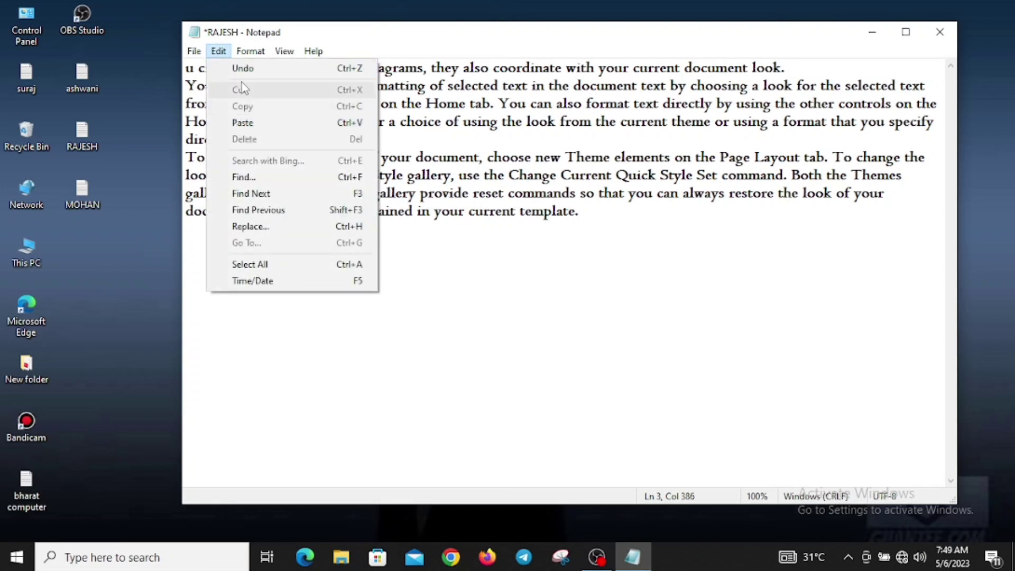
click(650, 233)
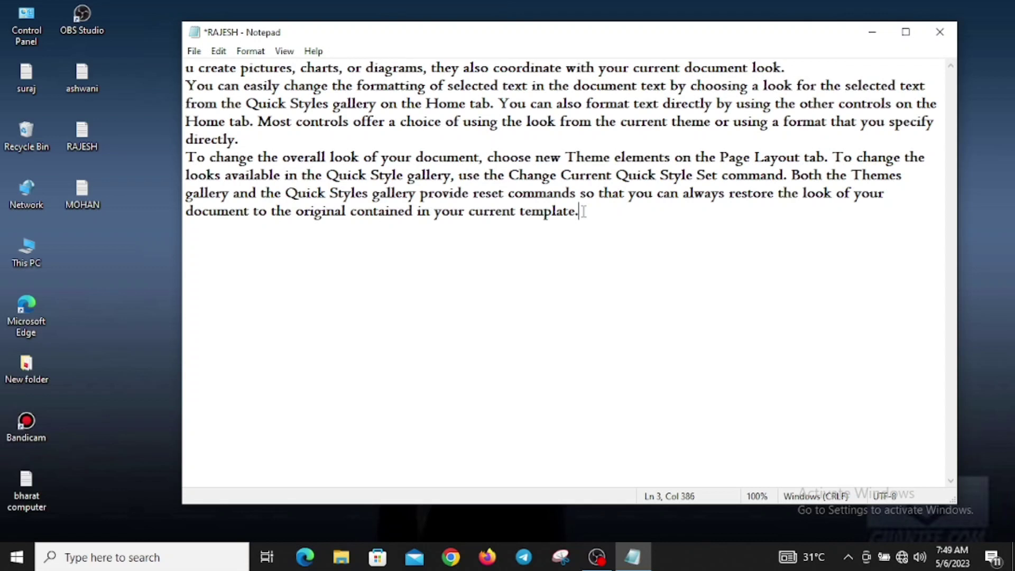
Step: Cut the end of the last paragraph, from "lery provide reset commands" through "current template."
key(shift+Left)
key(shift+Left)
key(shift+Left)
key(shift+Left)
key(shift+Left)
key(shift+Left)
key(shift+Left)
key(shift+Left)
key(shift+Left)
key(shift+Left)
key(shift+Left)
key(shift+Left)
key(shift+Left)
key(shift+Left)
key(shift+Left)
key(shift+Left)
key(shift+Left)
key(shift+Left)
key(shift+Left)
key(shift+Left)
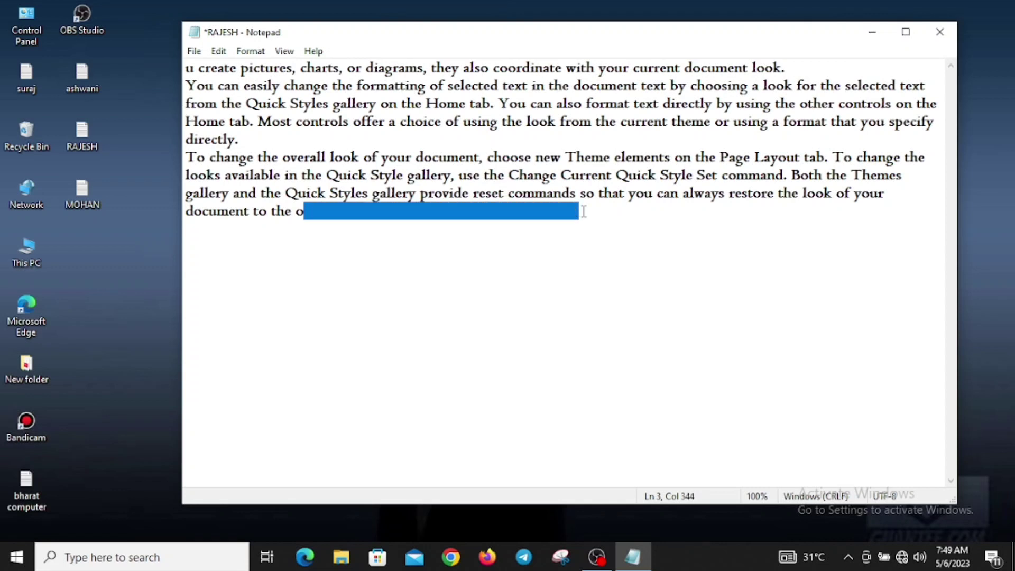
key(shift+Left)
key(shift+Left)
key(shift+Left)
key(shift+Left)
key(shift+Left)
key(shift+Left)
key(shift+Left)
key(shift+Left)
key(shift+Left)
key(shift+Left)
key(shift+Left)
key(shift+Left)
key(shift+Left)
key(shift+Left)
key(shift+Left)
key(shift+Left)
key(shift+Left)
key(shift+Left)
key(shift+Left)
key(shift+Left)
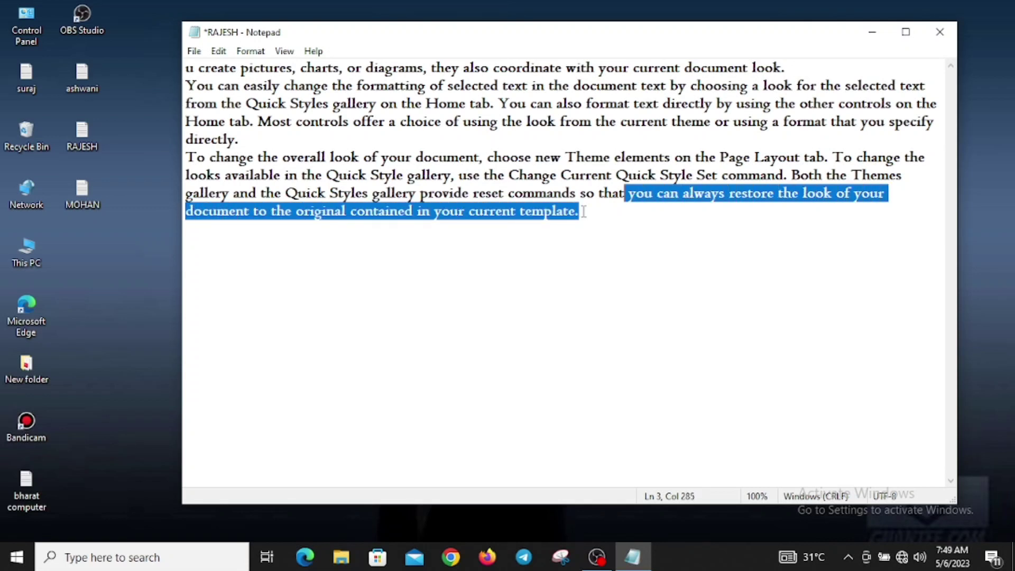
key(shift+Left)
key(shift+Left)
key(shift+Left)
key(shift+Left)
key(shift+Left)
key(shift+Left)
key(shift+Left)
key(shift+Left)
key(shift+Left)
key(shift+Left)
key(shift+Left)
key(shift+Left)
key(shift+Left)
key(shift+Left)
key(shift+Left)
key(shift+Left)
key(shift+Left)
key(shift+Left)
key(shift+Left)
key(shift+Left)
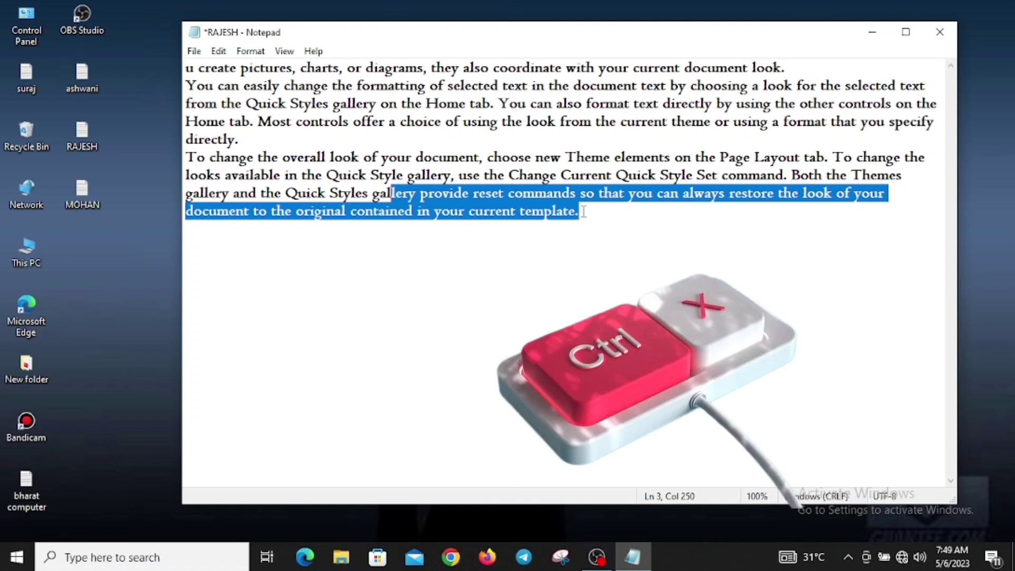
key(ctrl+x)
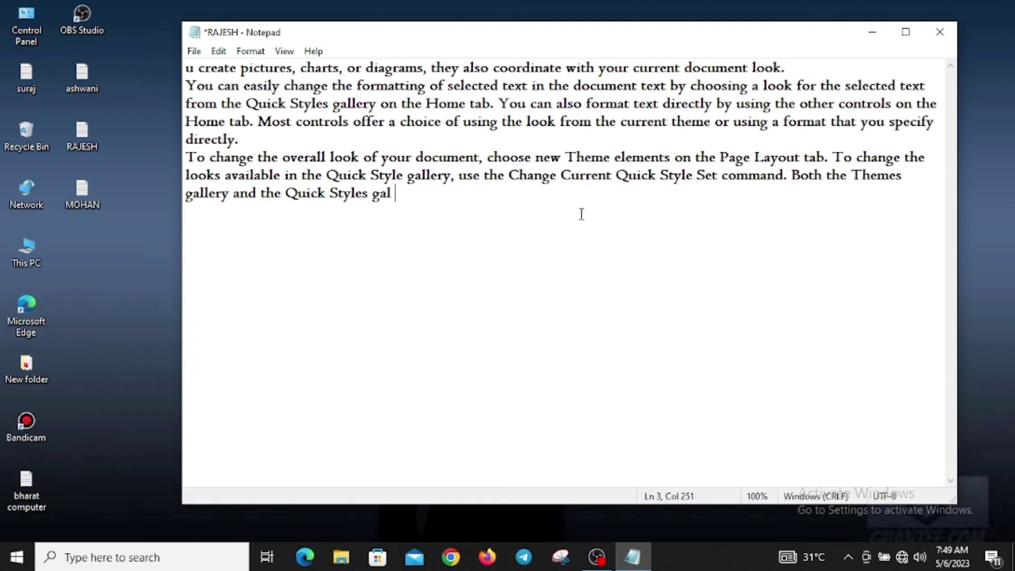
Step: Paste the cut text at the end of the second paragraph, after "directly."
key(Up)
key(Up)
key(Up)
key(Up)
key(Down)
key(ctrl+v)
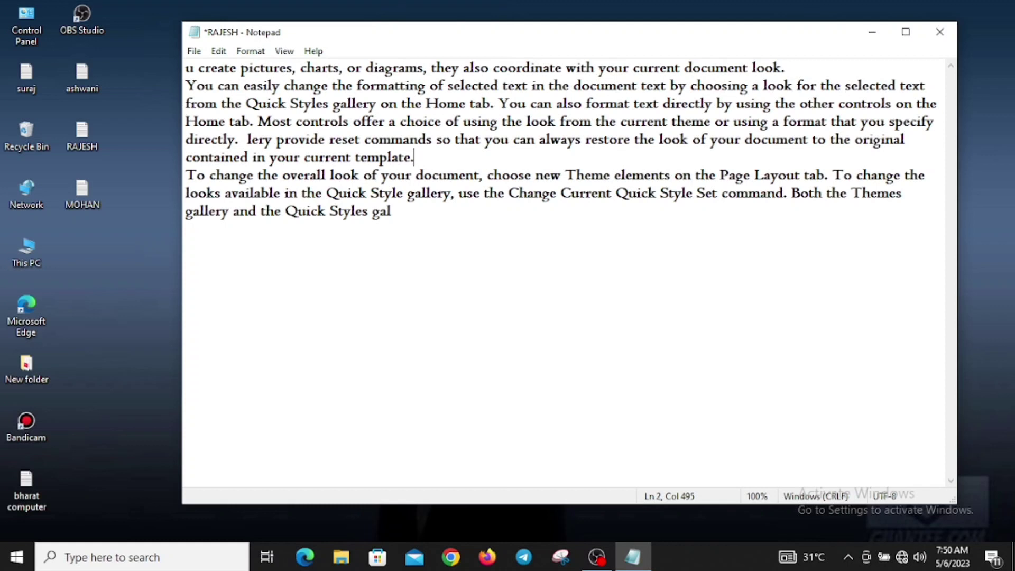
click(219, 50)
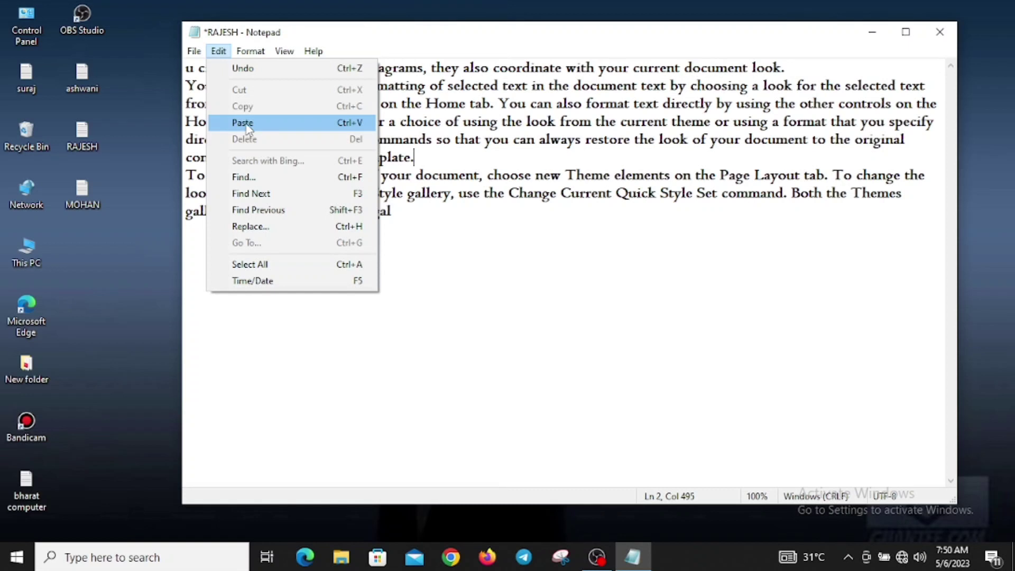
click(451, 193)
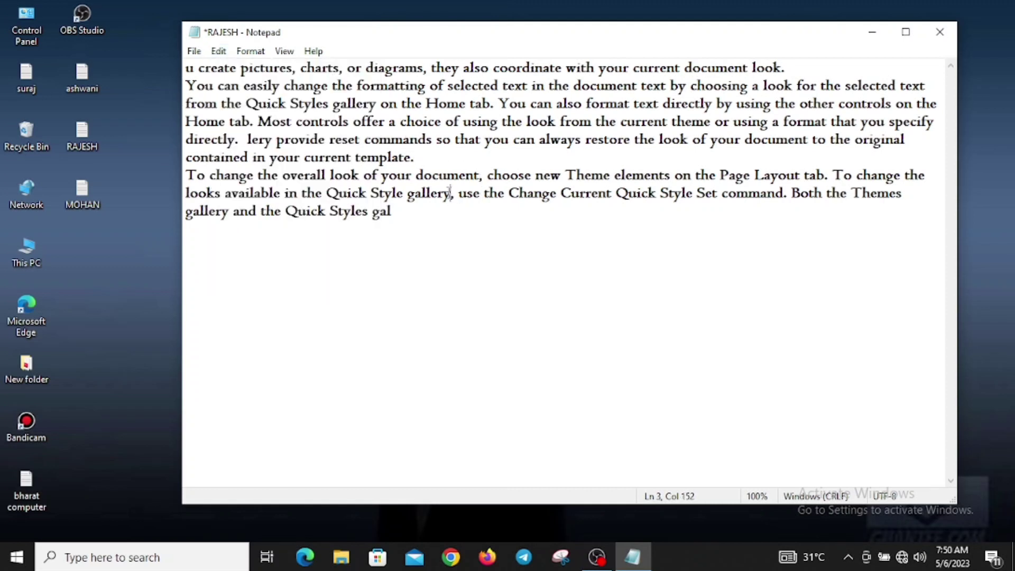
Step: Delete the end of the last paragraph, from "Current Quick Style Set command" through "Quick Styles gal"
click(420, 205)
key(shift+Left)
key(shift+Left)
key(shift+Left)
key(shift+Left)
key(shift+Left)
key(shift+Left)
key(shift+Left)
key(shift+Left)
key(shift+Left)
key(shift+Left)
key(shift+Left)
key(shift+Left)
key(shift+Left)
key(shift+Left)
key(shift+Left)
key(shift+Left)
key(shift+Left)
key(shift+Left)
key(shift+Left)
key(shift+Left)
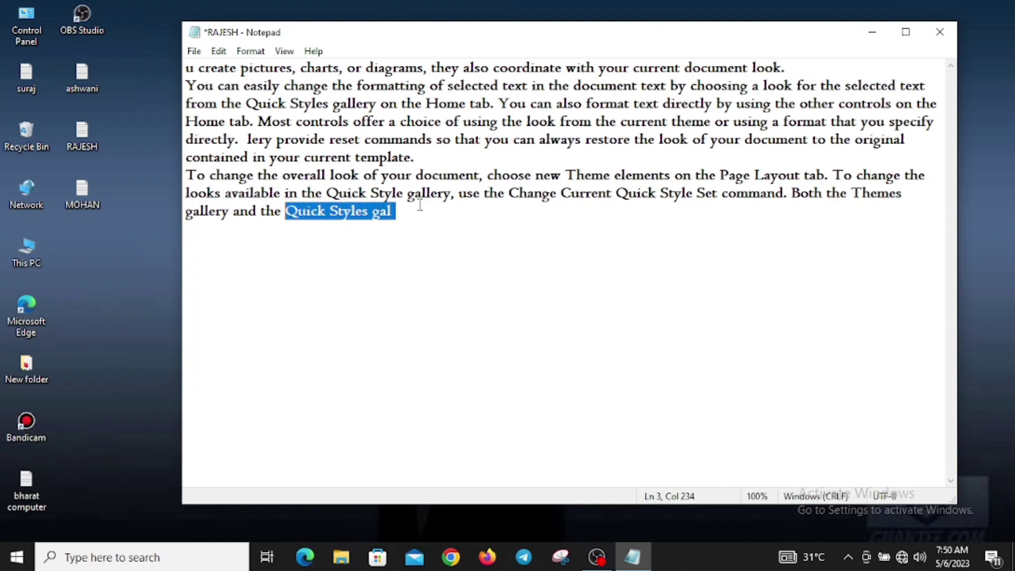
key(shift+Left)
key(shift+Left)
key(shift+Left)
key(shift+Left)
key(shift+Left)
key(shift+Left)
key(shift+Left)
key(shift+Left)
key(shift+Left)
key(shift+Left)
key(shift+Left)
key(shift+Left)
key(shift+Left)
key(shift+Left)
key(shift+Left)
key(shift+Left)
key(shift+Left)
key(shift+Left)
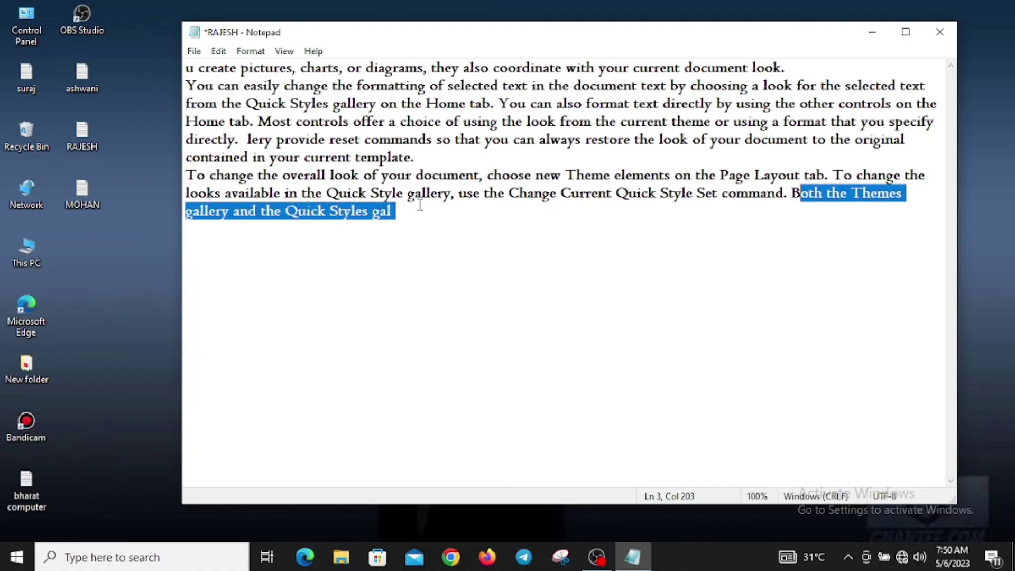
key(shift+Left)
key(shift+Left)
key(shift+Left)
key(shift+Left)
key(shift+Left)
key(shift+Left)
key(shift+Left)
key(shift+Left)
key(shift+Left)
key(shift+Left)
key(shift+Left)
key(shift+Left)
key(shift+Left)
key(shift+Left)
key(shift+Left)
key(shift+Left)
key(shift+Left)
key(shift+Left)
key(shift+Left)
key(shift+Left)
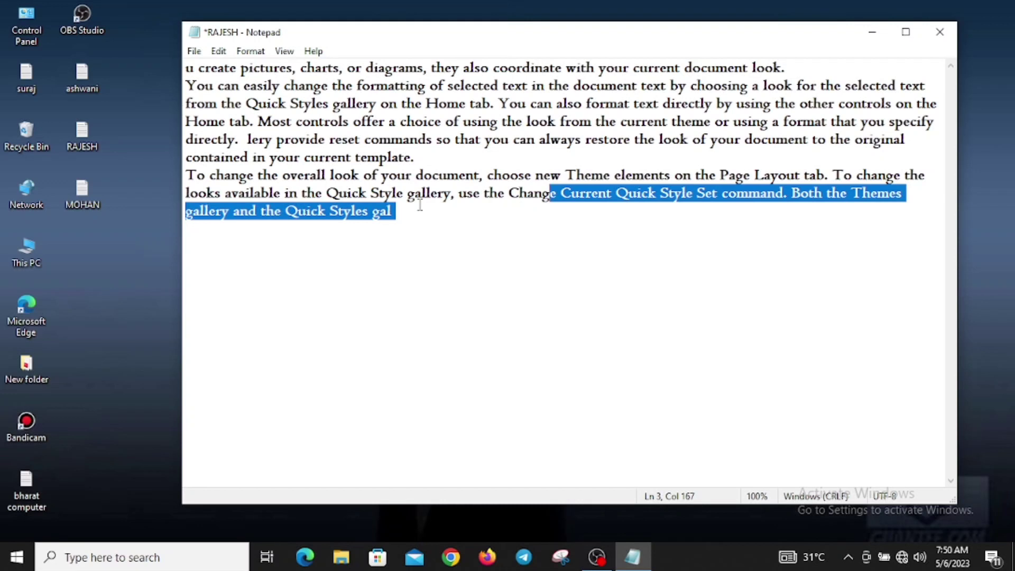
key(shift+Right)
key(shift+Right)
key(Delete)
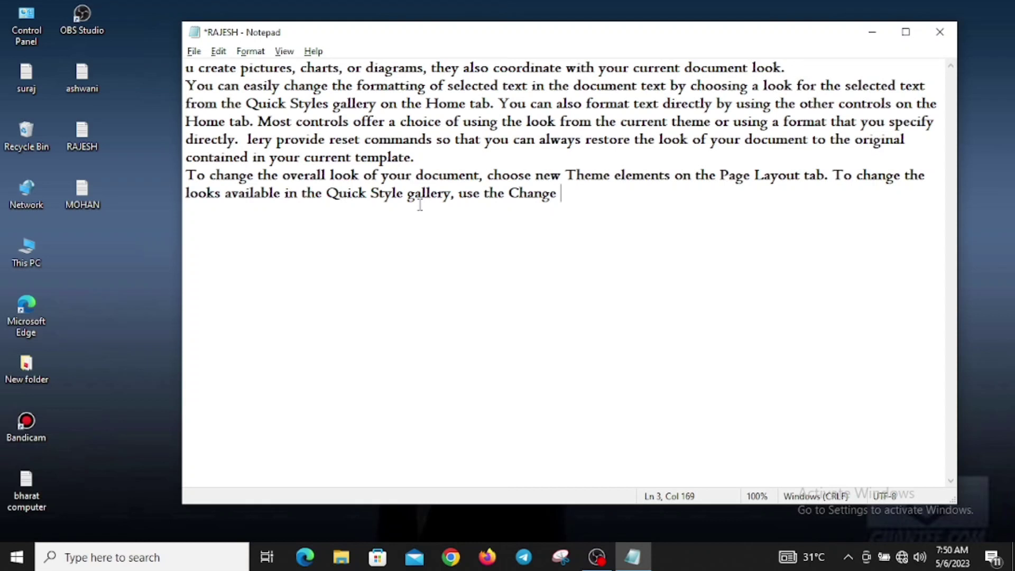
Step: Check the editing commands down to Search with Bing while no text is selected
key(alt+e)
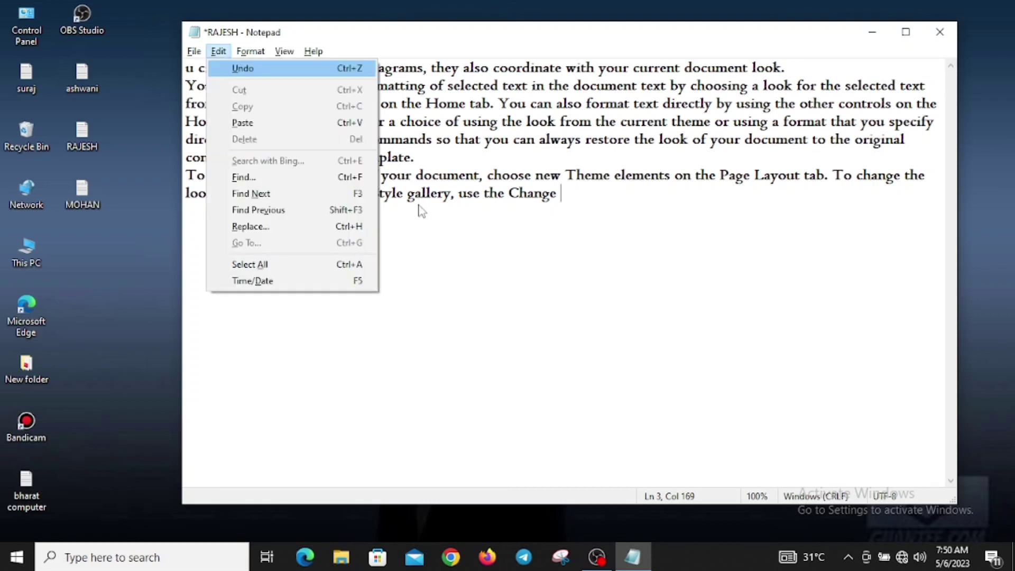
key(Down)
key(Down)
key(Down)
key(Down)
key(Down)
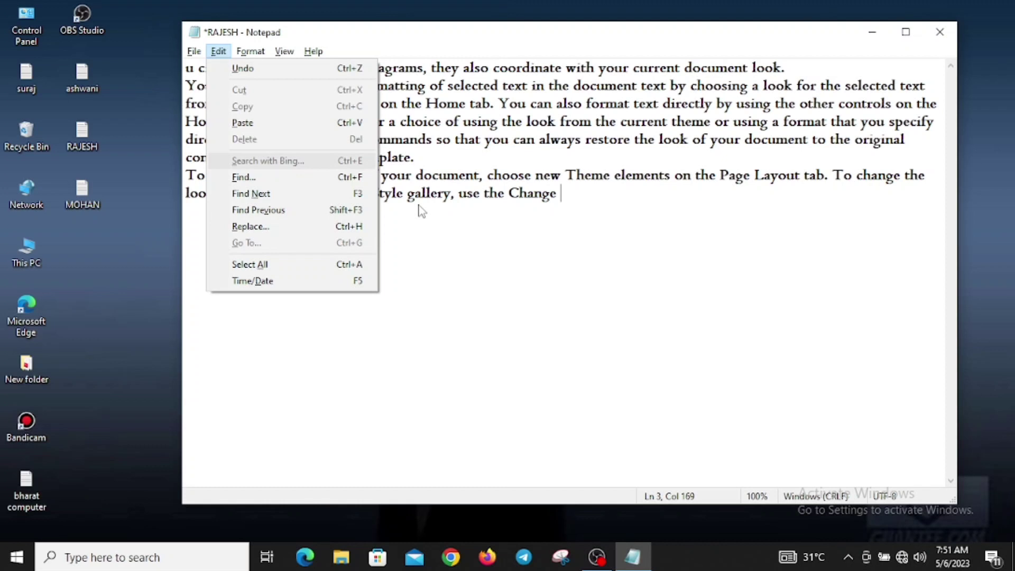
click(484, 158)
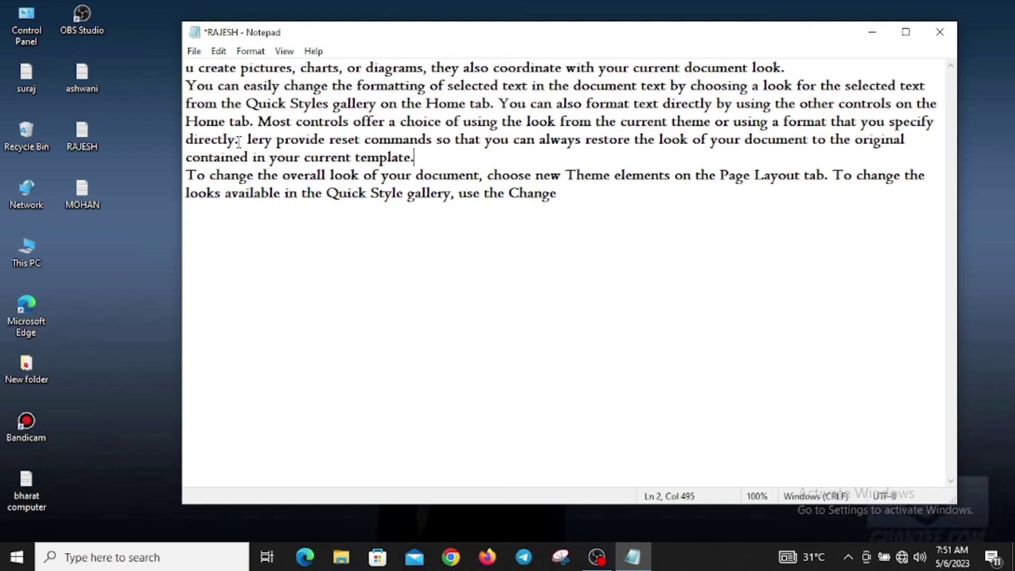
Step: Select the word "directly" in the second paragraph and check that Search with Bing is offered for it
key(Up)
key(Up)
key(Left)
key(Left)
key(Left)
key(Left)
key(Left)
key(Left)
key(Left)
key(Left)
key(Left)
key(Left)
key(Left)
key(Left)
key(Left)
key(Left)
key(Left)
key(Left)
key(Down)
key(Left)
key(Left)
key(Left)
key(Left)
key(Left)
key(Left)
key(Left)
key(Left)
key(Left)
key(Left)
key(Left)
key(Left)
key(Left)
key(Left)
key(shift+Left)
key(shift+Left)
key(shift+Left)
key(shift+Left)
key(shift+Left)
key(shift+Left)
key(shift+Left)
key(shift+Left)
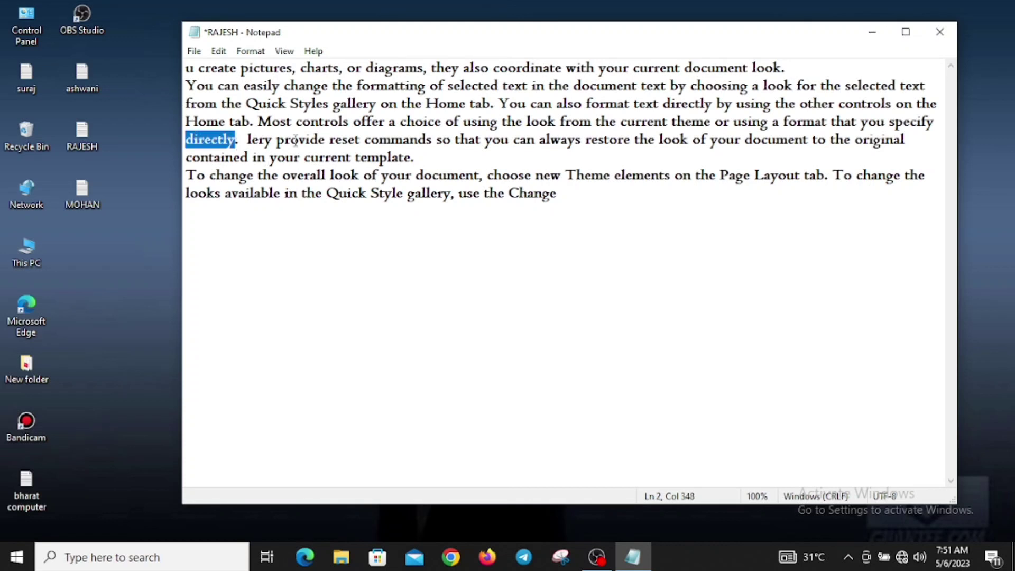
click(218, 52)
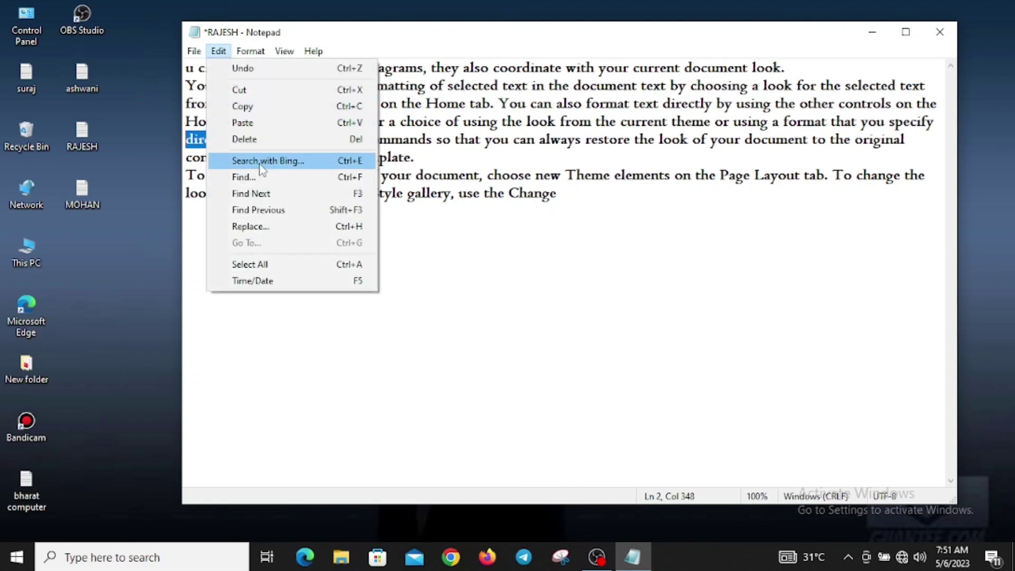
click(397, 175)
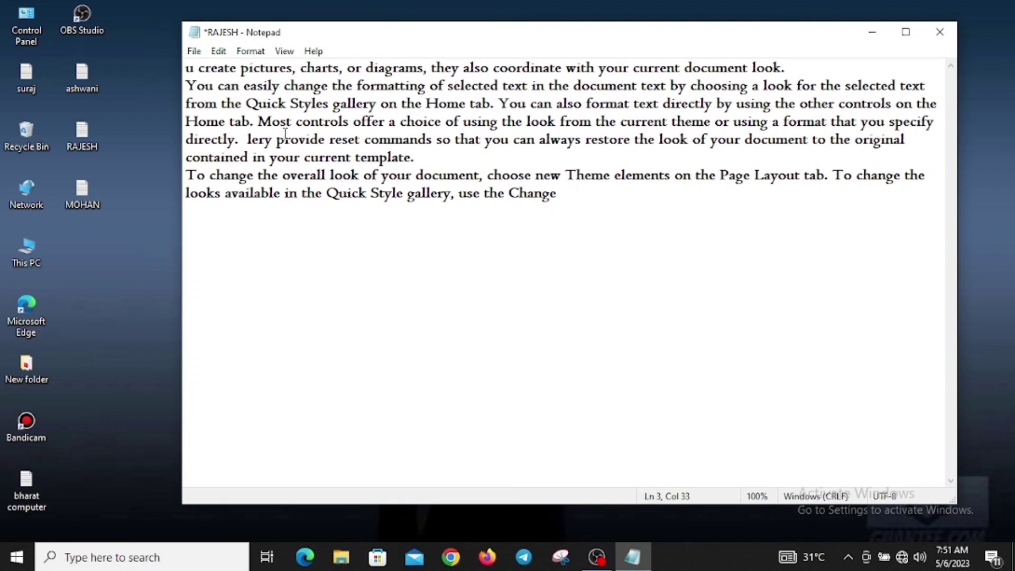
Step: Select a word in the document, search for it with Bing in Firefox, and return to Notepad
key(Left)
key(Left)
key(Left)
key(Left)
key(Left)
key(Left)
key(Left)
key(Left)
key(Left)
key(Left)
key(Left)
key(Left)
key(Left)
key(Left)
key(Left)
key(Left)
key(Left)
key(Left)
key(Left)
key(Left)
key(Left)
key(Left)
key(Left)
key(Left)
key(Left)
key(Left)
key(Left)
key(Up)
key(Up)
key(Up)
key(Right)
key(Down)
key(shift+Left)
key(shift+Left)
key(shift+Left)
key(shift+Left)
key(shift+Left)
key(shift+Left)
key(shift+Left)
key(shift+Left)
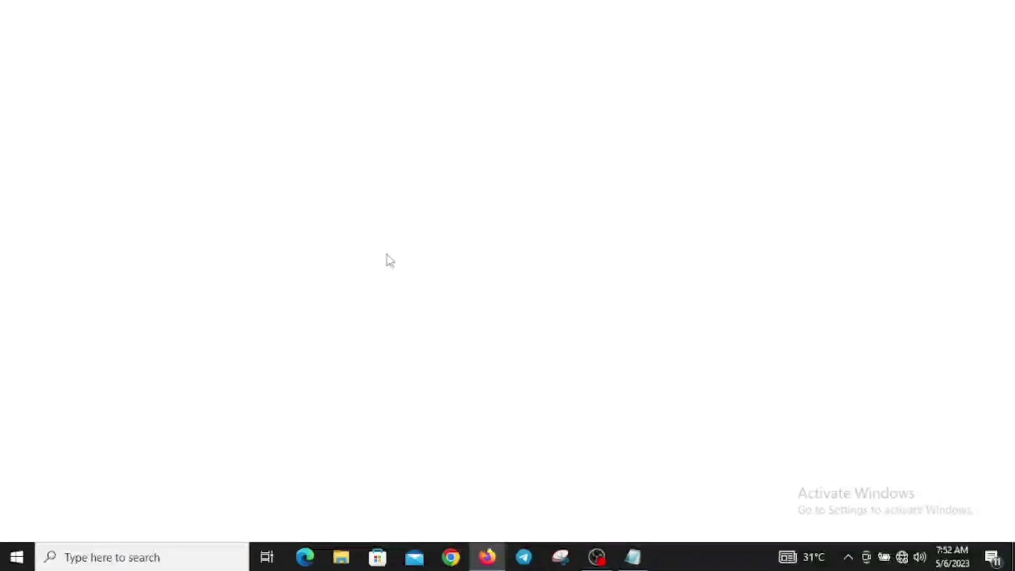
mouse_move(497, 564)
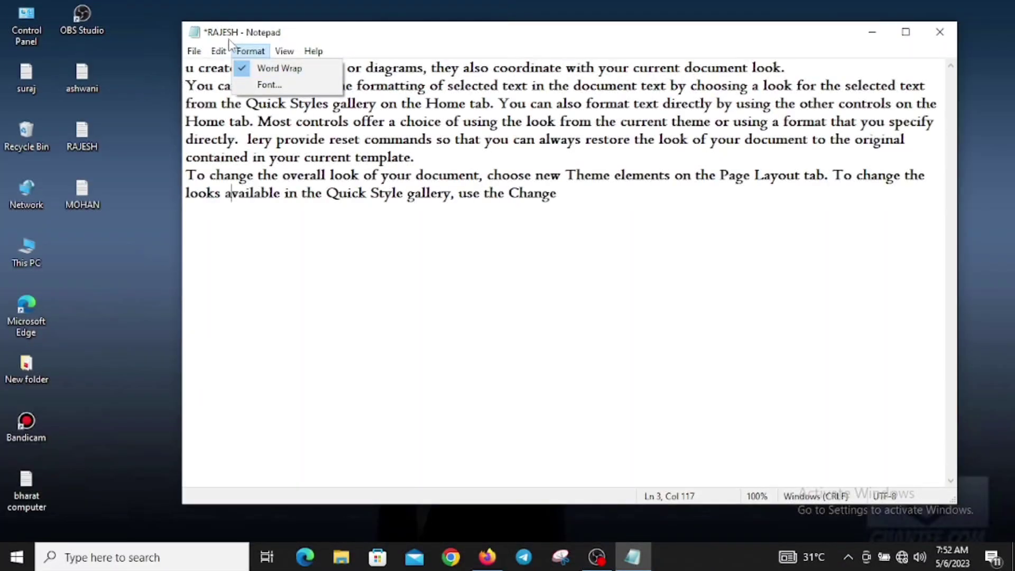
Step: Copy the entire document text and paste it twice at the end, after "use the Change"
click(563, 204)
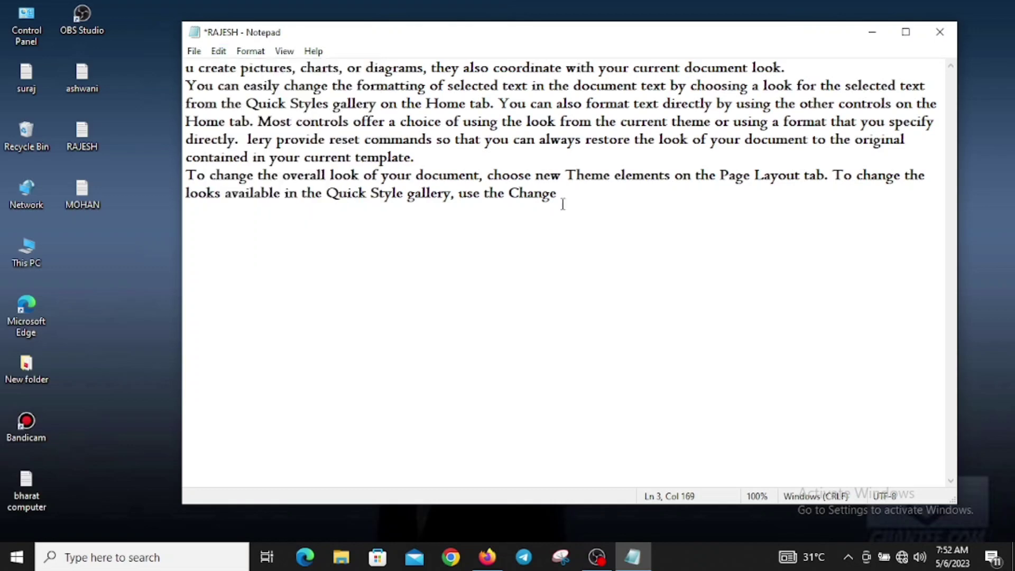
key(ctrl+a)
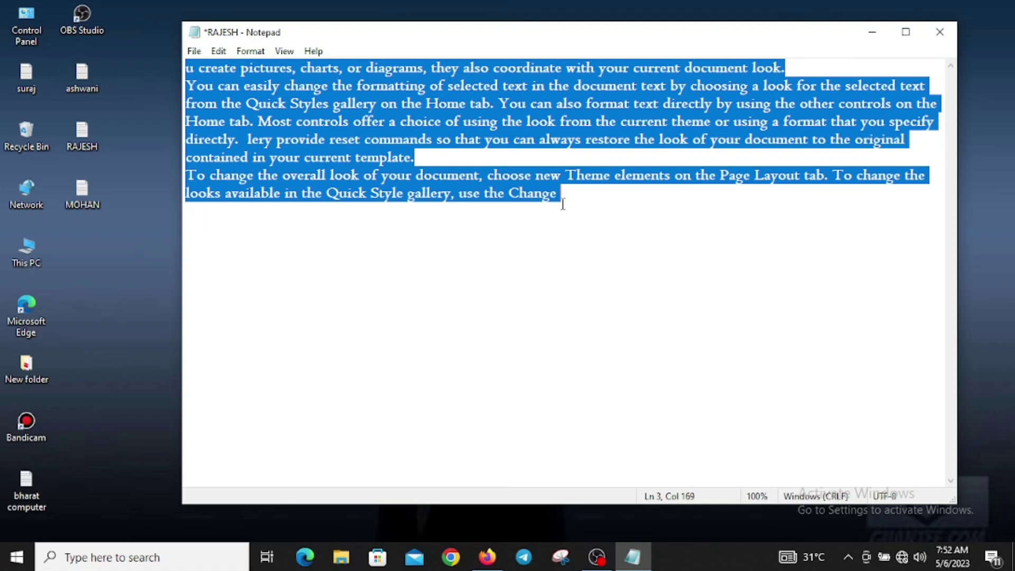
click(563, 205)
key(ctrl+v)
key(ctrl+v)
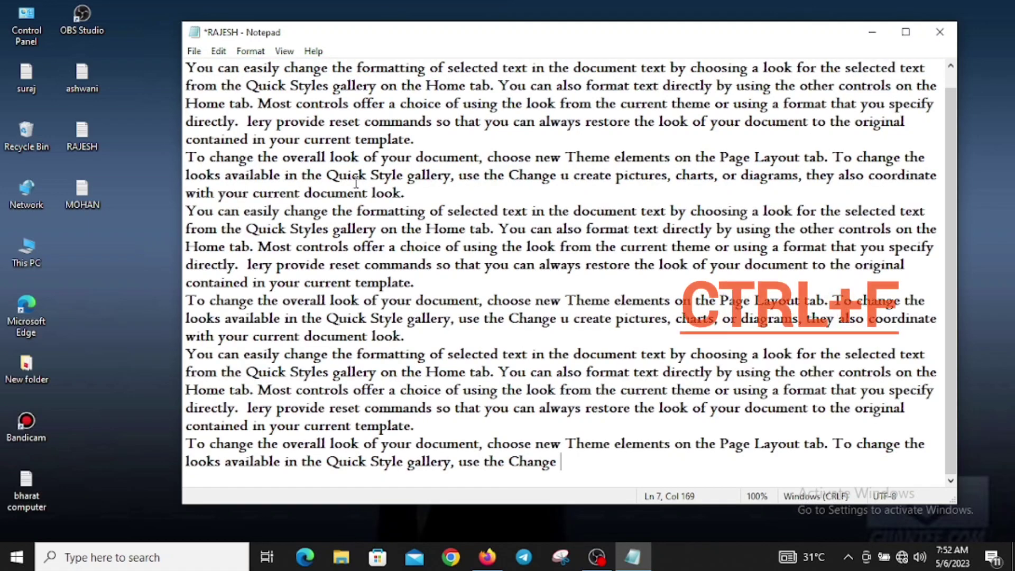
Step: Search for "OF" with Find, step through several matches, and close the search
key(ctrl+f)
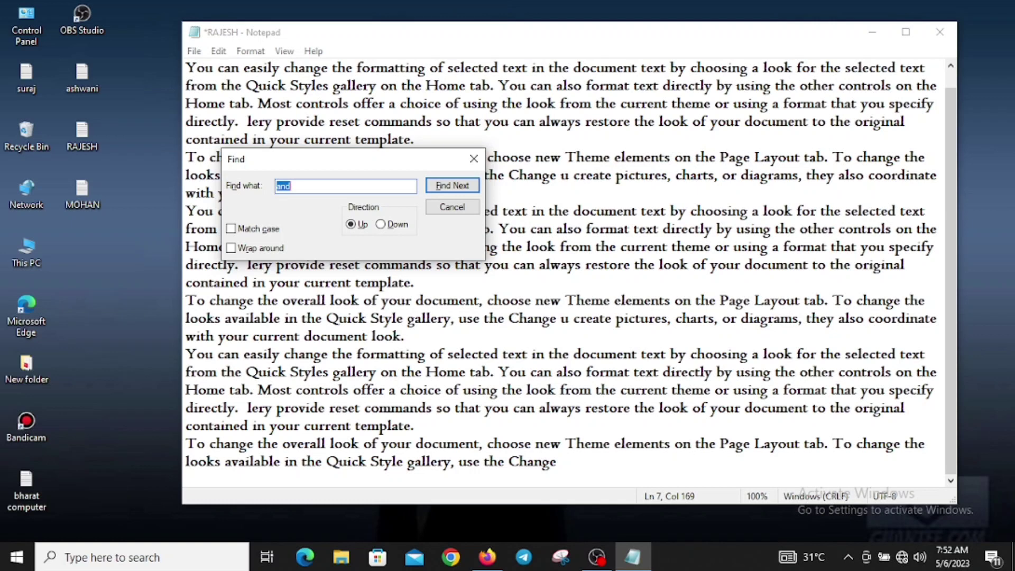
text(OF)
key(Return)
key(Return)
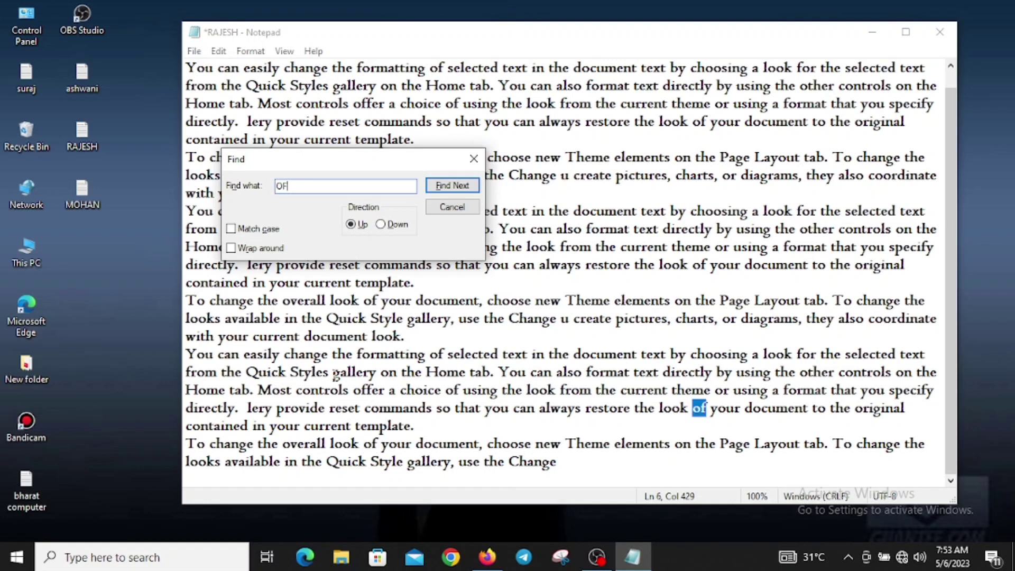
key(Return)
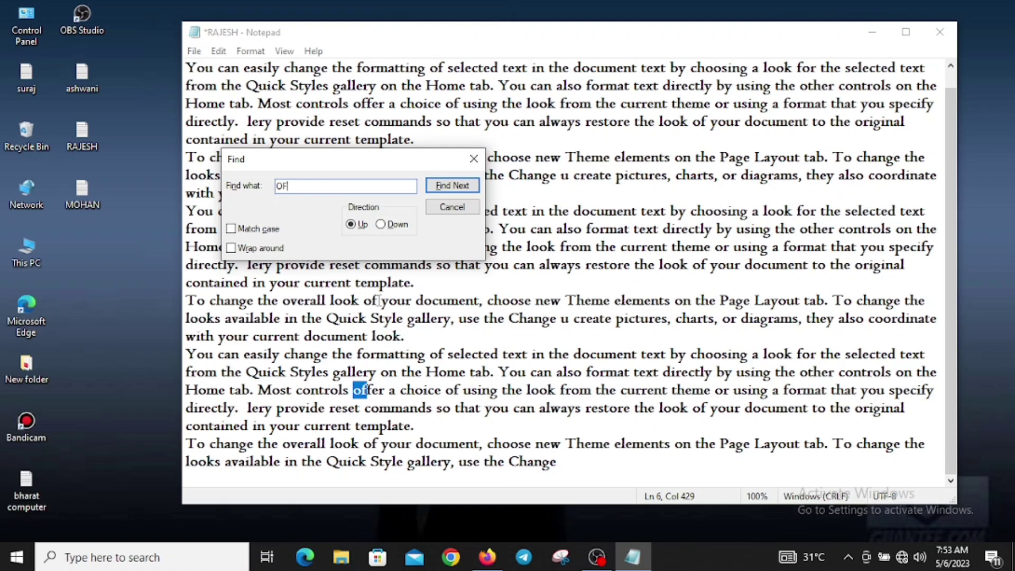
key(Return)
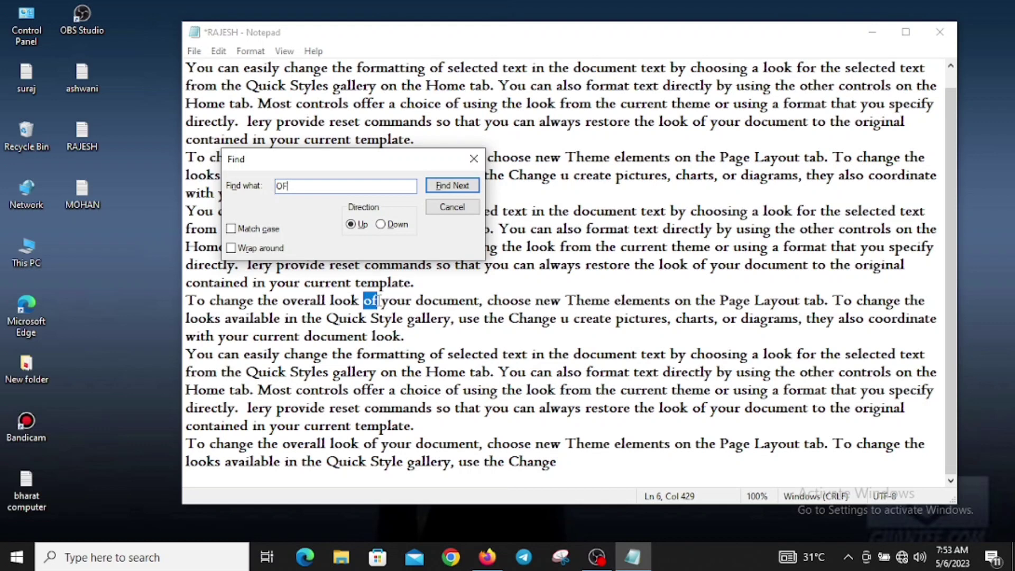
key(Escape)
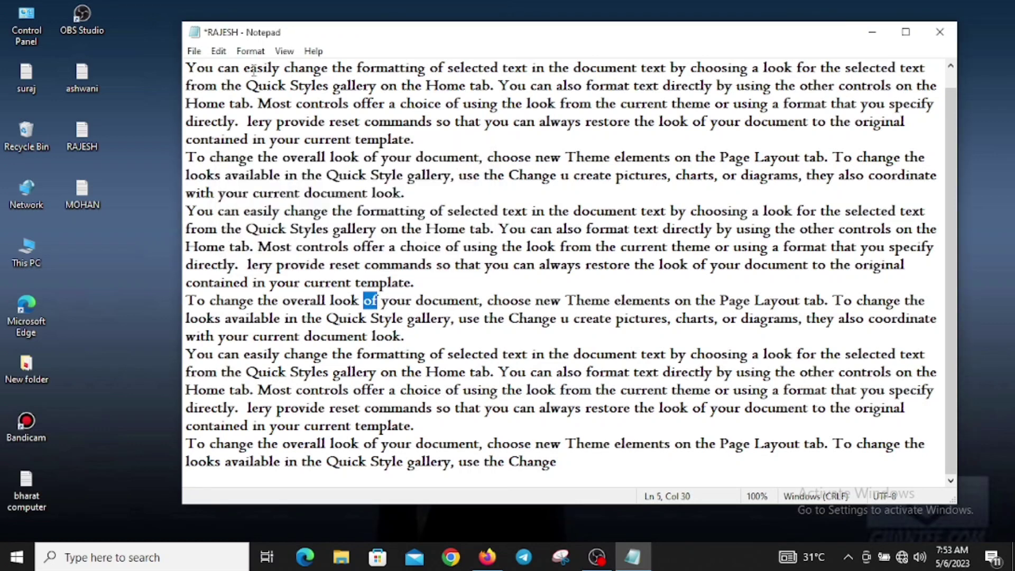
Step: Place the cursor after "current document look." in the third paragraph and step forward through occurrences of "OF" with Find Next
click(458, 192)
key(F3)
key(F3)
key(F3)
Step: Place the cursor in the fourth paragraph and step back through the earlier occurrences of "OF" with Find Previous
click(219, 51)
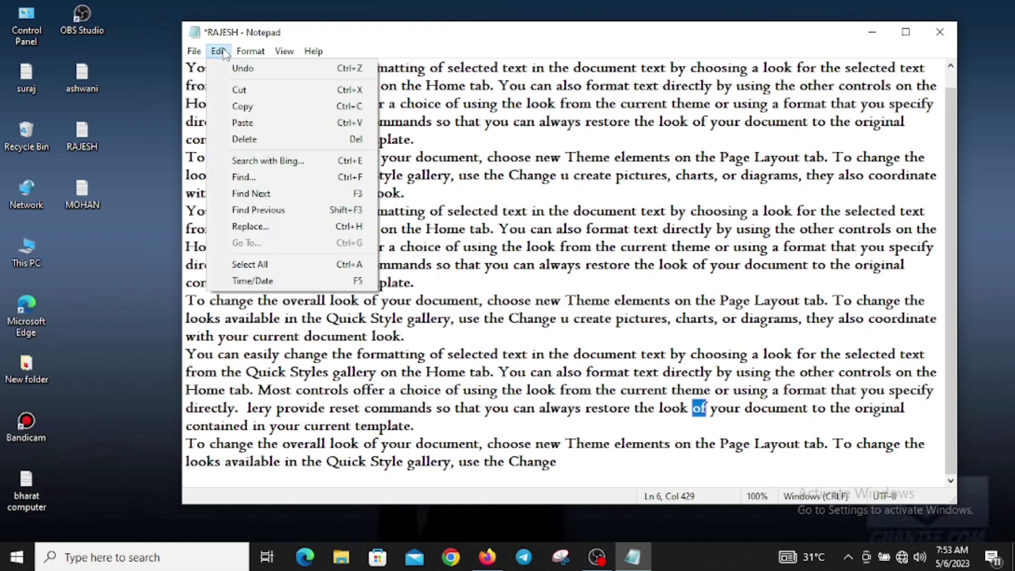
click(538, 212)
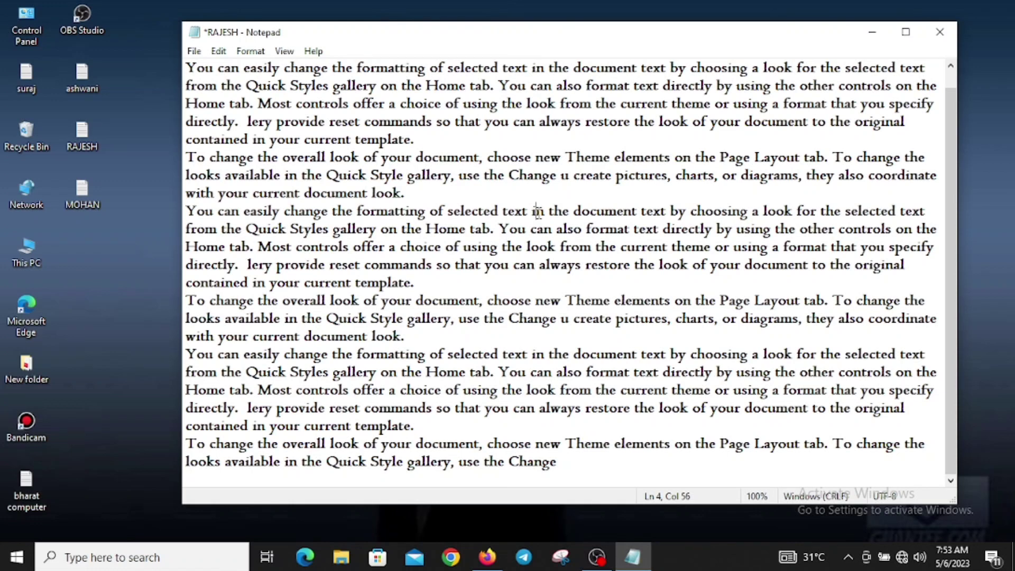
key(shift+F3)
key(shift+F3)
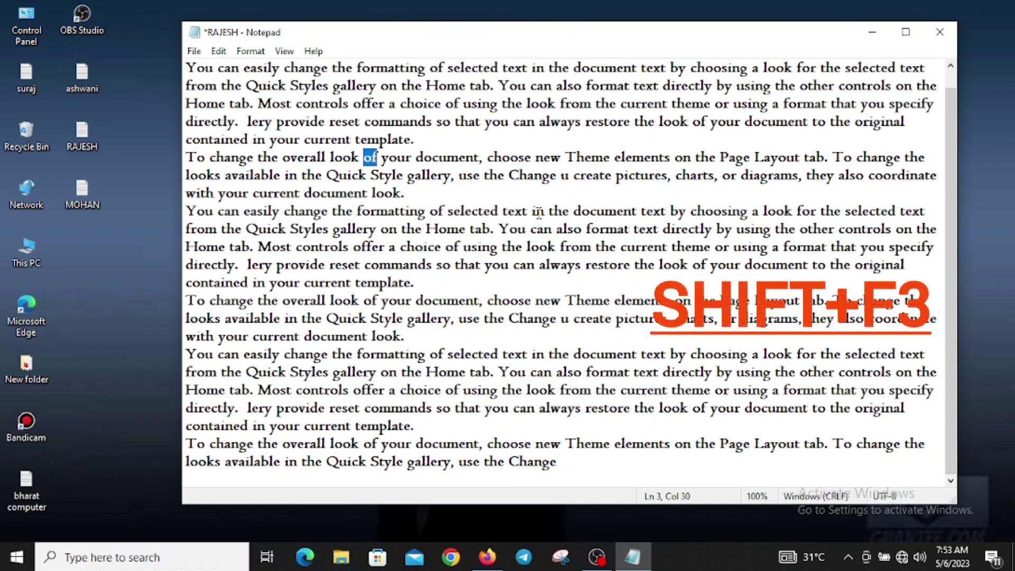
key(shift+F3)
key(shift+F3)
key(shift+F3)
key(shift+F3)
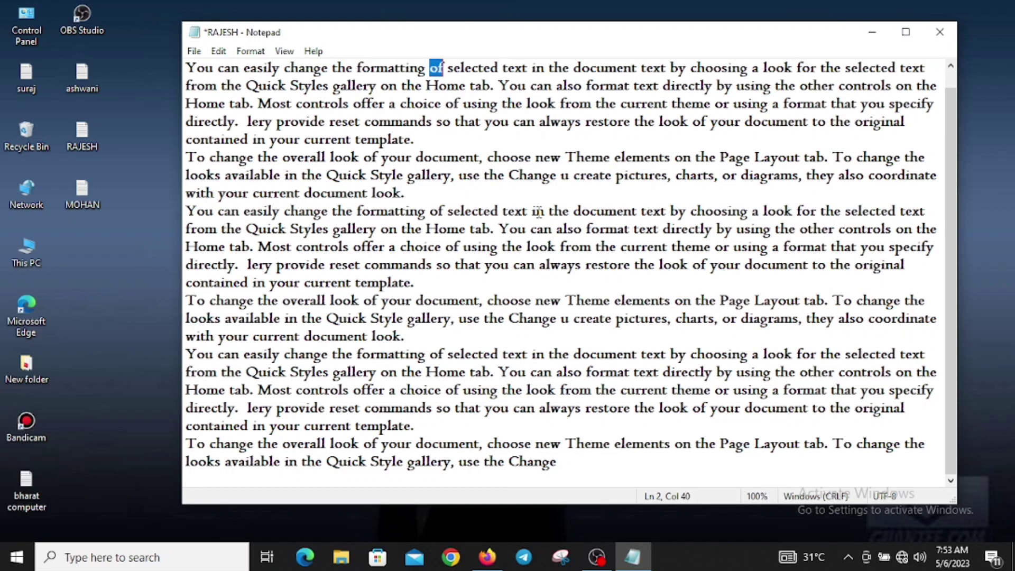
Step: Step forward with Find Next through the "OF" matches as far as "choice of" in the sixth paragraph
key(F3)
key(F3)
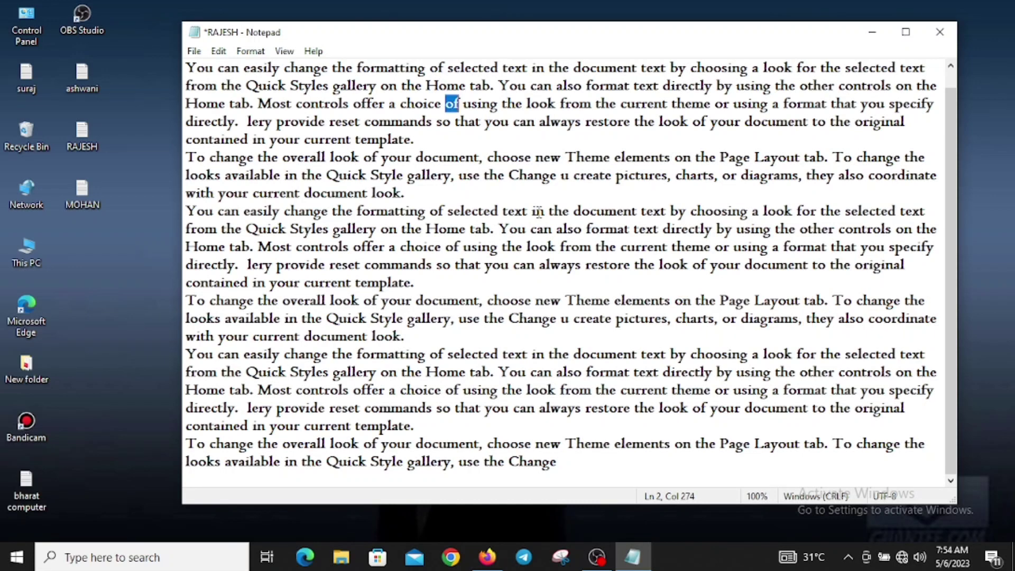
key(F3)
key(F3)
key(F3)
key(F3)
key(F3)
key(F3)
key(F3)
key(F3)
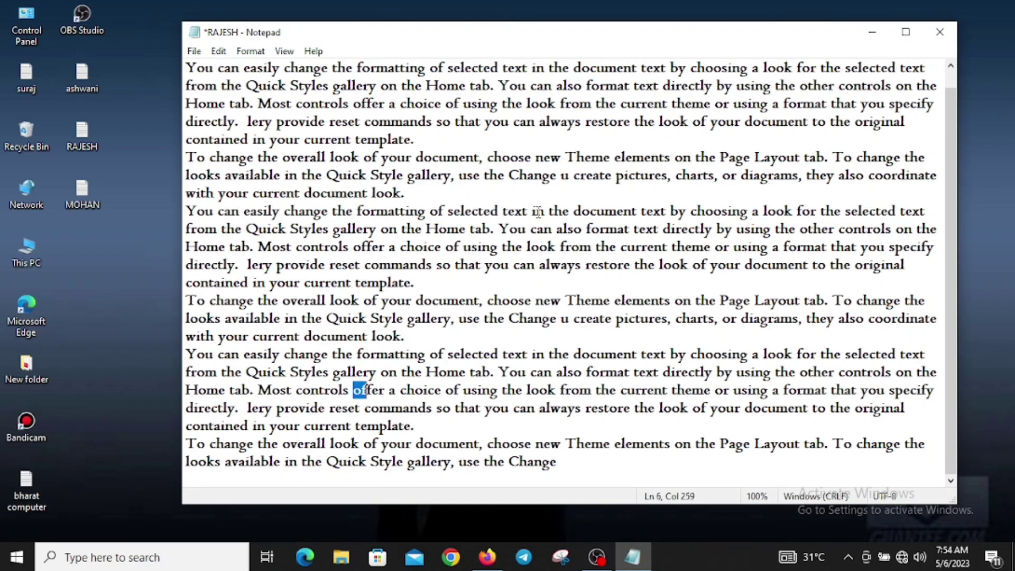
key(F3)
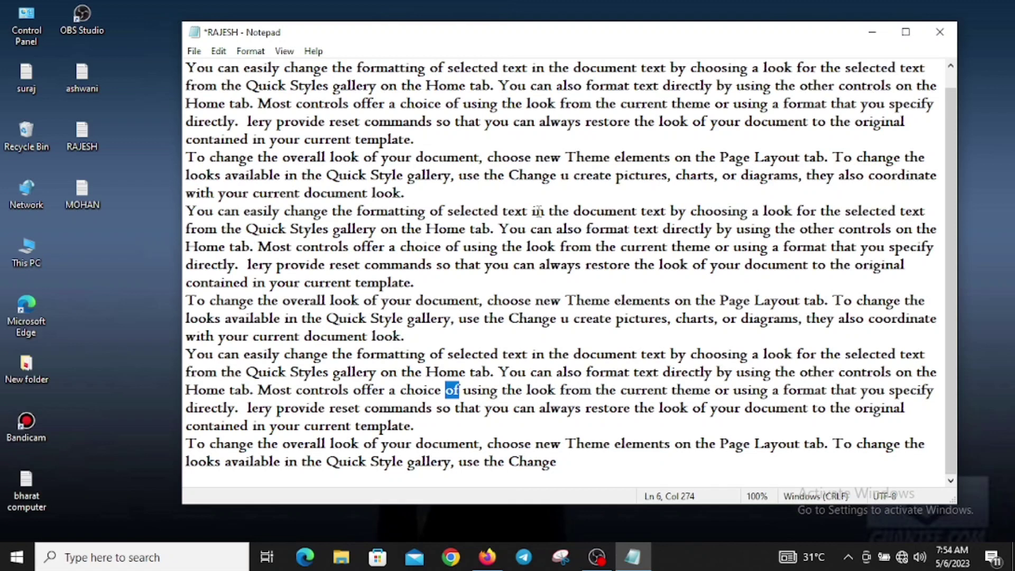
Step: Step back with Find Previous through the "OF" matches to "choice of" in the second paragraph
key(shift+F3)
key(shift+F3)
key(shift+F3)
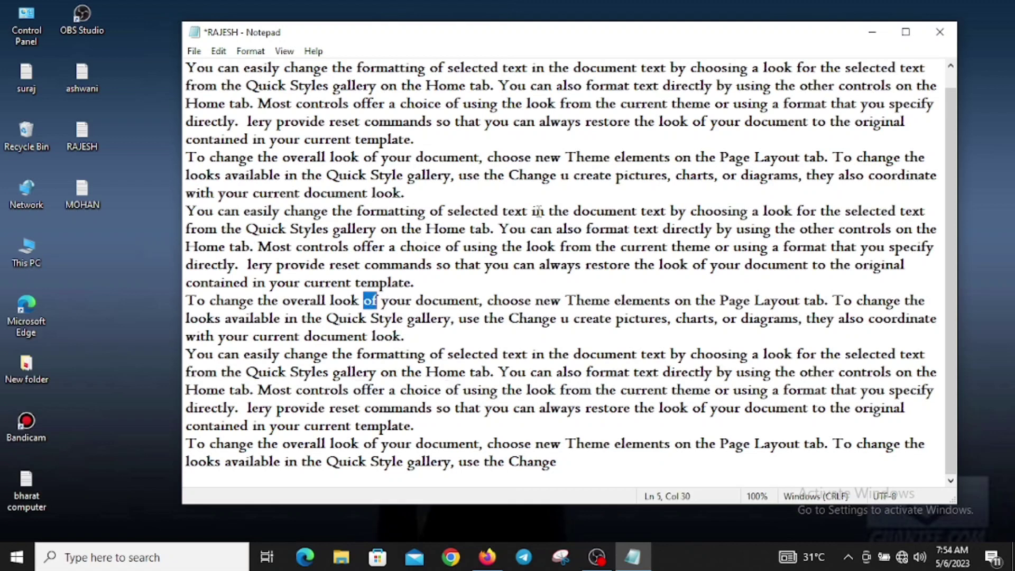
key(shift+F3)
key(shift+F3)
key(shift+F3)
key(shift+F3)
key(shift+F3)
key(shift+F3)
key(shift+F3)
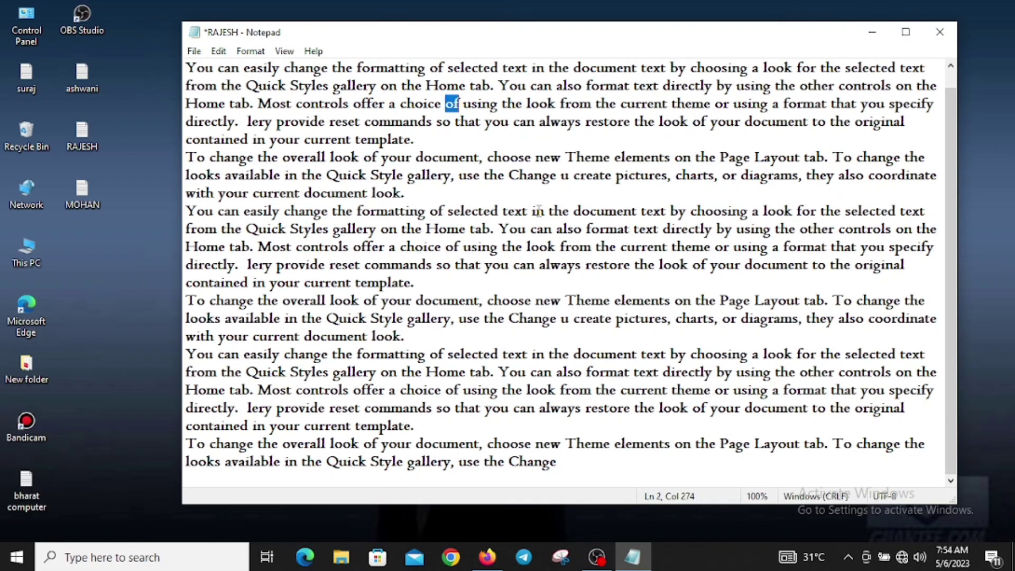
Step: Replace all occurrences of "OF" with "TO" in the document and close the Replace dialog
click(218, 51)
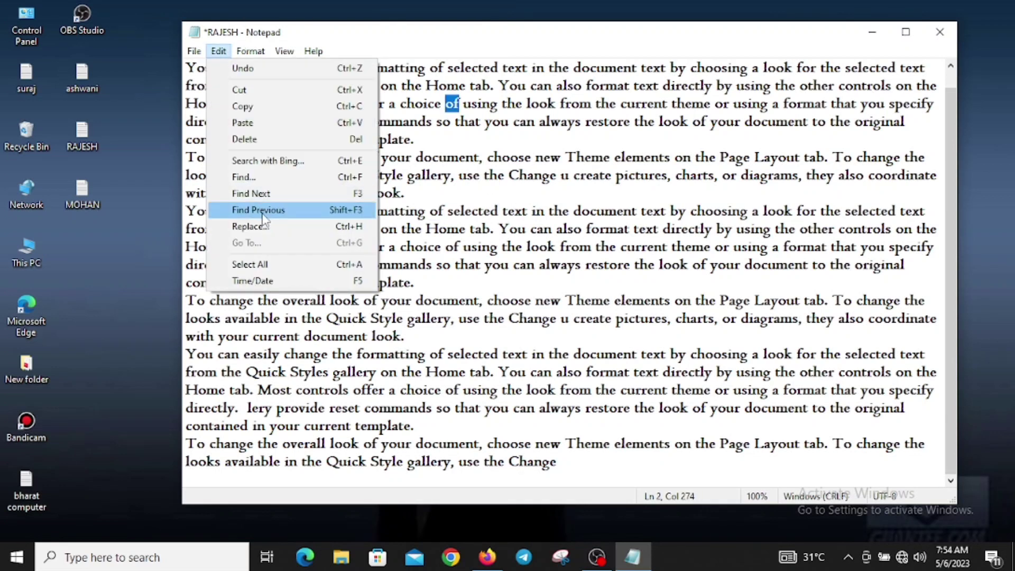
click(544, 235)
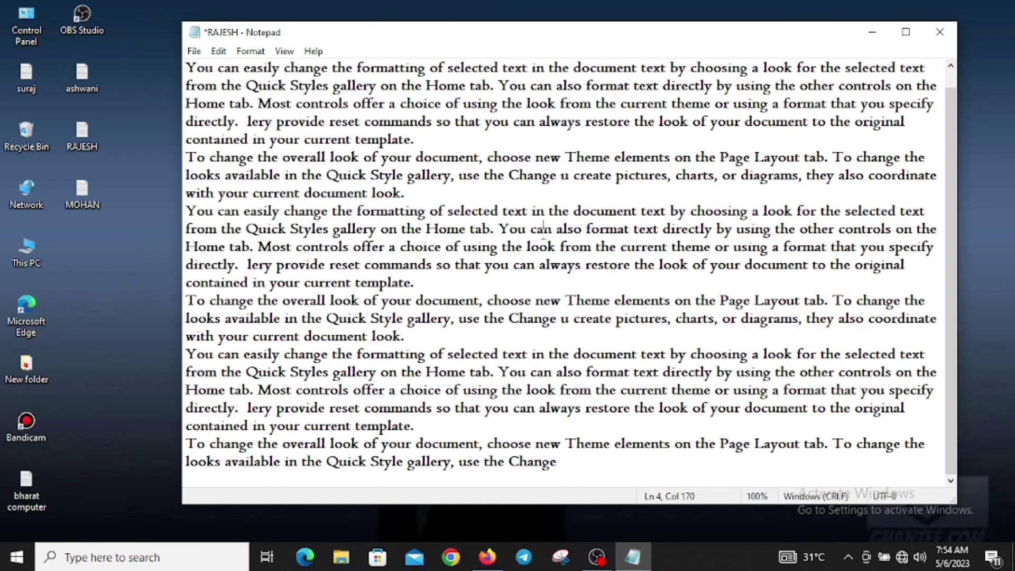
key(ctrl+h)
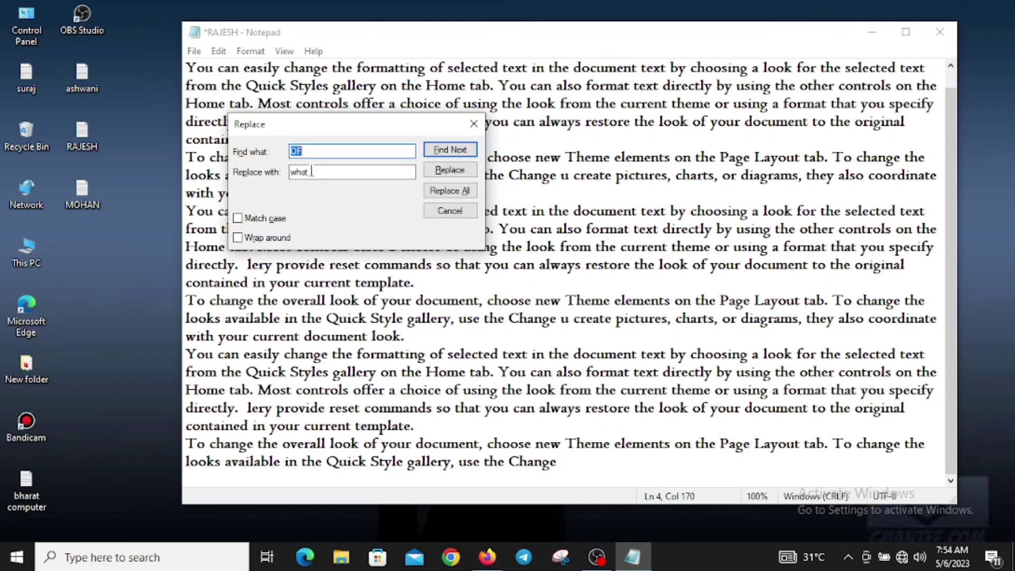
drag(311, 172, 236, 173)
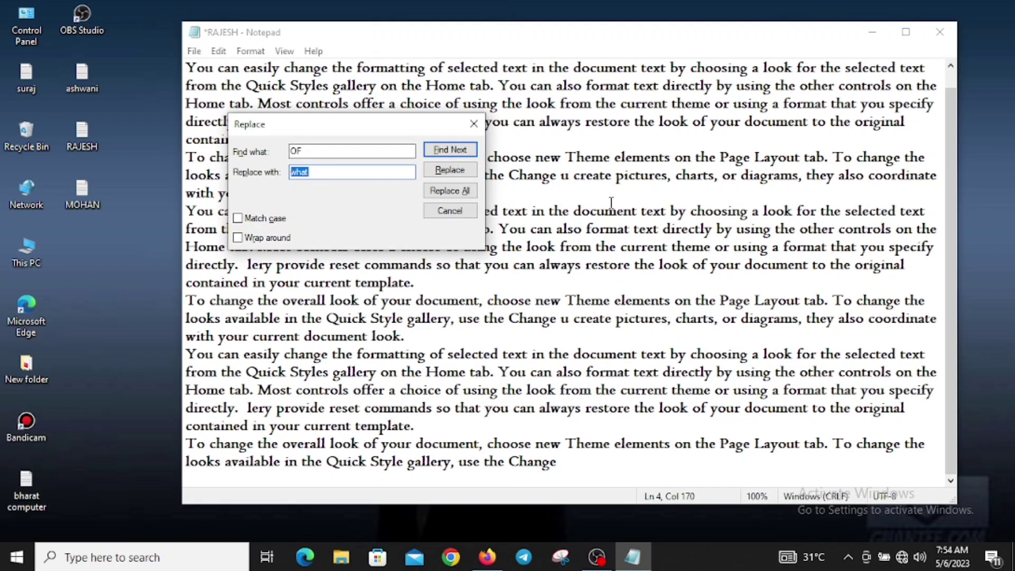
text(TO)
key(Tab)
key(Tab)
key(Tab)
key(Tab)
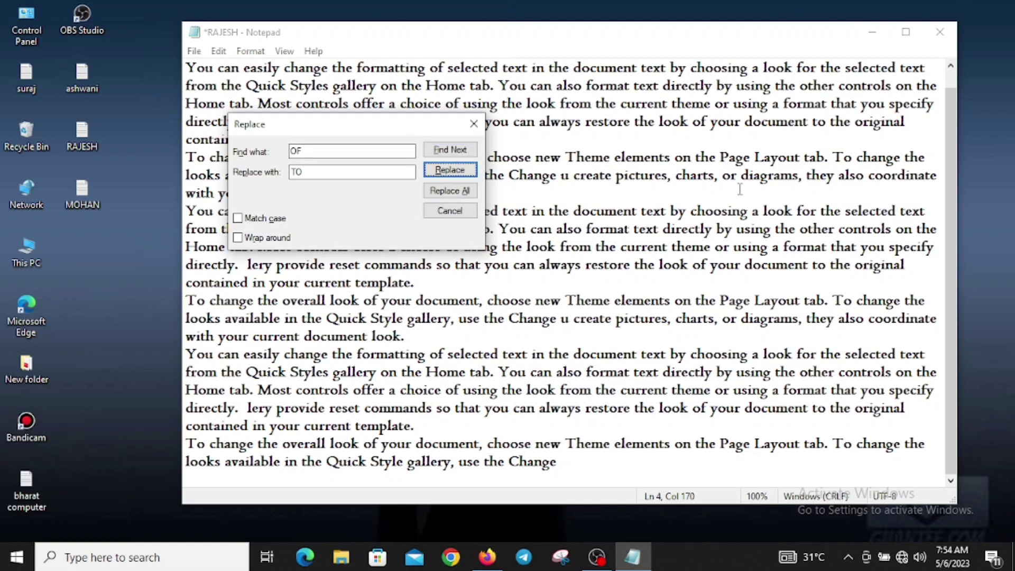
key(Tab)
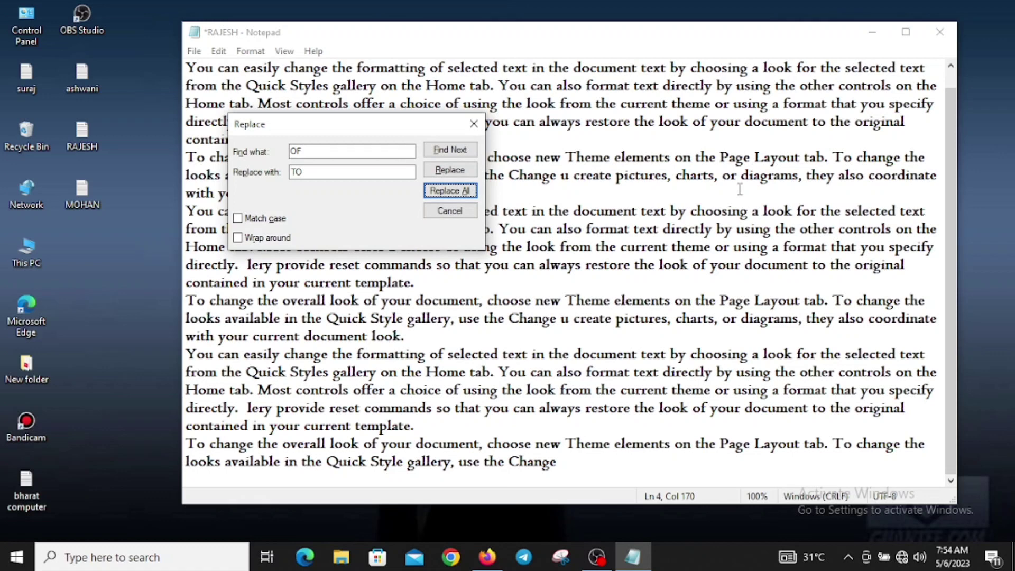
key(Return)
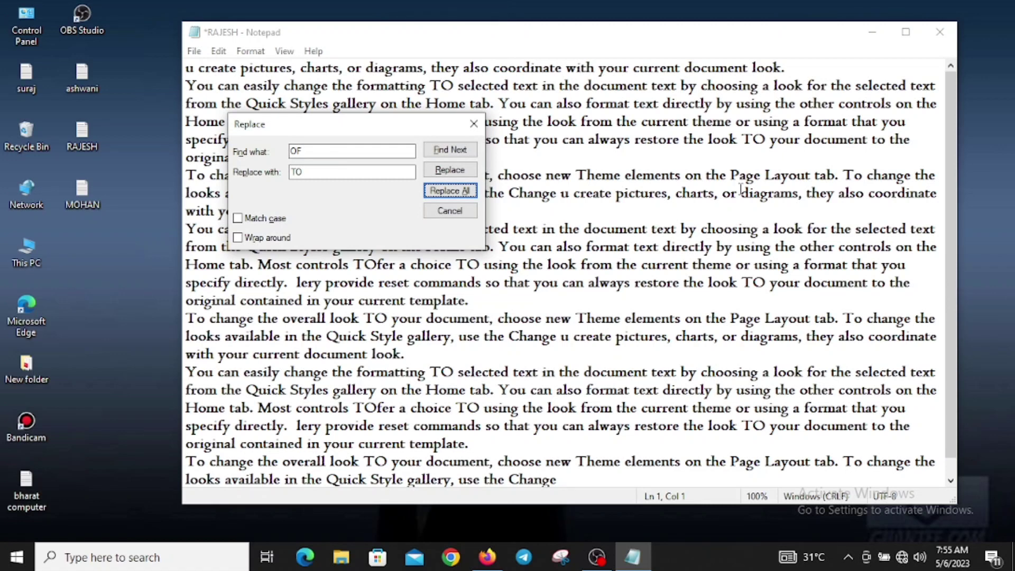
key(Escape)
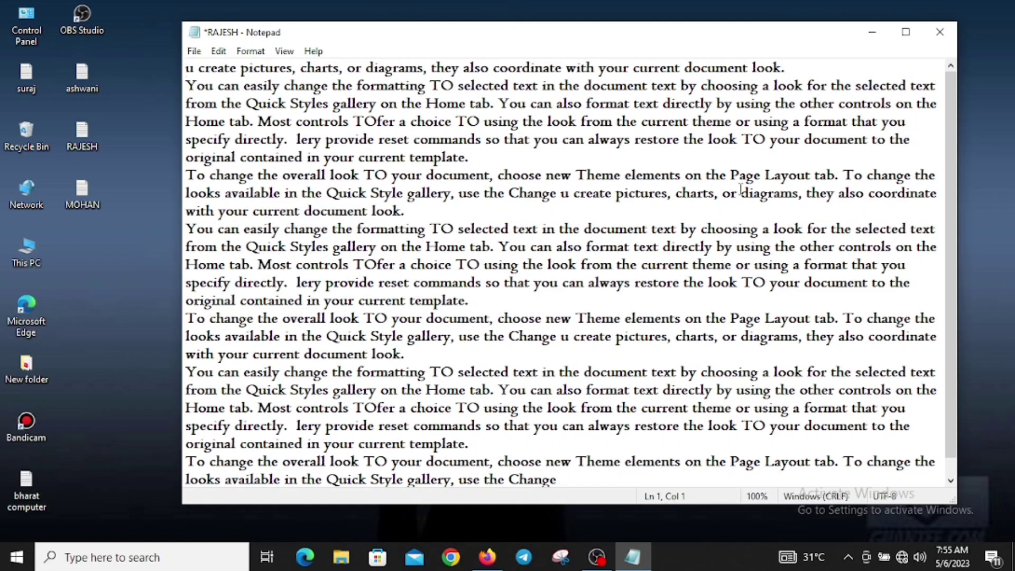
Step: Check whether Go To is available among the editing commands, and turn off Word Wrap
key(alt+e)
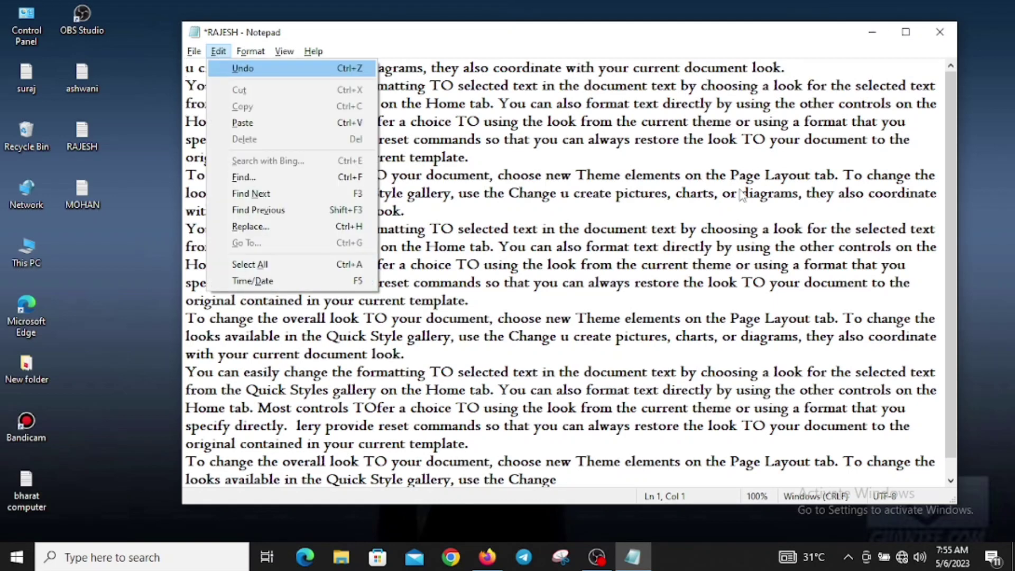
key(Escape)
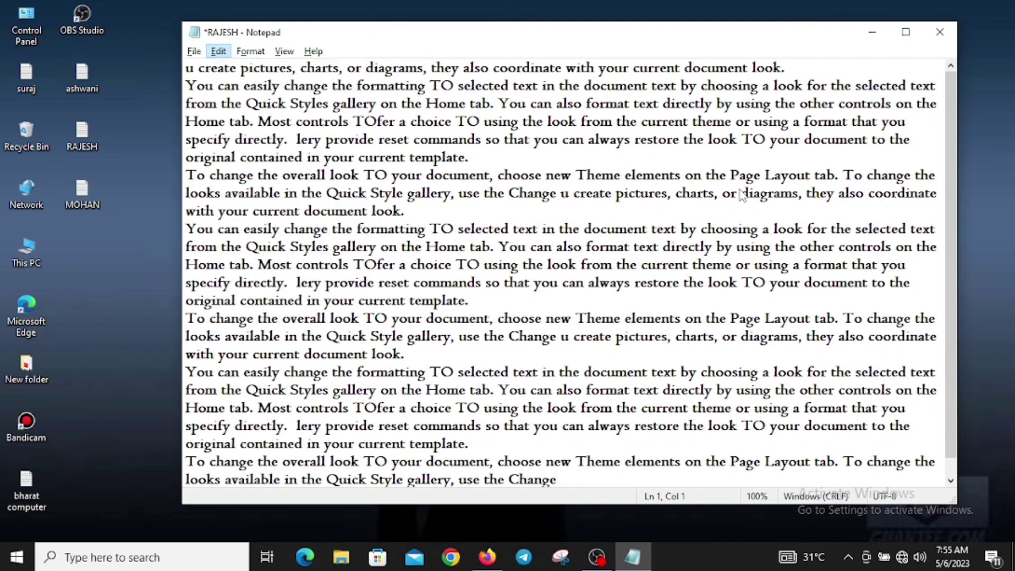
click(250, 51)
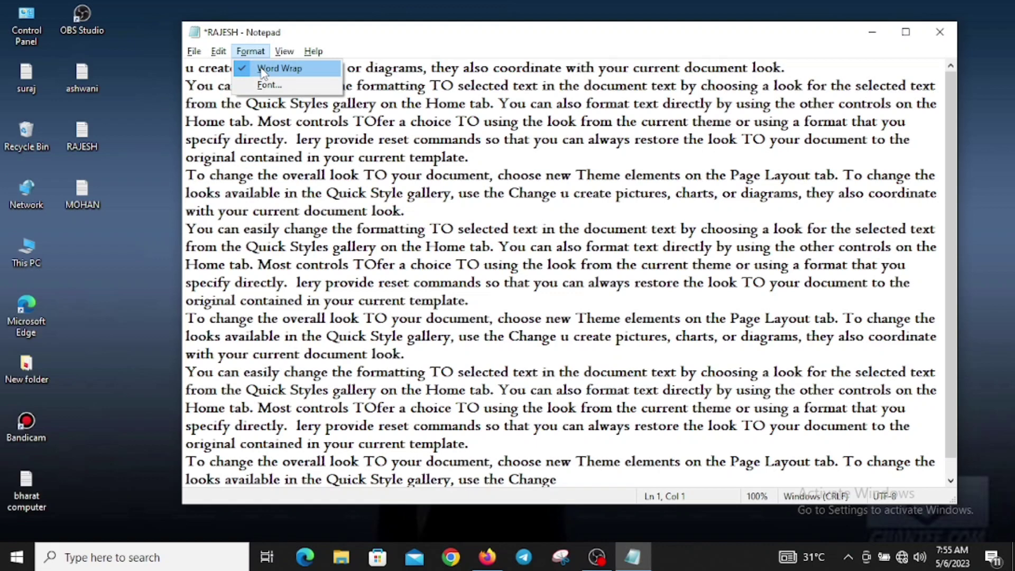
click(263, 70)
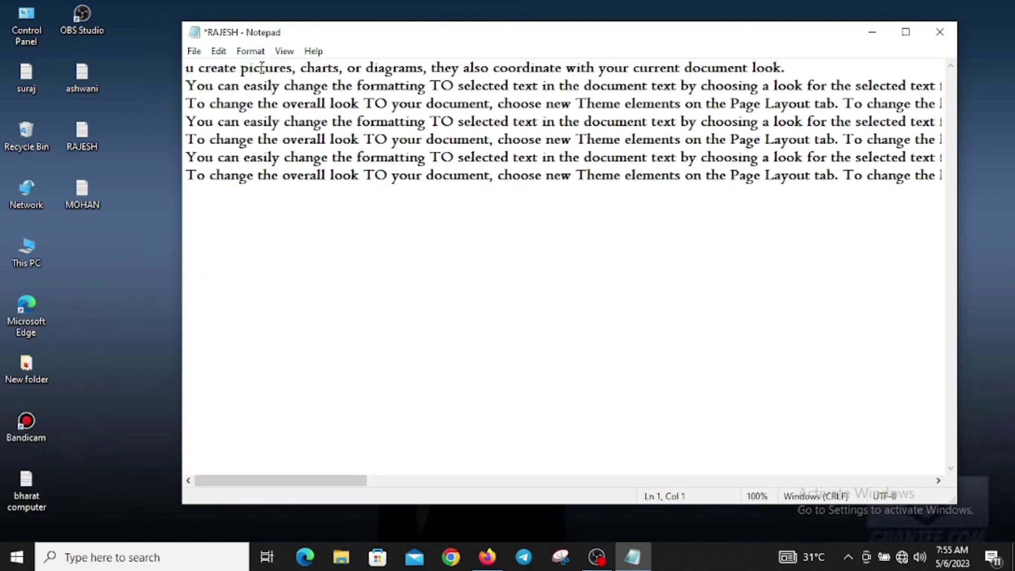
Step: Copy the entire document text and paste it five times, starting over the selected text
key(ctrl+a)
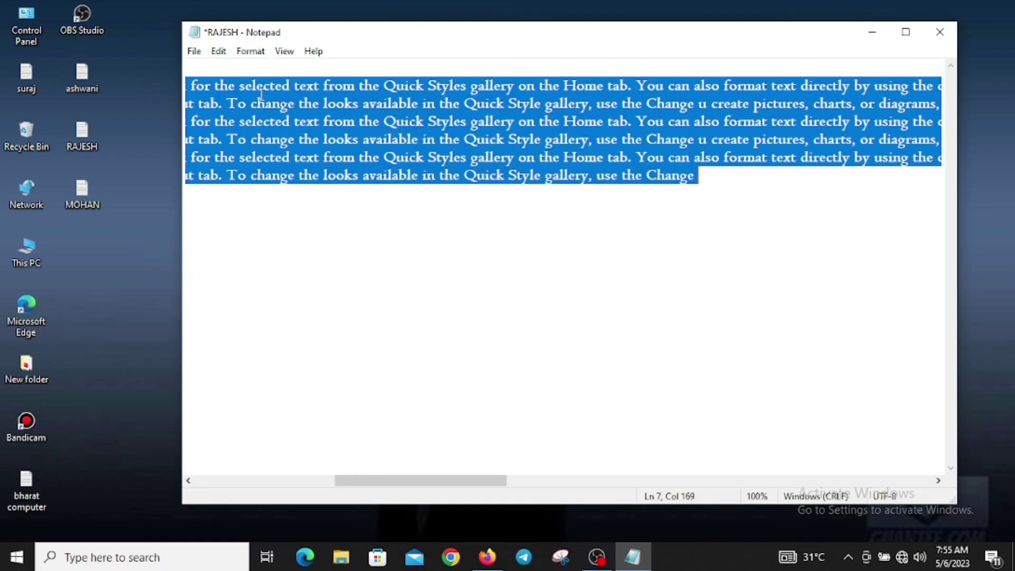
key(ctrl+c)
key(ctrl+v)
key(ctrl+v)
key(ctrl+v)
key(ctrl+v)
key(ctrl+v)
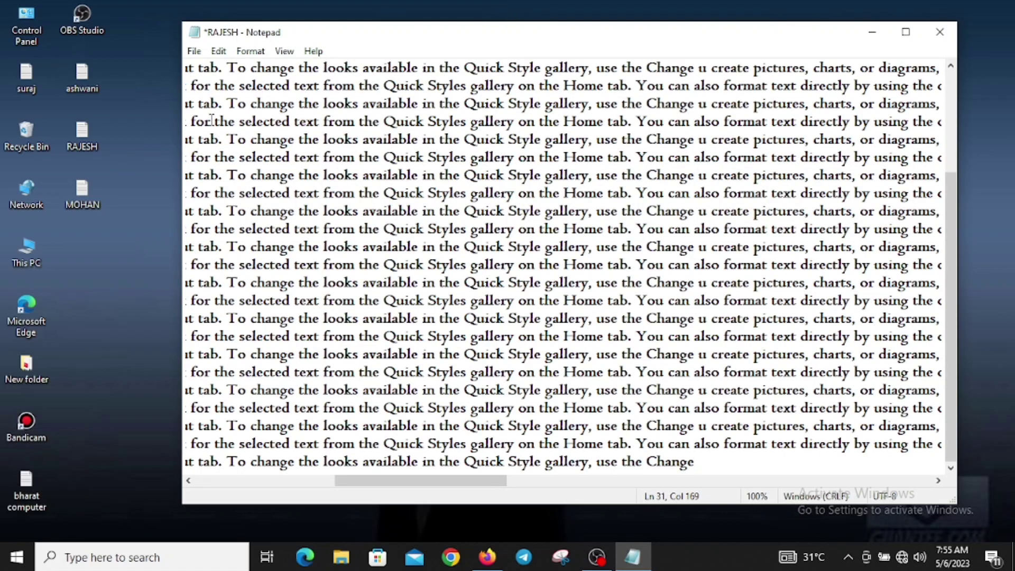
Step: Move the cursor to line 15 of the document with Go To
click(190, 86)
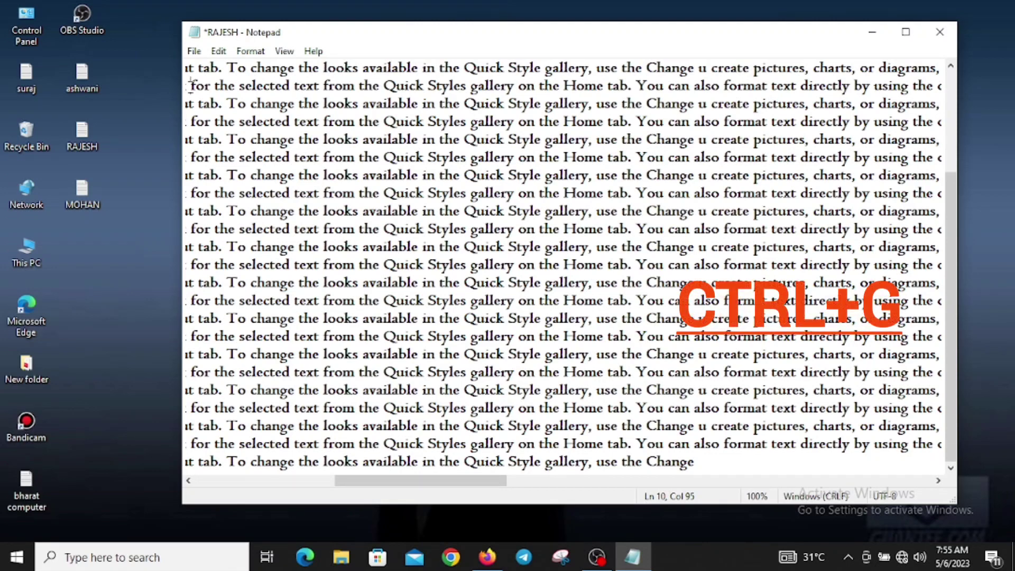
key(ctrl+g)
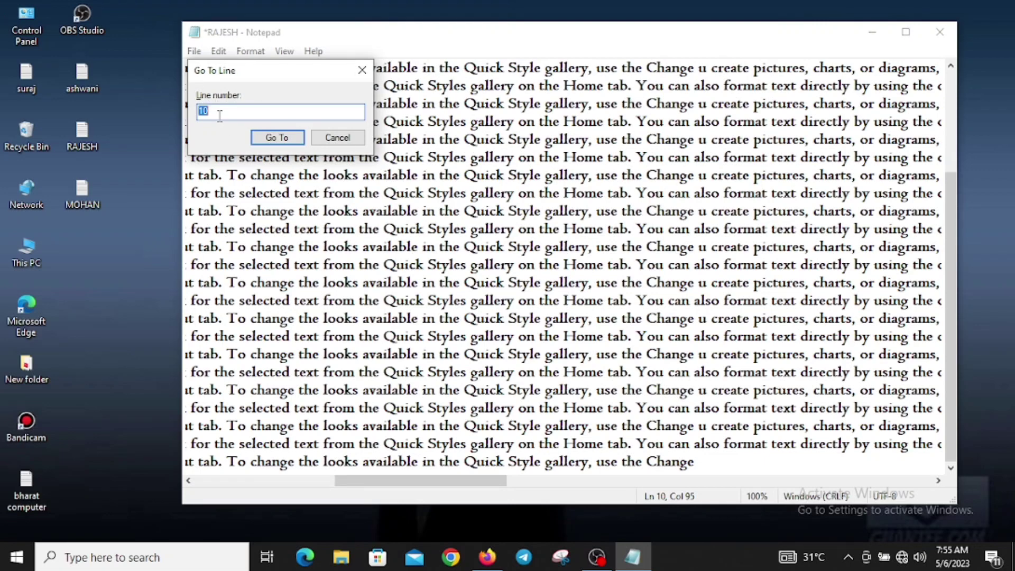
key(BackSpace)
text(15)
key(Return)
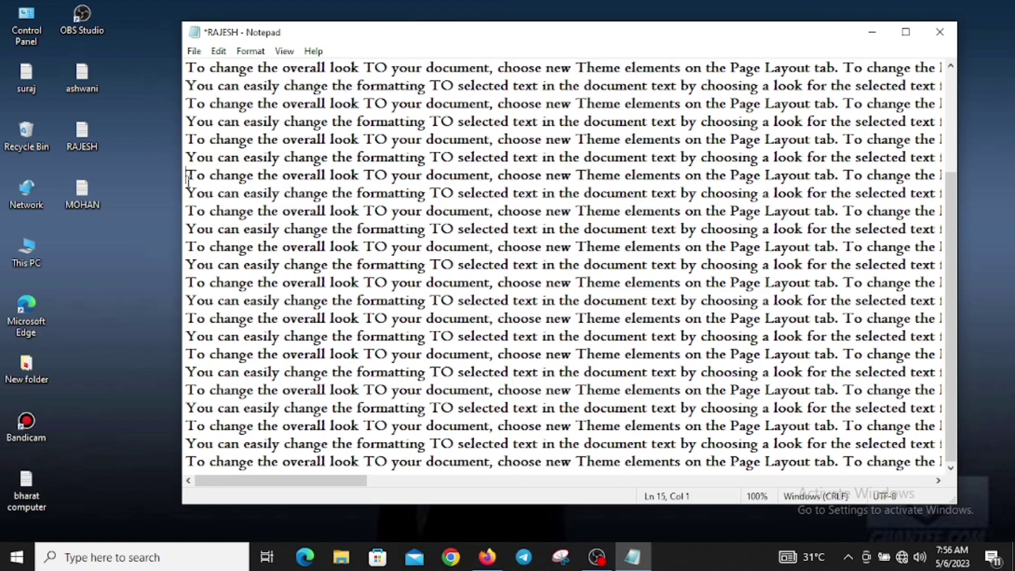
Step: Review the remaining editing commands and select all the text in the document
click(218, 51)
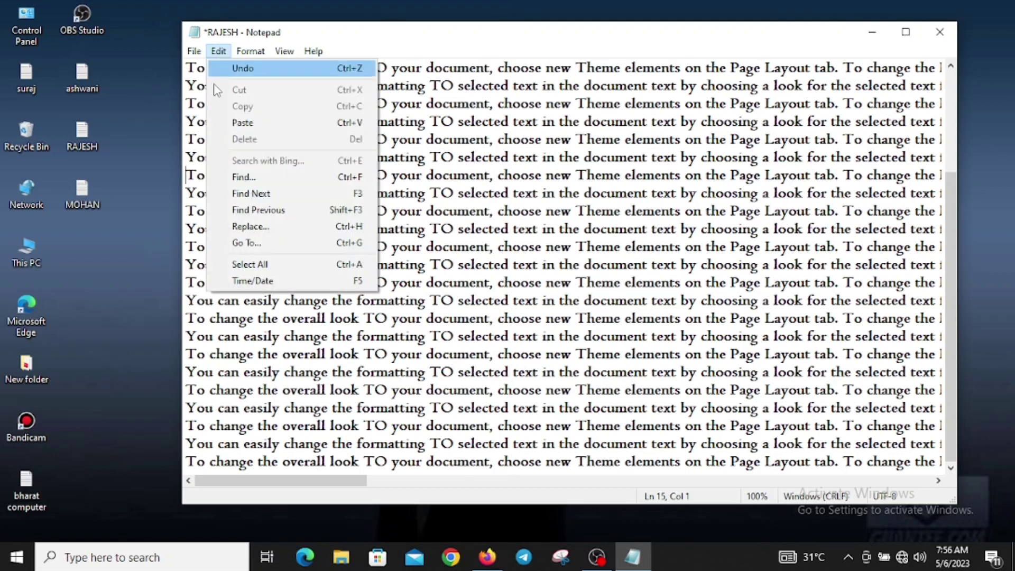
click(476, 231)
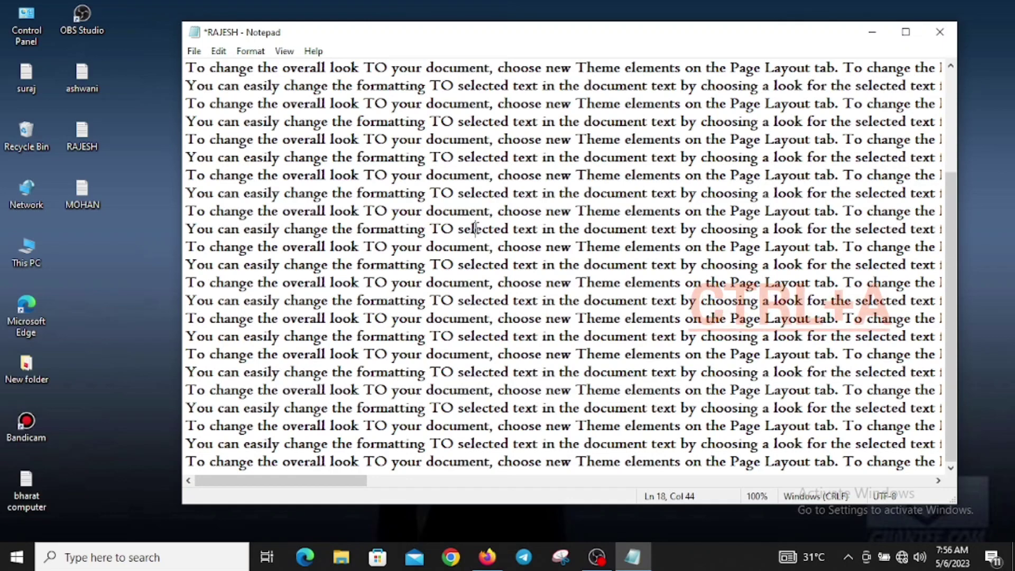
key(ctrl+a)
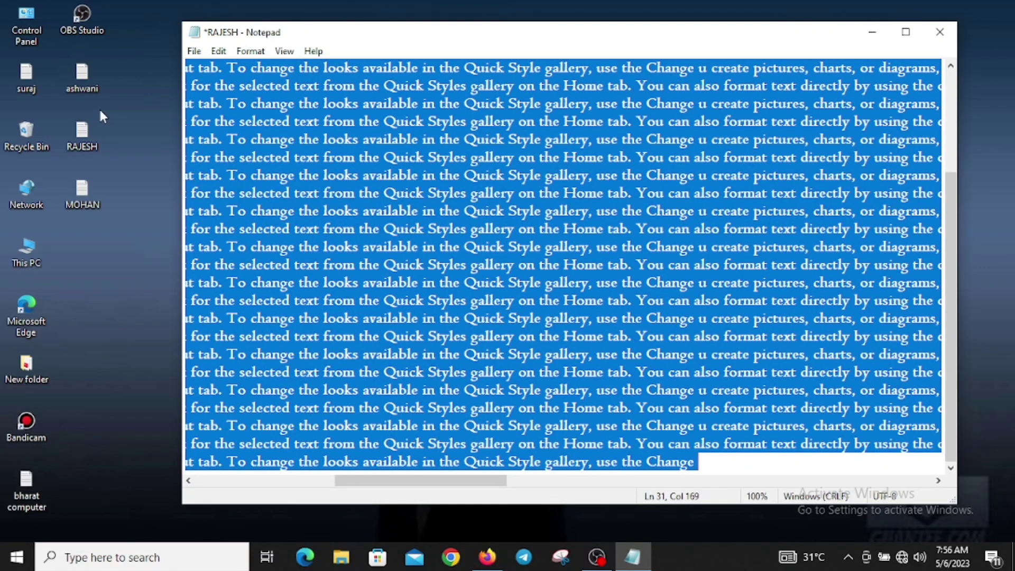
Step: Insert three line breaks after a sentence ending in "Page Layout tab." mid-document and add the current time and date on the middle blank line
click(301, 192)
click(218, 52)
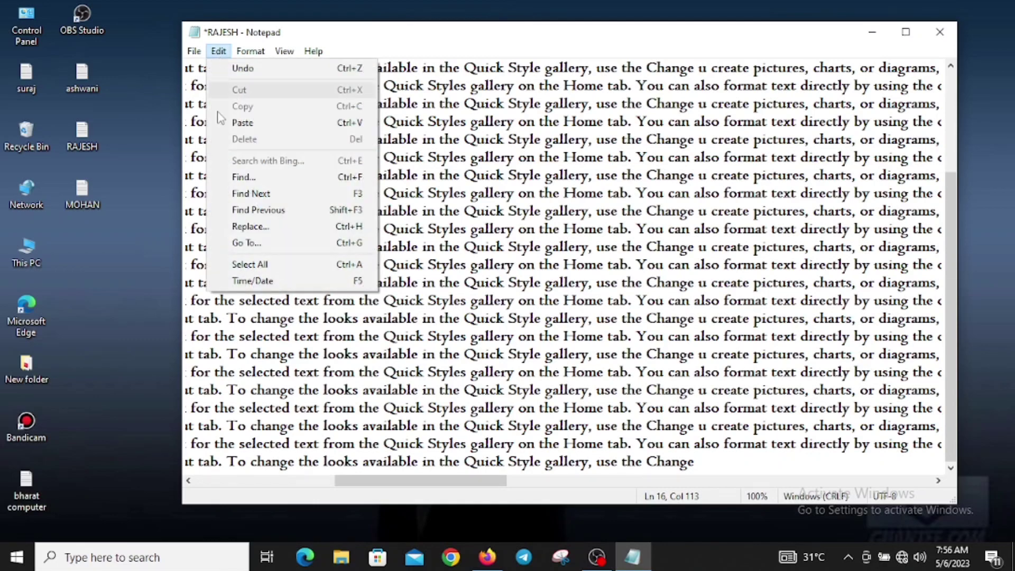
click(536, 266)
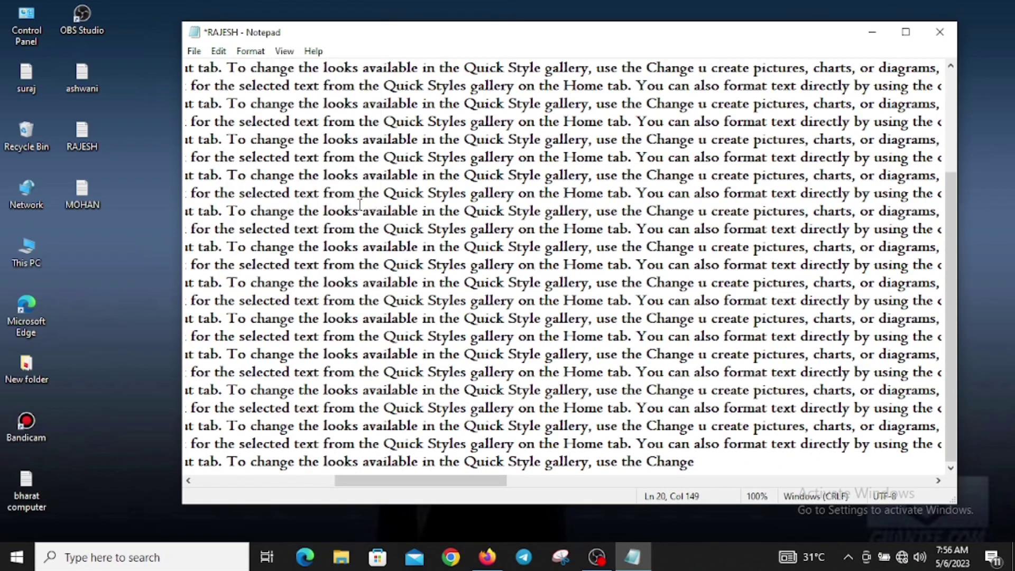
drag(359, 204, 354, 201)
click(246, 185)
click(230, 172)
key(Return)
key(Return)
key(Return)
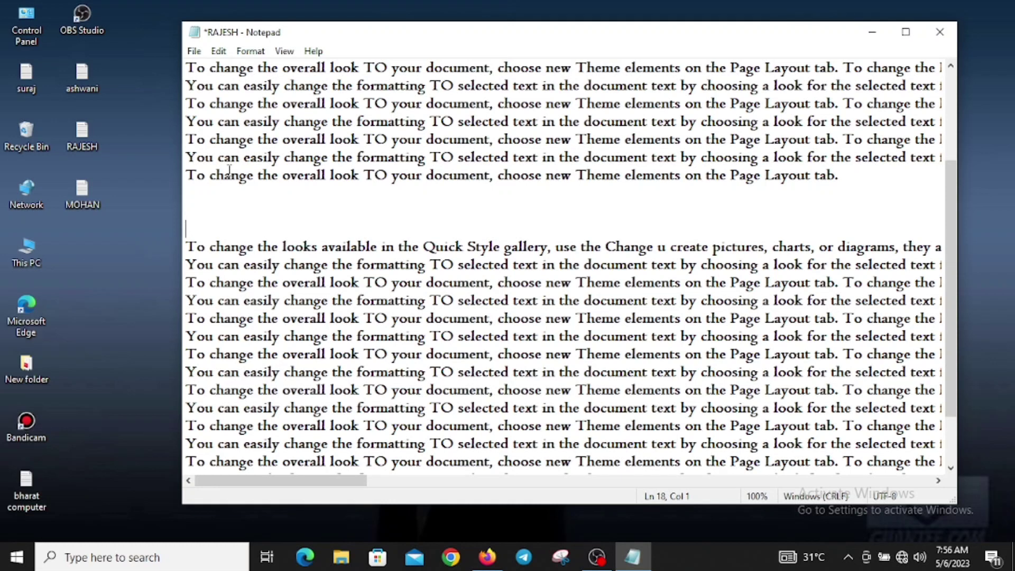
key(Up)
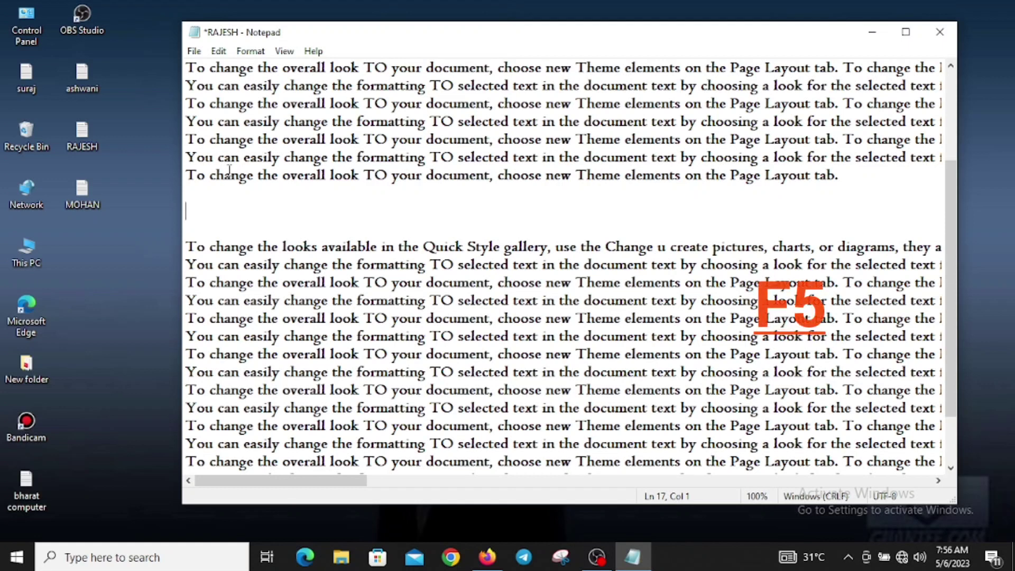
key(F5)
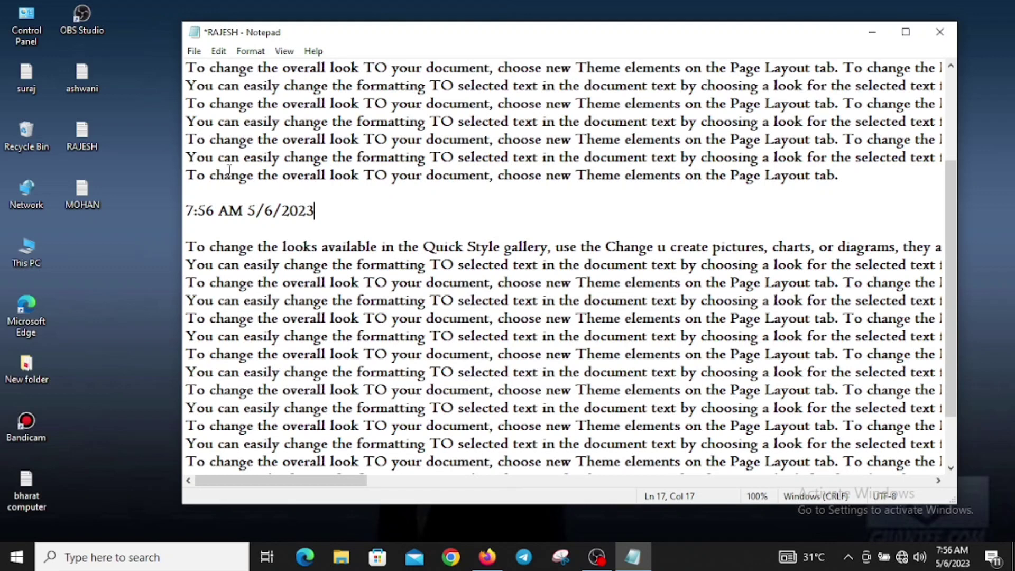
Step: Review the File, Edit and Format commands and turn on Word Wrap for the document
click(290, 122)
click(249, 53)
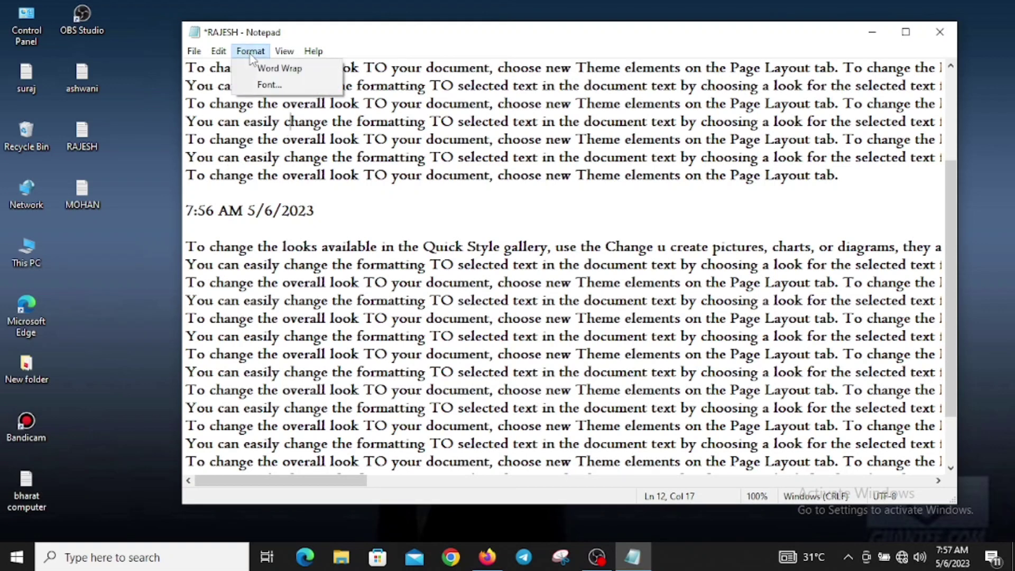
click(291, 162)
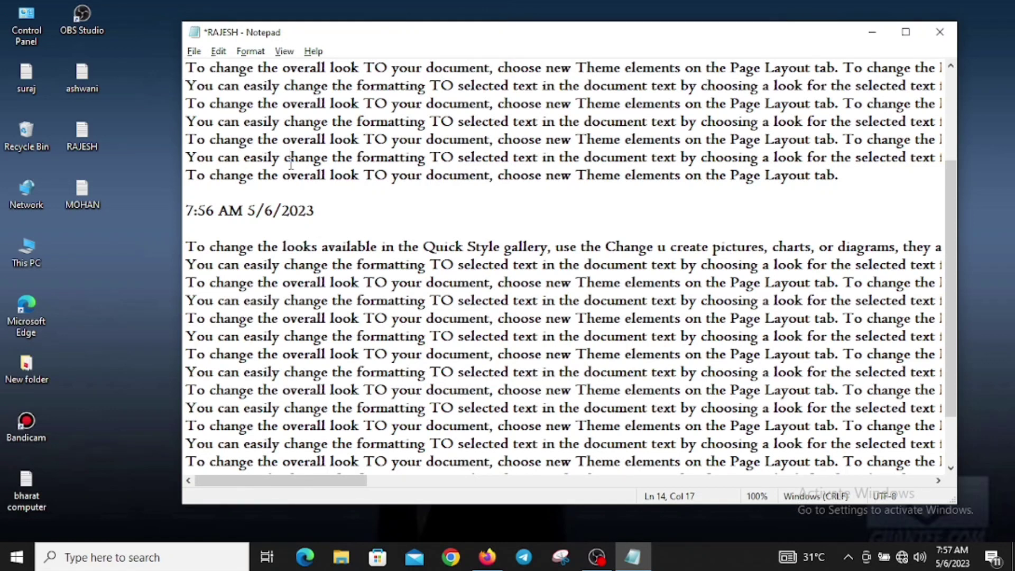
key(alt+f)
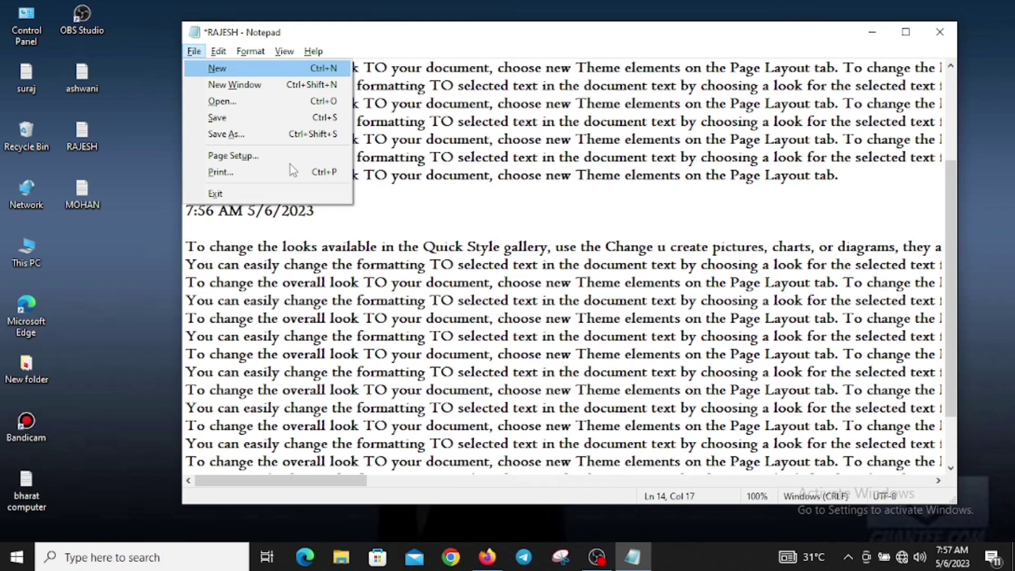
key(Right)
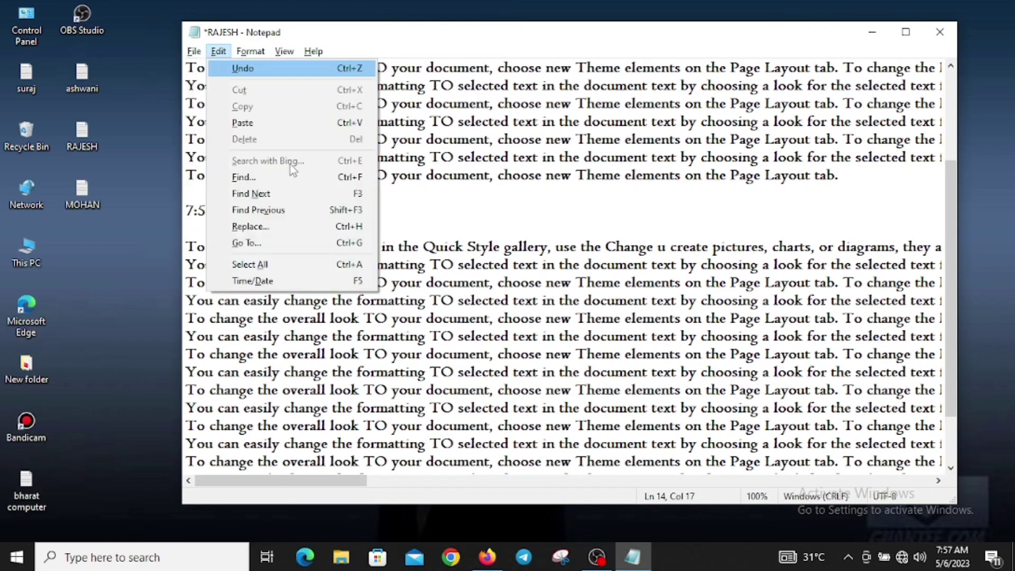
key(Right)
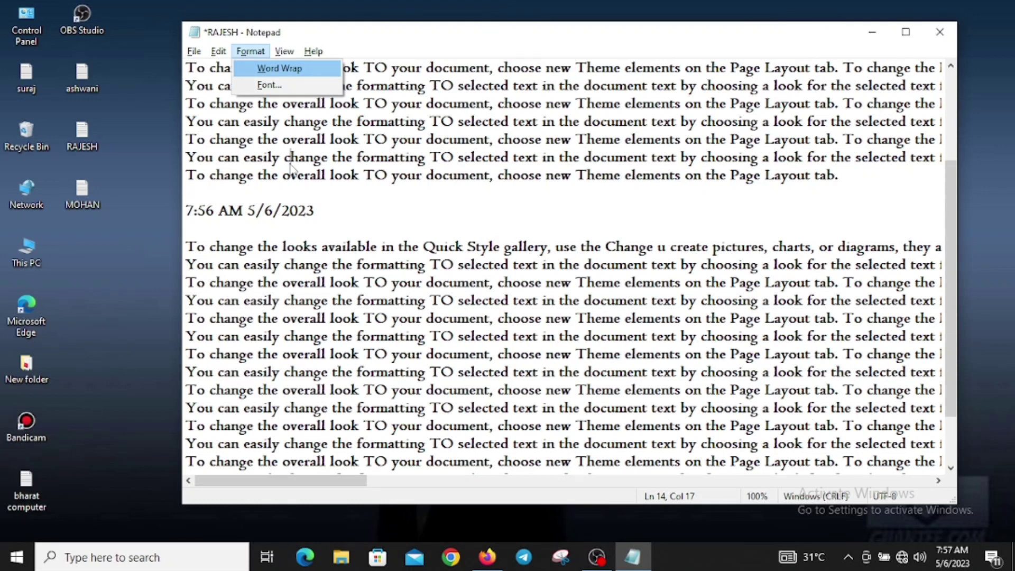
key(Return)
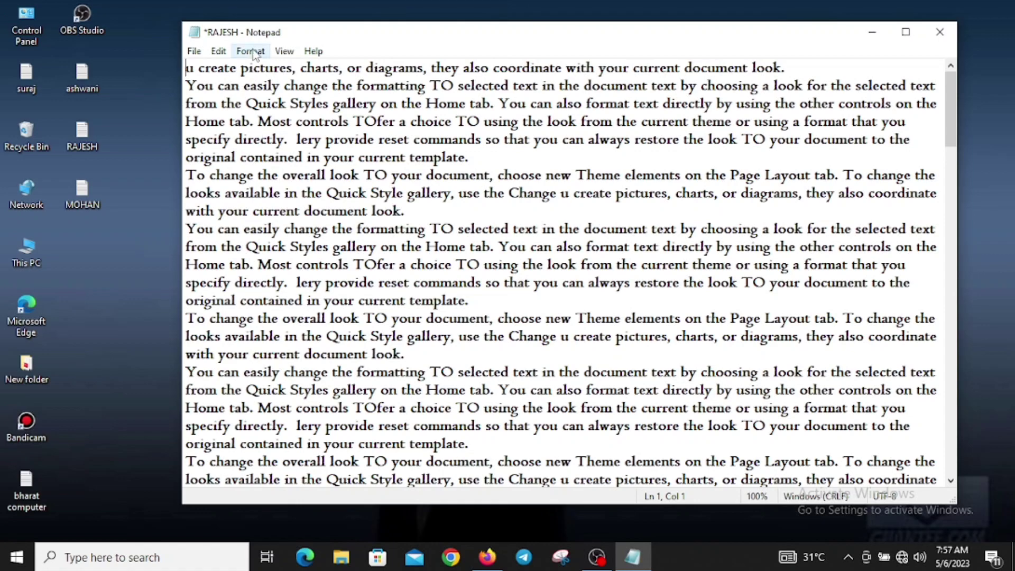
Step: Turn off Word Wrap and inspect the unwrapped lines from their beginning to their end
key(alt+e)
key(Right)
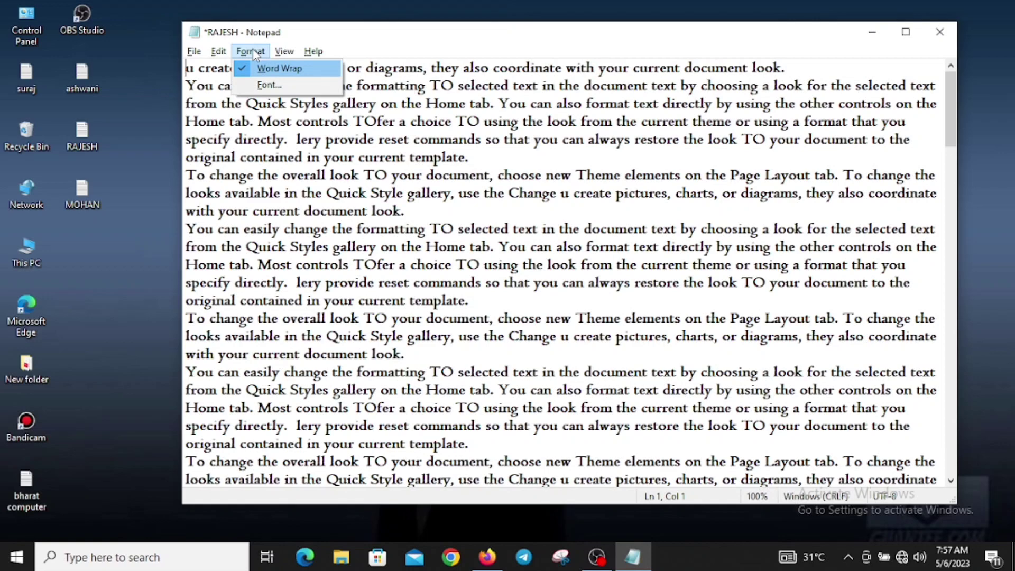
key(Return)
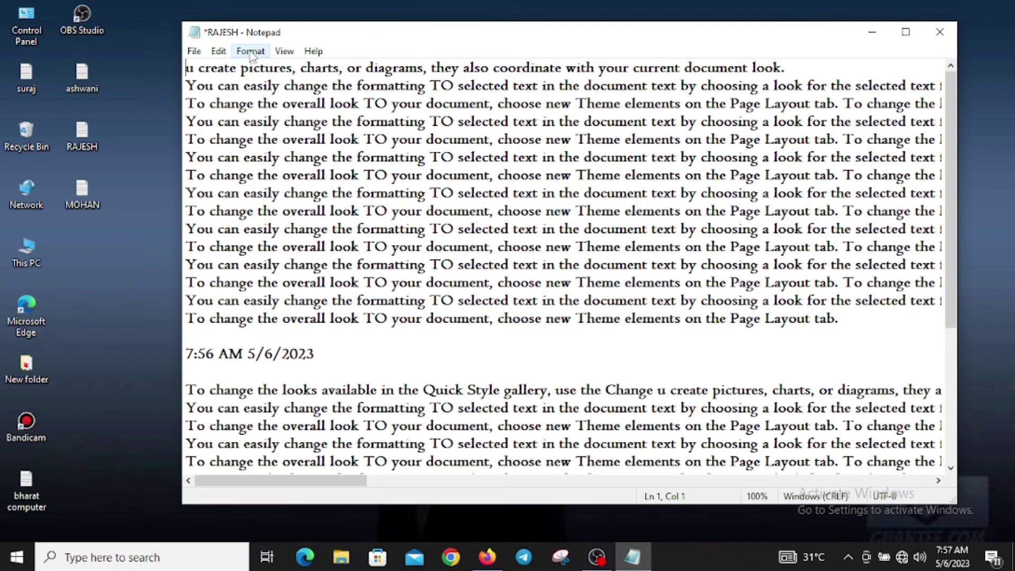
drag(285, 482, 906, 500)
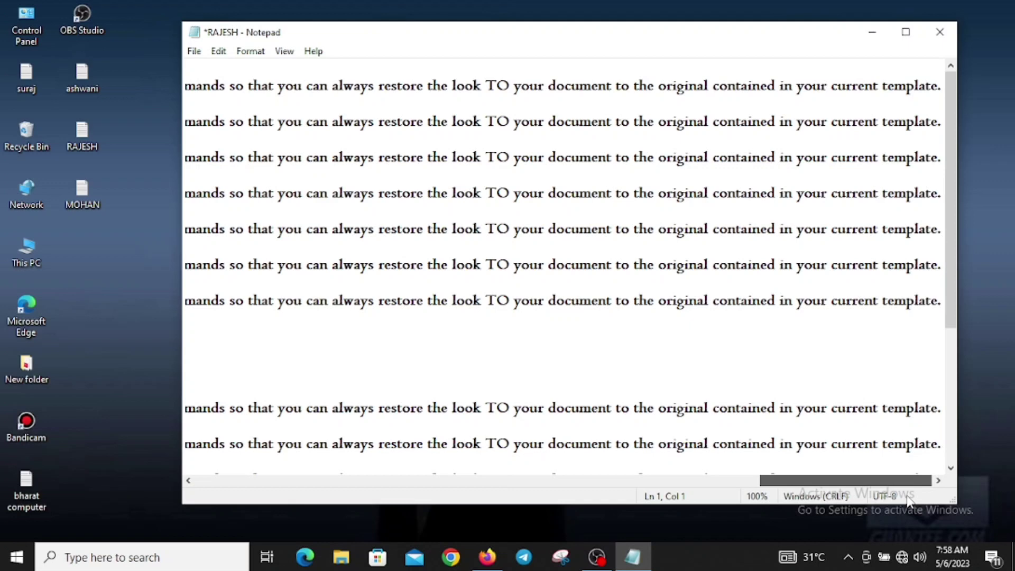
drag(908, 499, 239, 528)
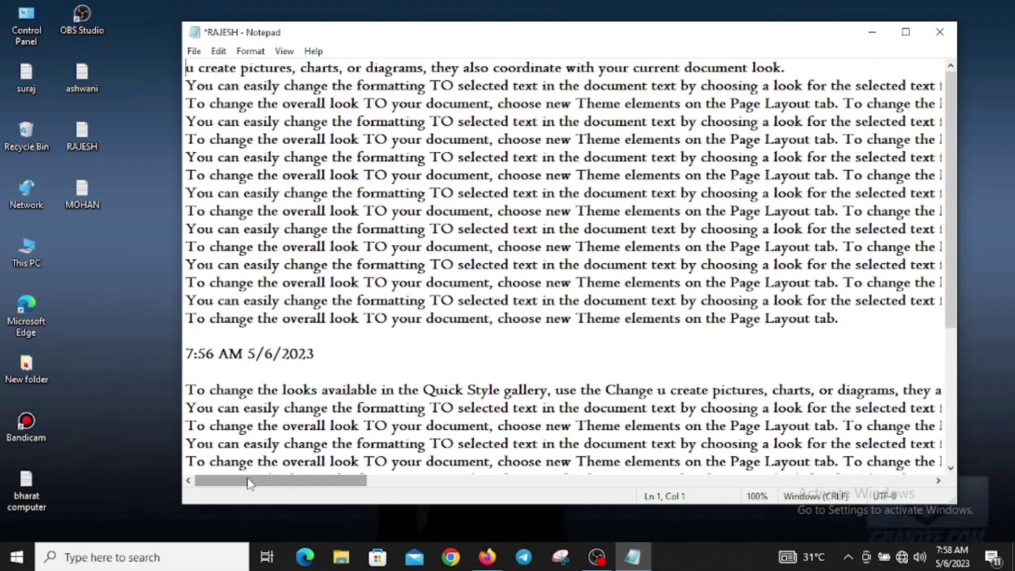
drag(250, 483, 874, 465)
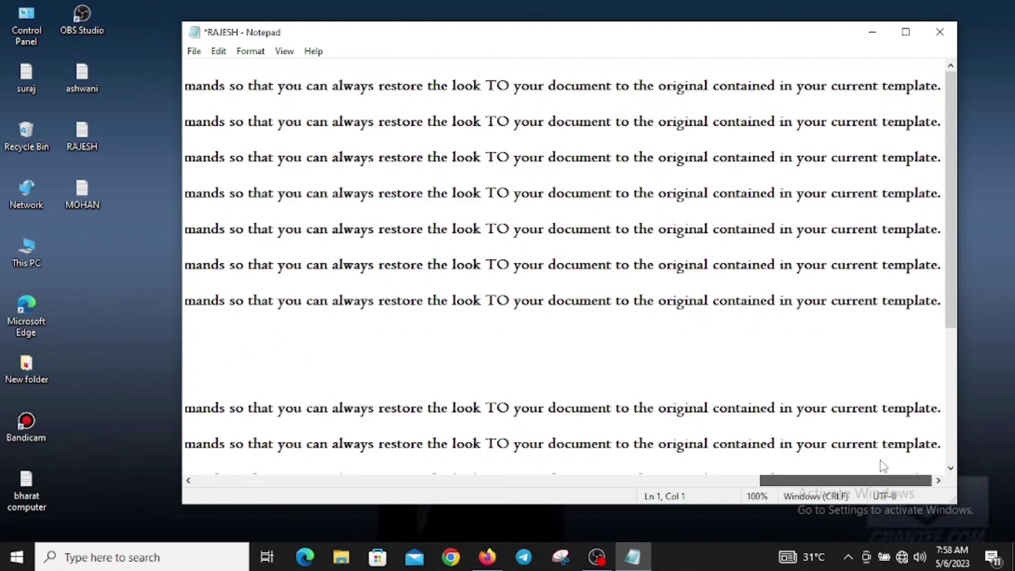
drag(882, 466, 802, 486)
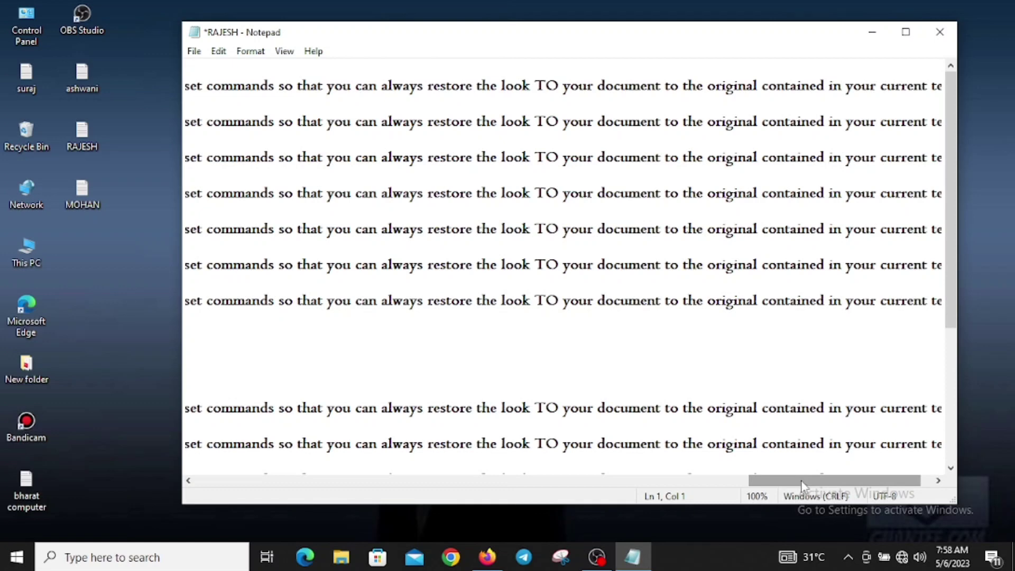
drag(802, 486, 630, 487)
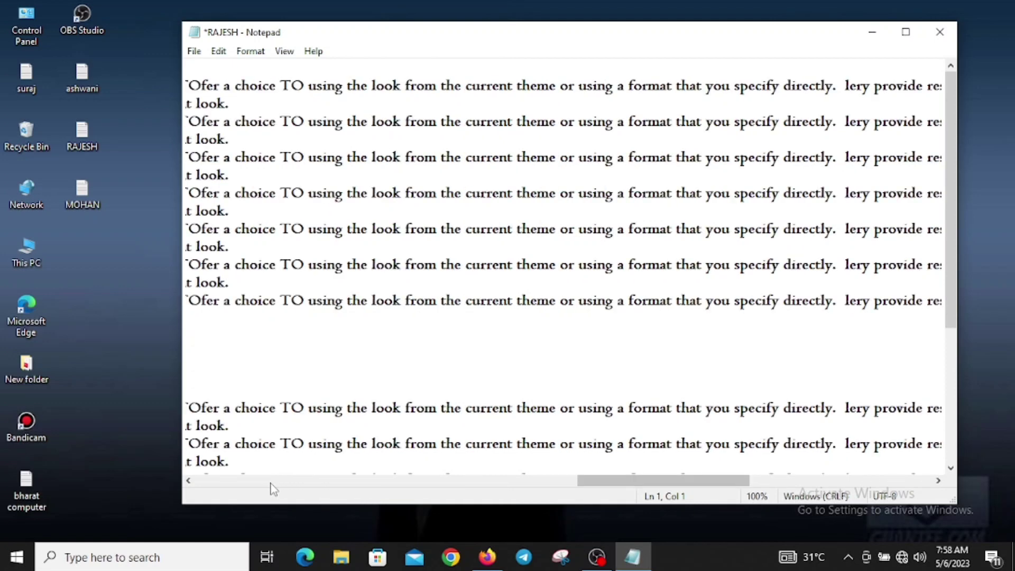
click(271, 482)
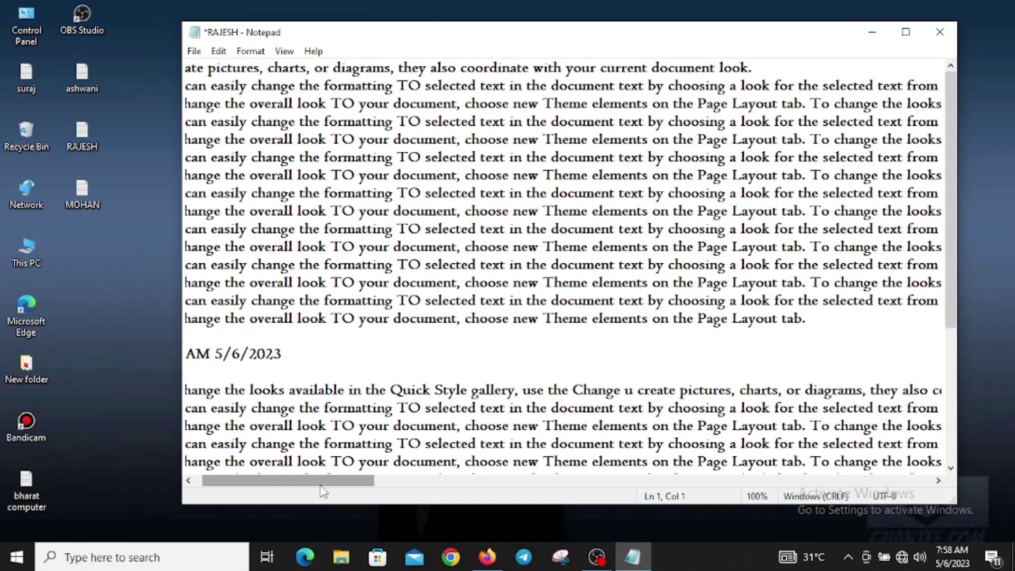
Step: Open the font settings and choose Century as the document's font
key(alt+e)
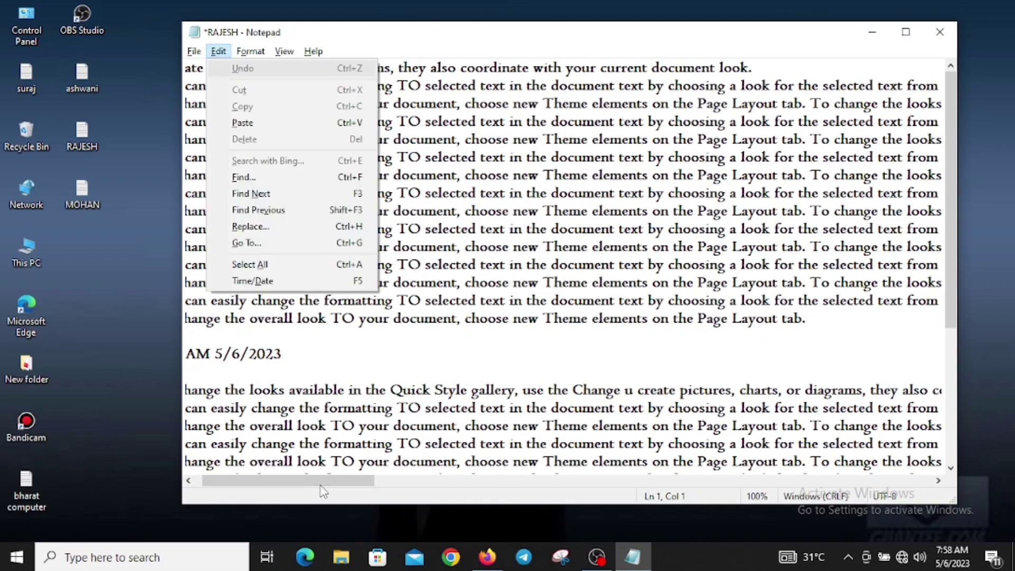
key(Right)
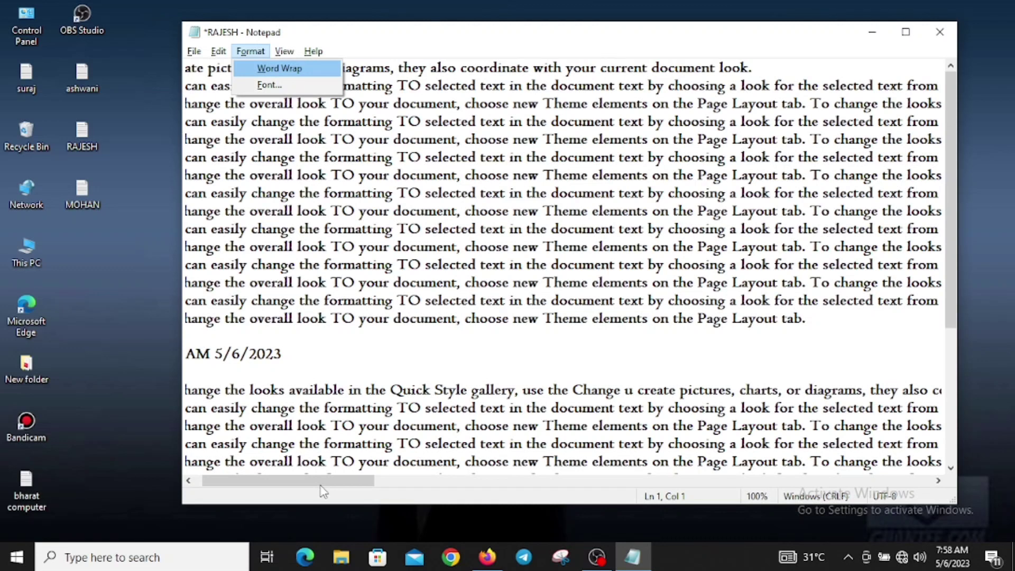
key(Down)
key(Return)
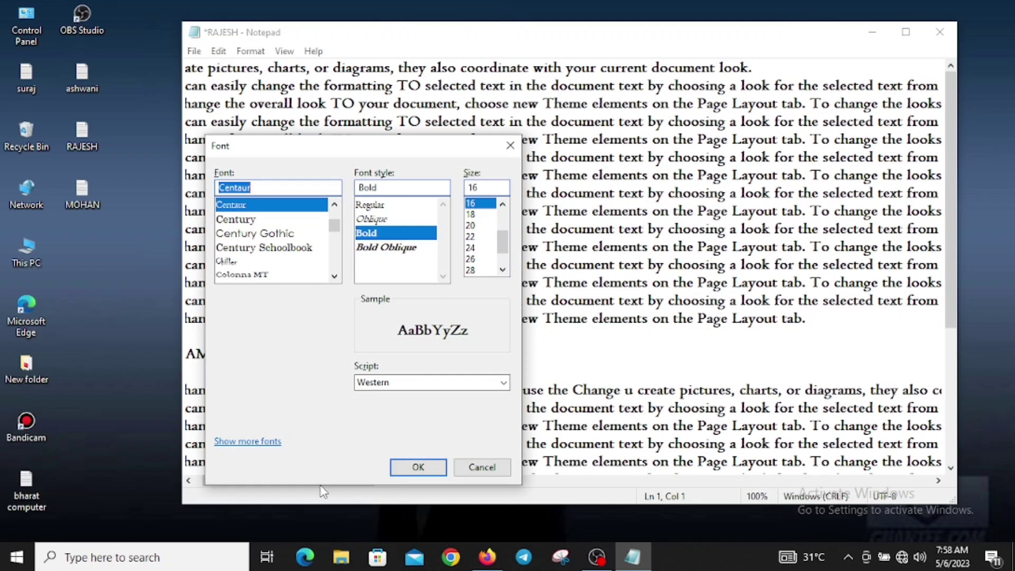
key(Down)
key(Down)
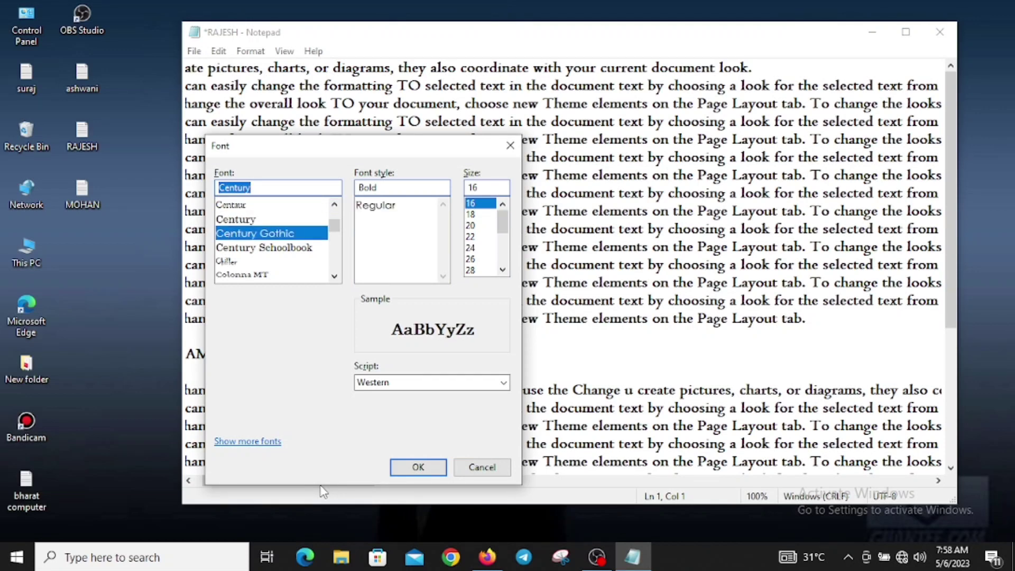
key(Up)
key(Up)
key(Up)
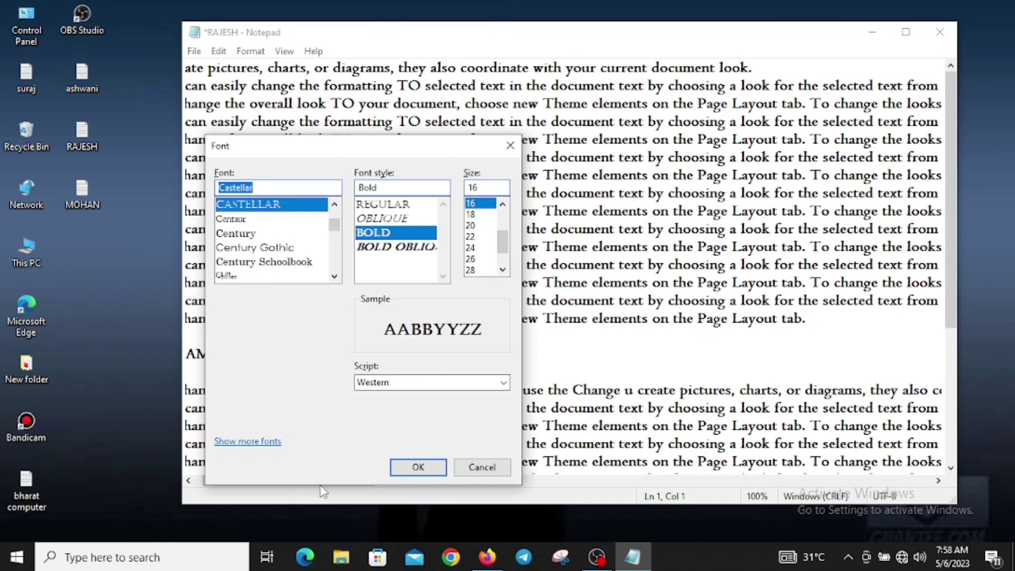
key(Down)
key(Down)
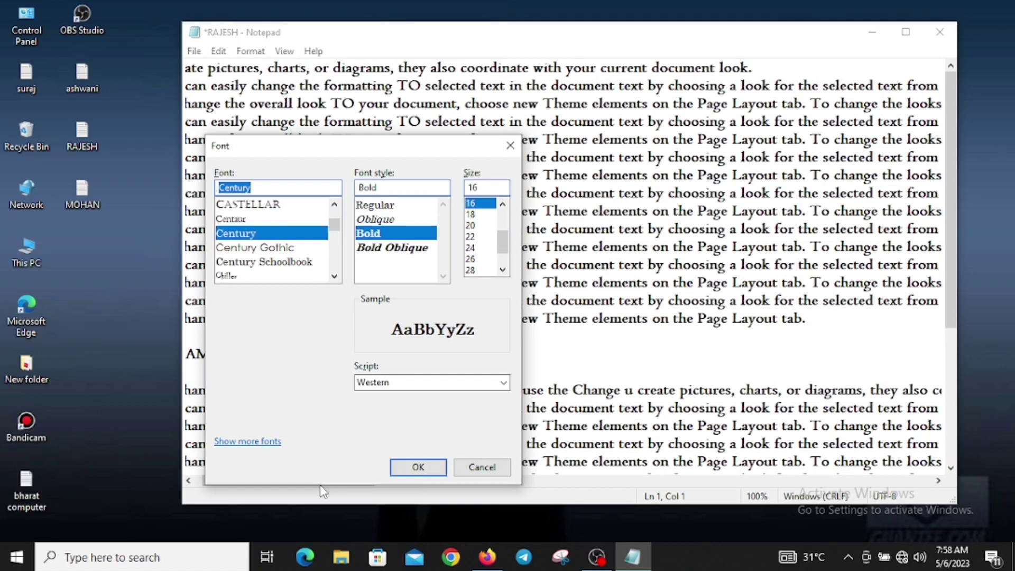
Step: Set the font style to Regular and the size to 18, and apply the font settings
key(Tab)
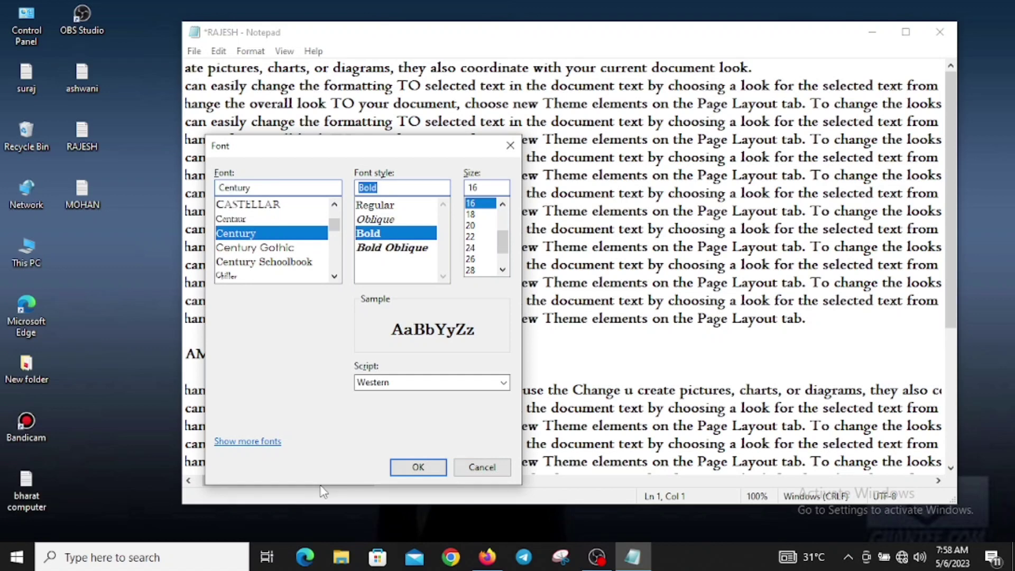
key(Up)
key(Up)
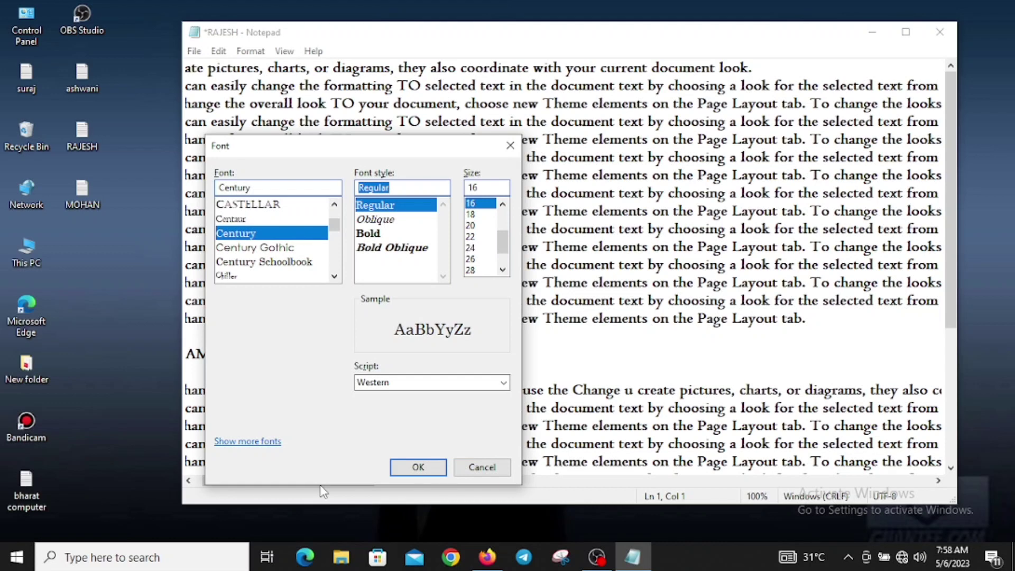
key(Tab)
key(Down)
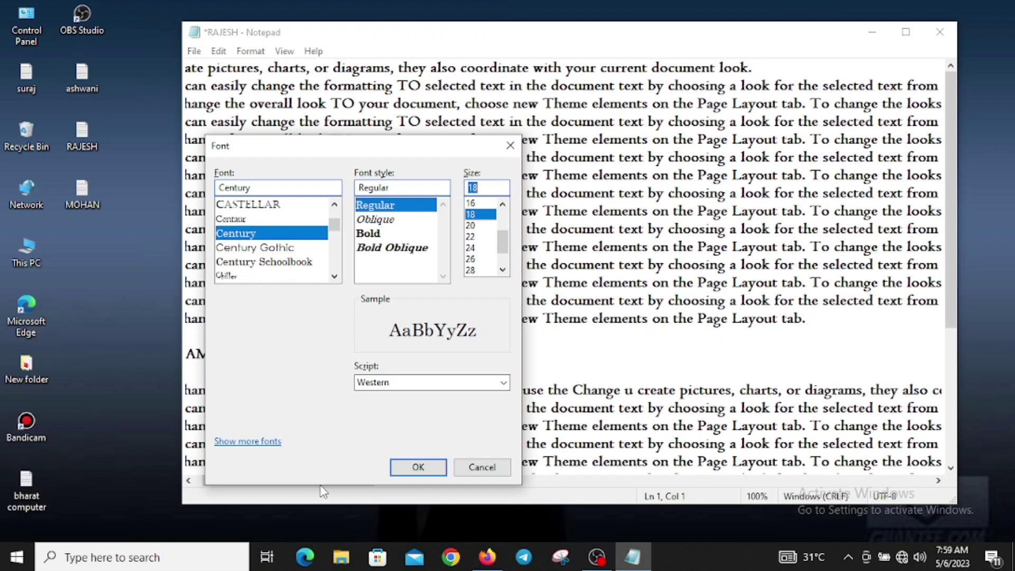
key(Return)
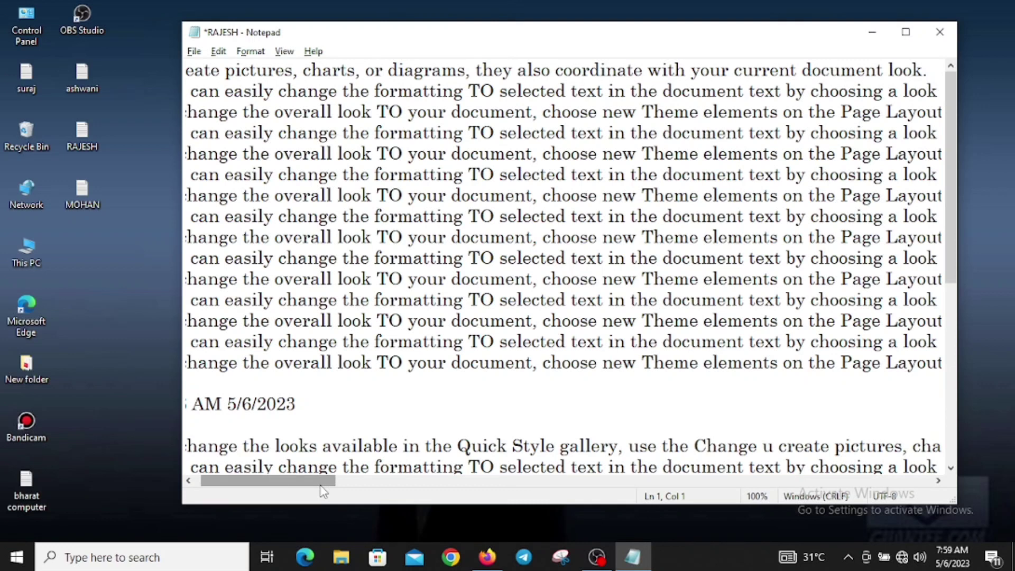
Step: Look through the zoom options and zoom in on the document one level to 110%
key(alt+v)
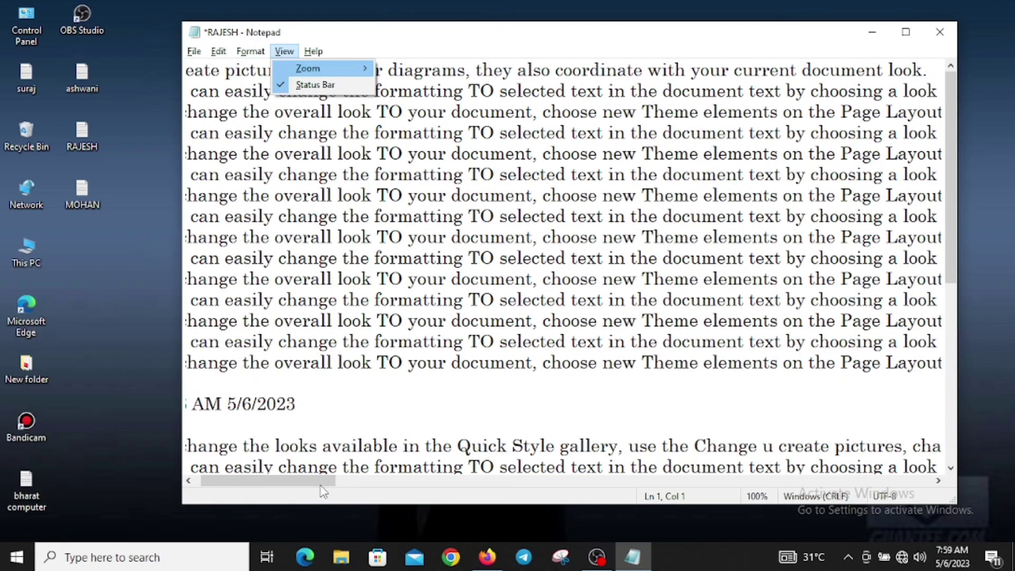
key(Right)
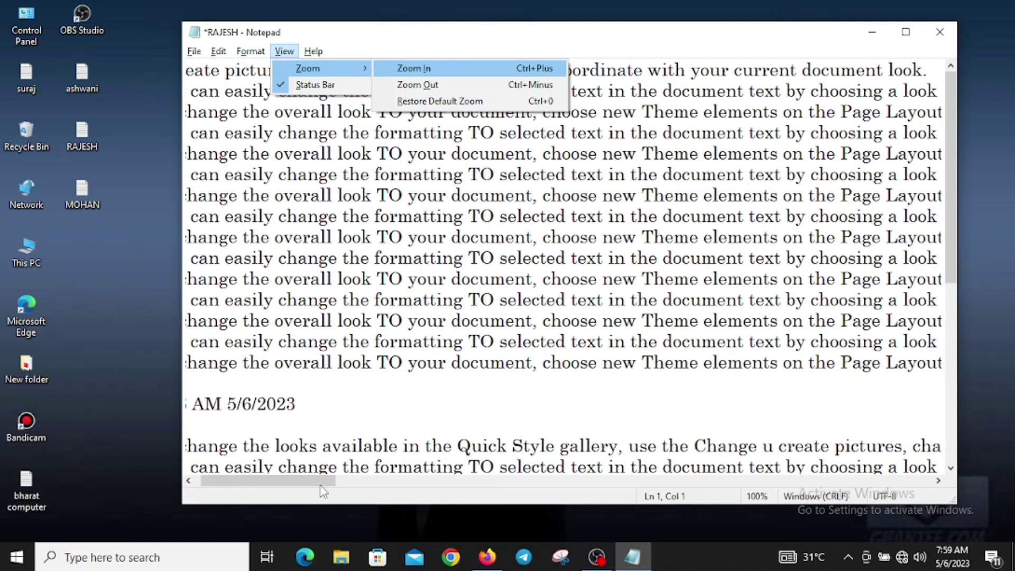
key(Down)
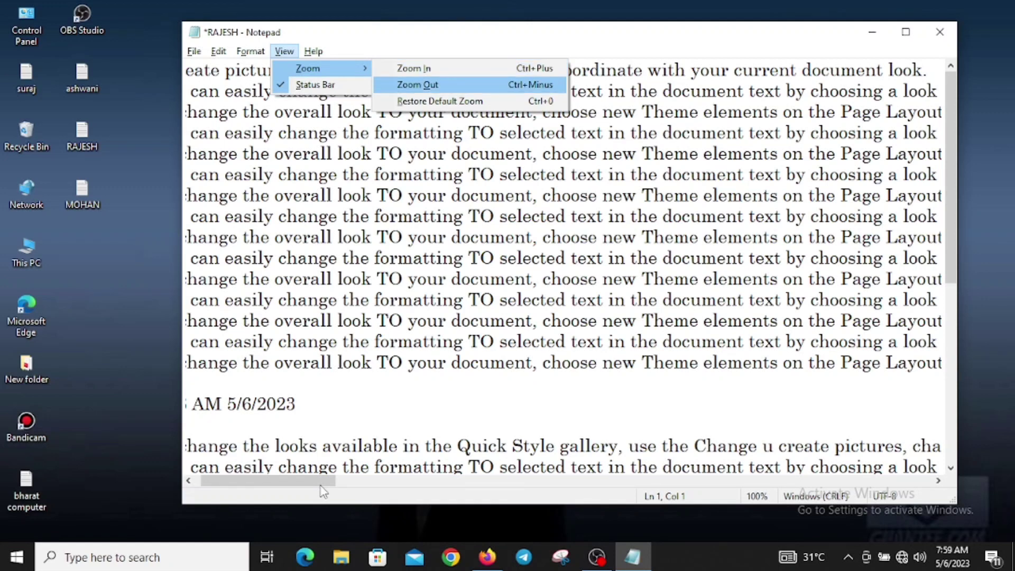
key(Down)
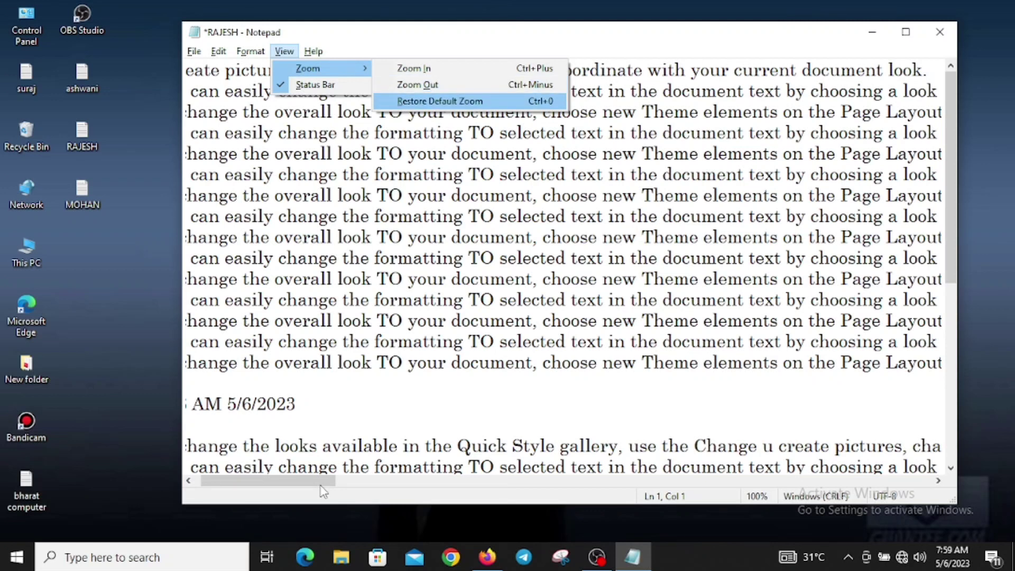
key(Up)
key(Up)
key(Up)
key(Up)
key(Up)
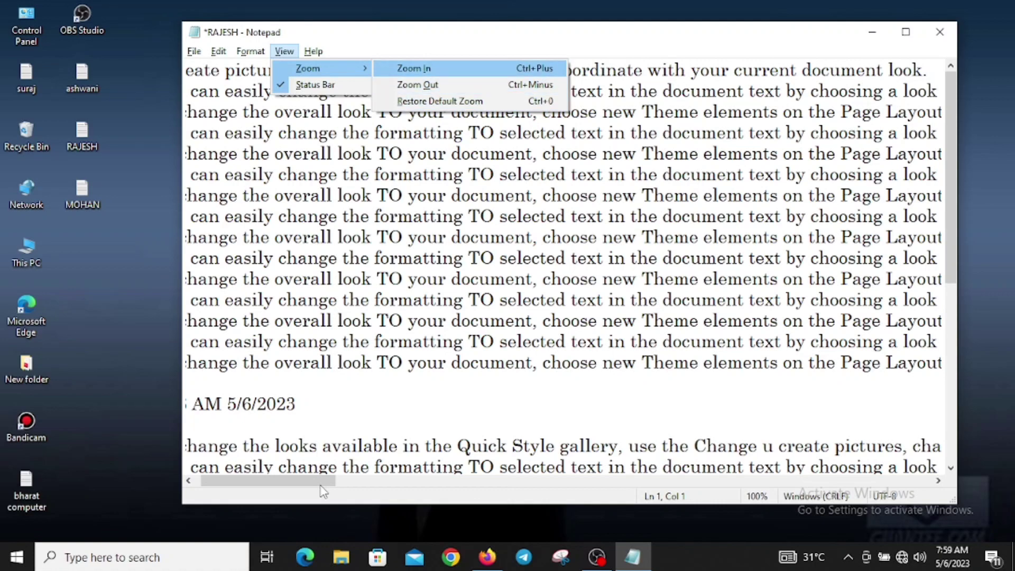
key(Return)
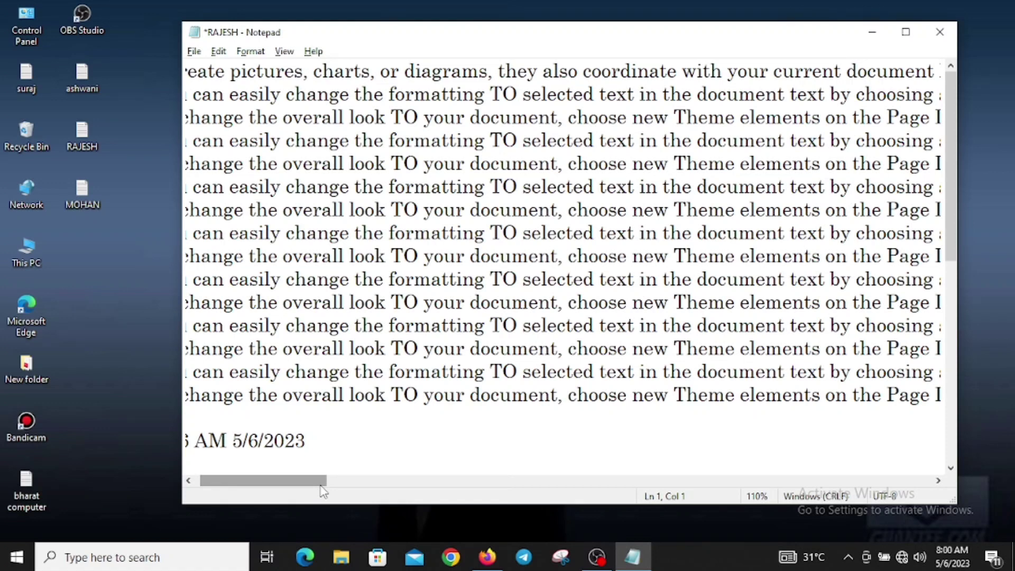
Step: Zoom in on the document one level to 120%, and zoom back out one level to 110%
key(alt+v)
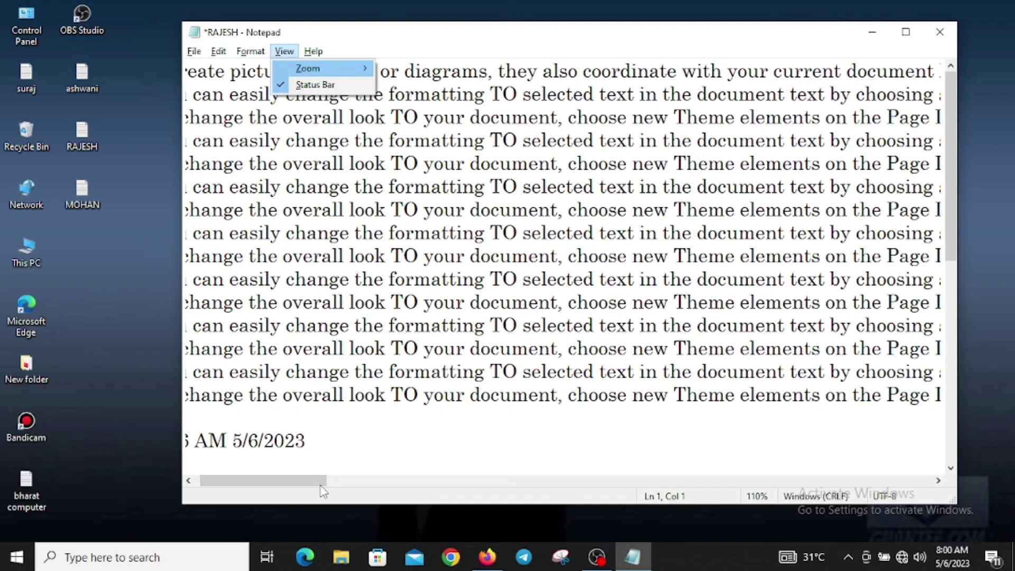
key(Right)
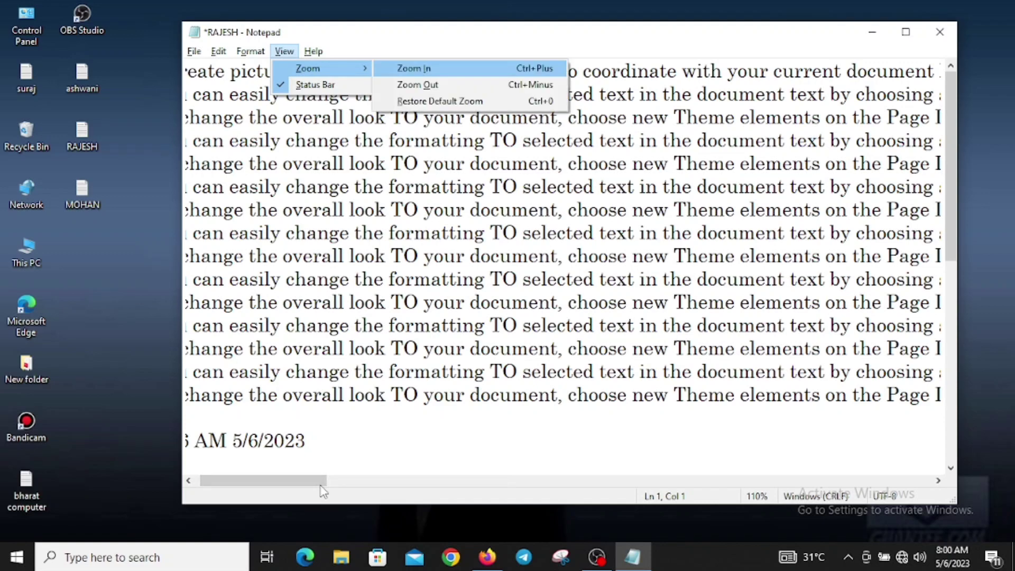
key(Return)
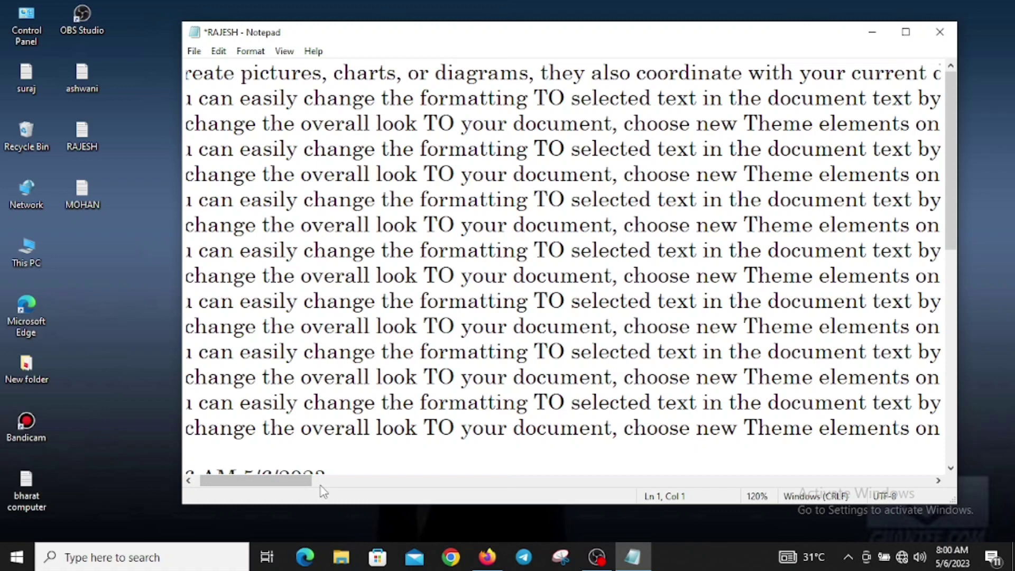
key(alt+v)
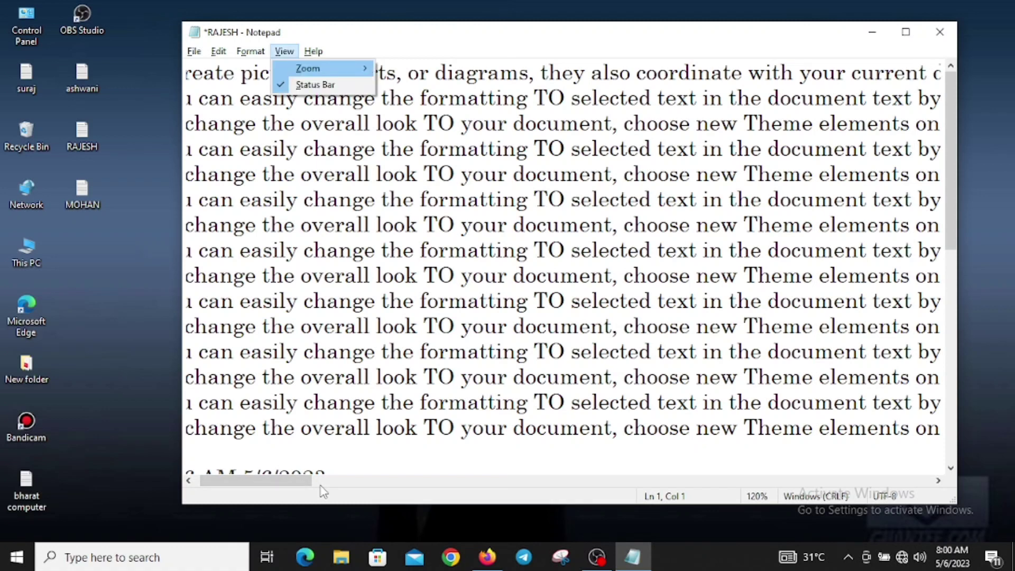
key(Right)
key(Down)
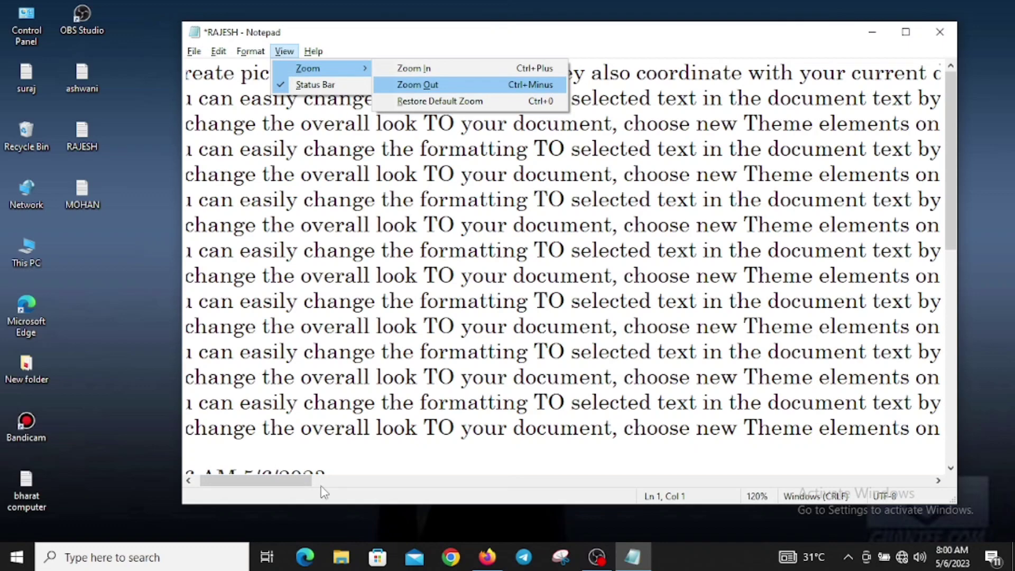
key(Return)
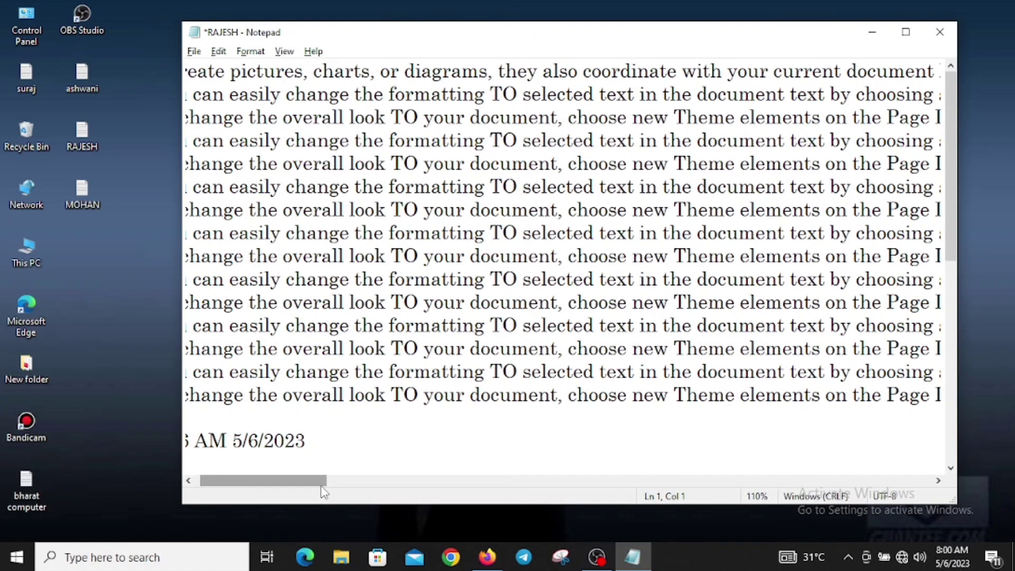
Step: Restore the document's default zoom of 100%
key(alt+v)
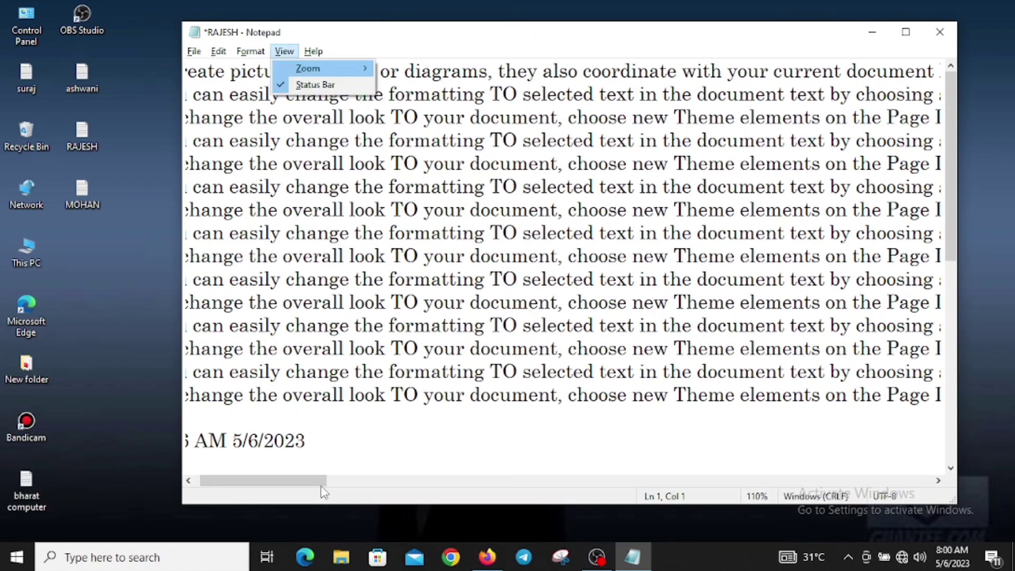
key(Right)
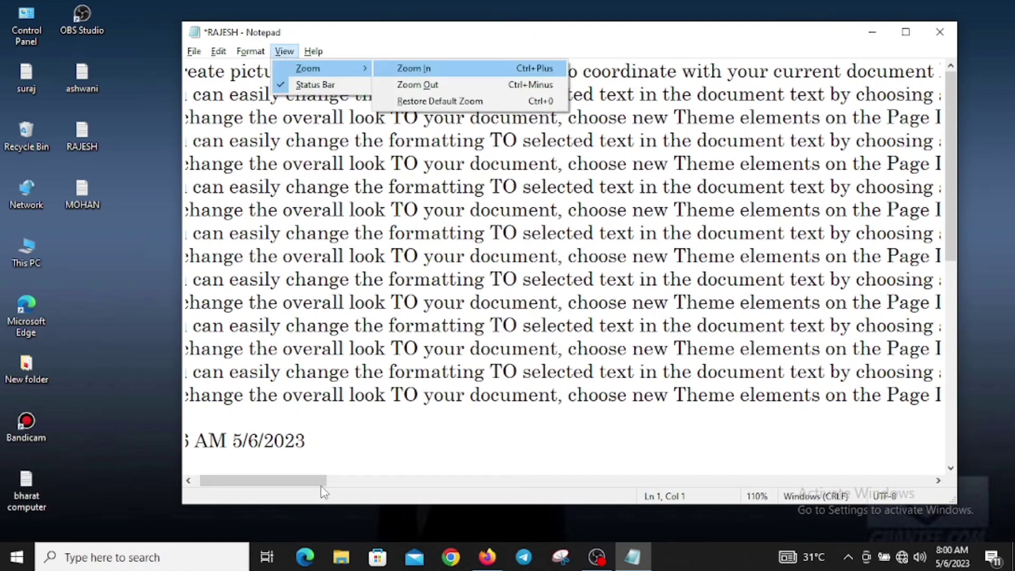
key(Down)
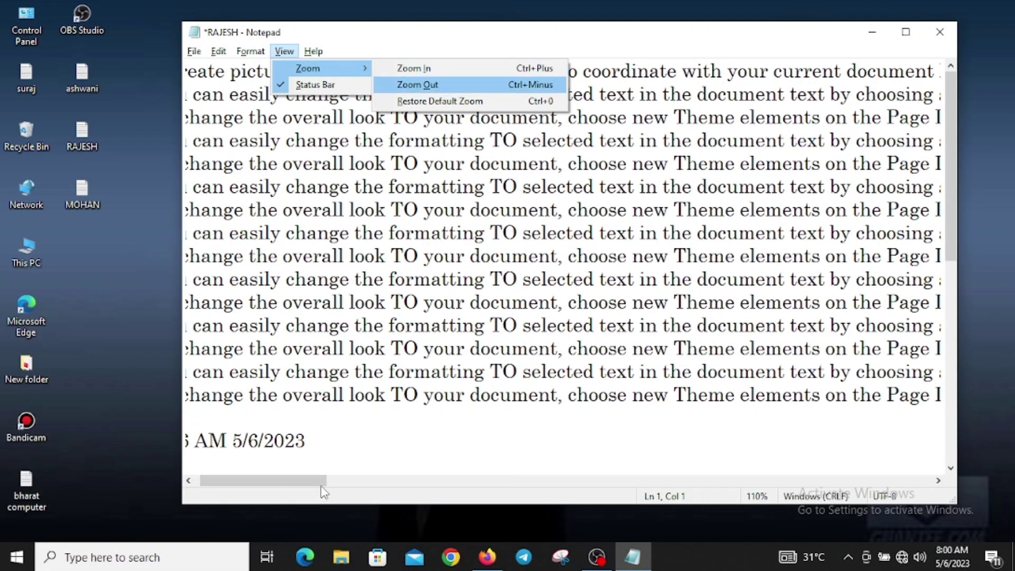
key(Down)
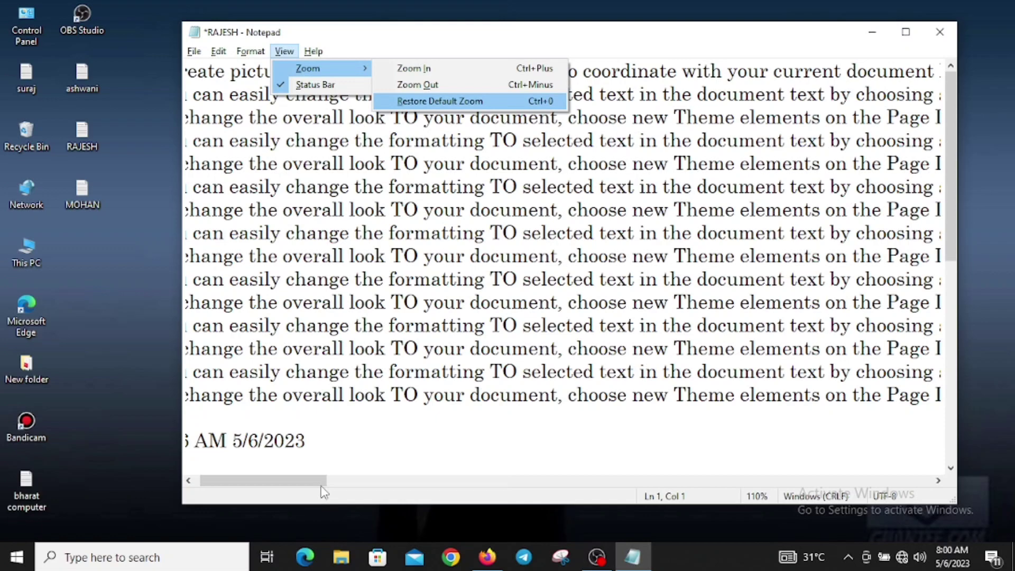
key(Return)
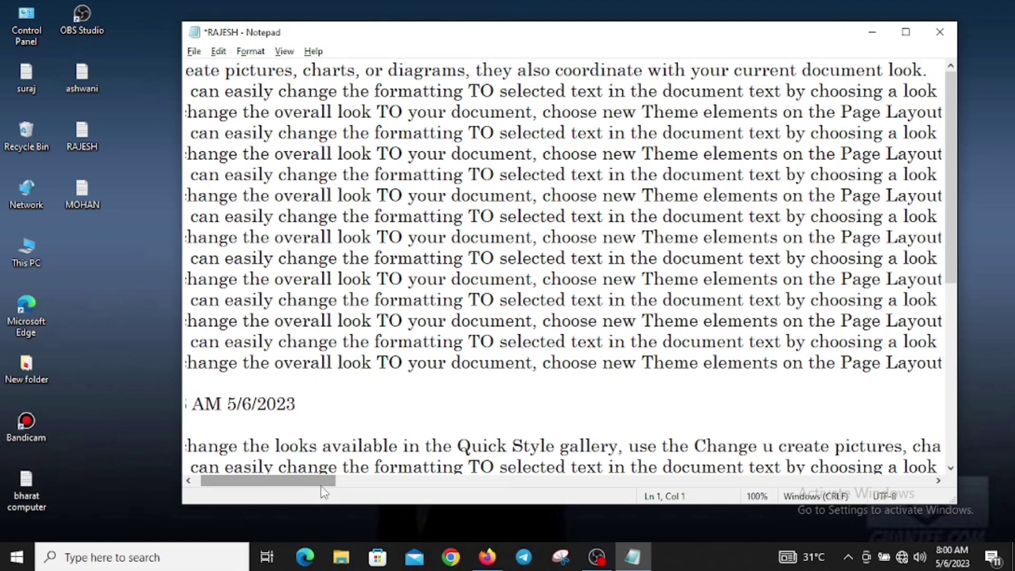
Step: Locate the Status Bar option, and place the cursor at different points in the text to check its line and column
key(alt+v)
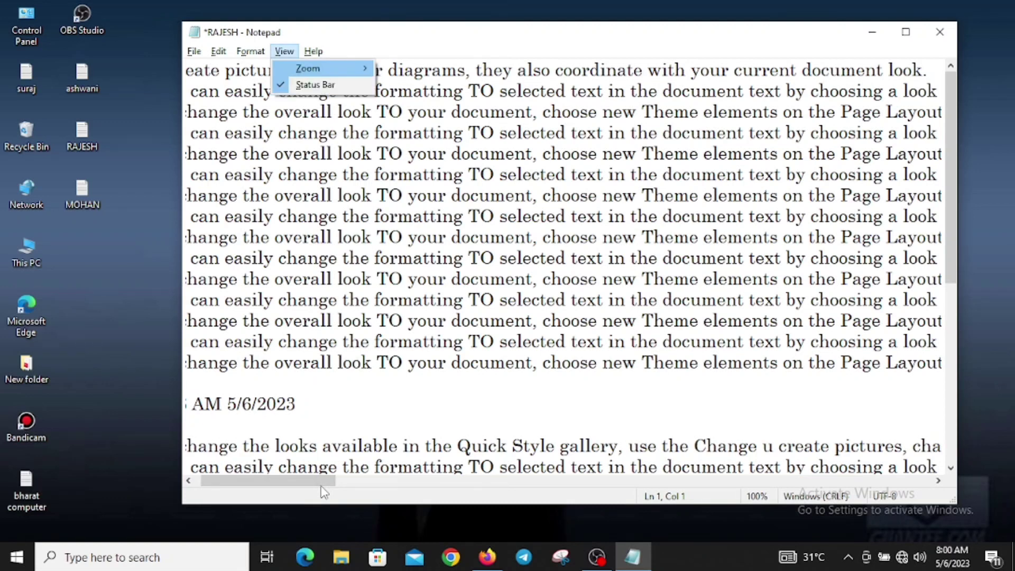
key(Down)
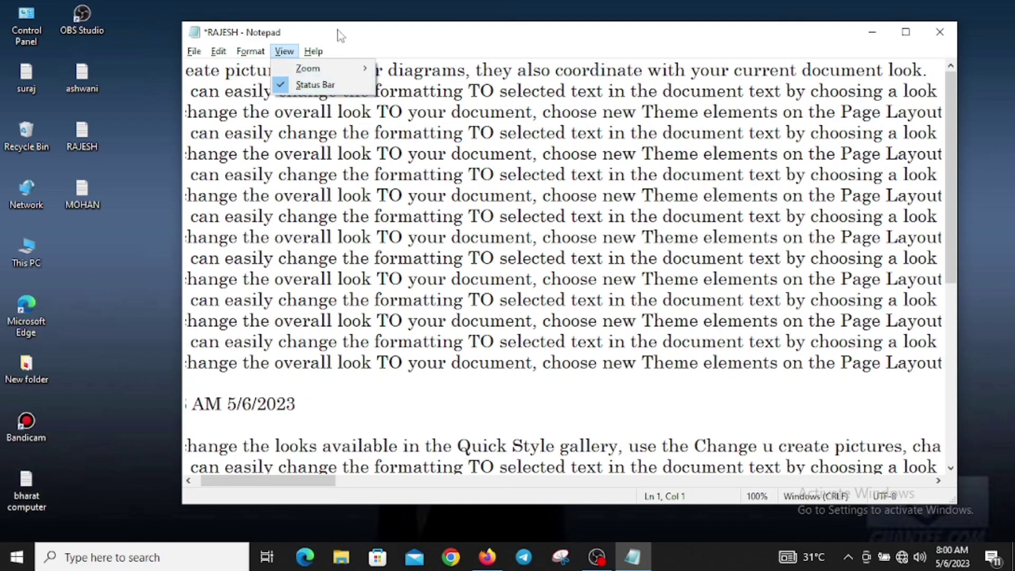
mouse_move(313, 52)
click(582, 275)
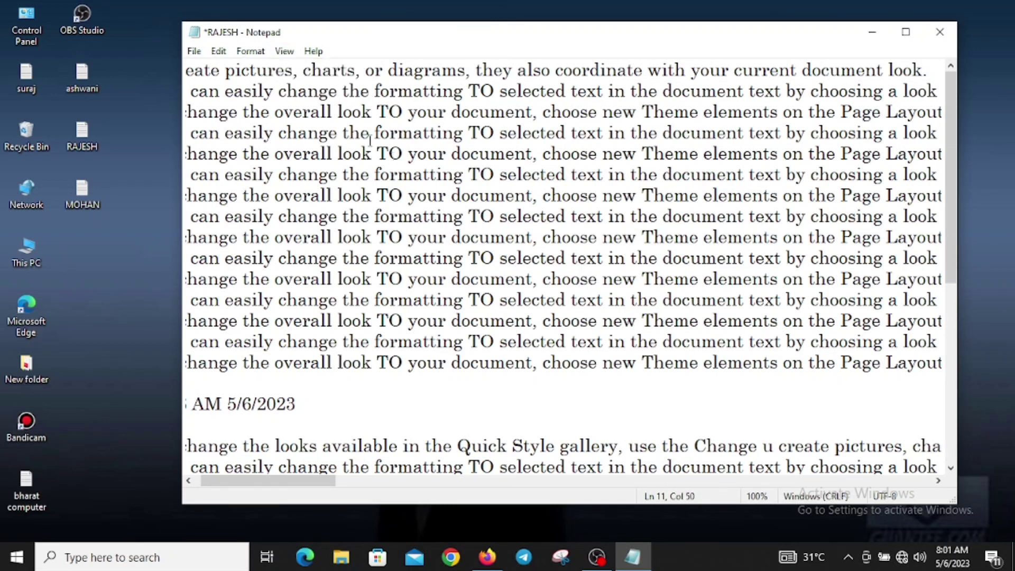
click(188, 72)
click(189, 92)
Step: Hide the status bar and show it again
key(alt+v)
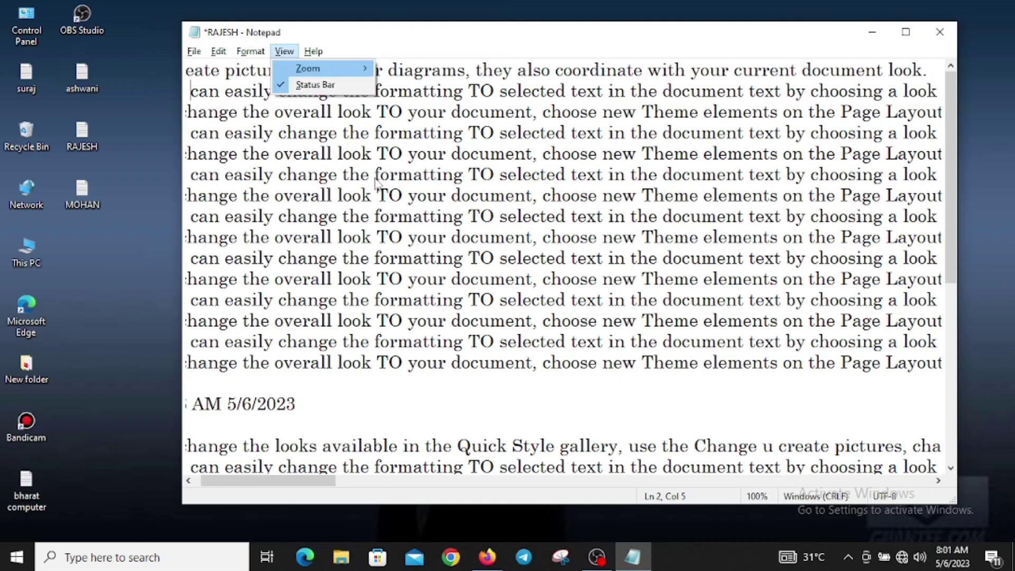
key(Down)
key(Return)
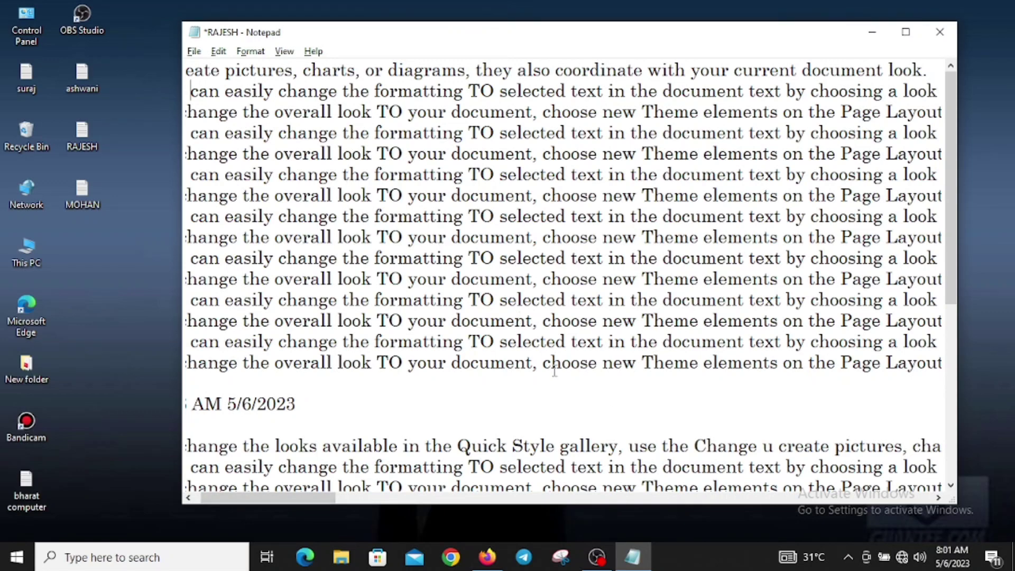
key(alt+v)
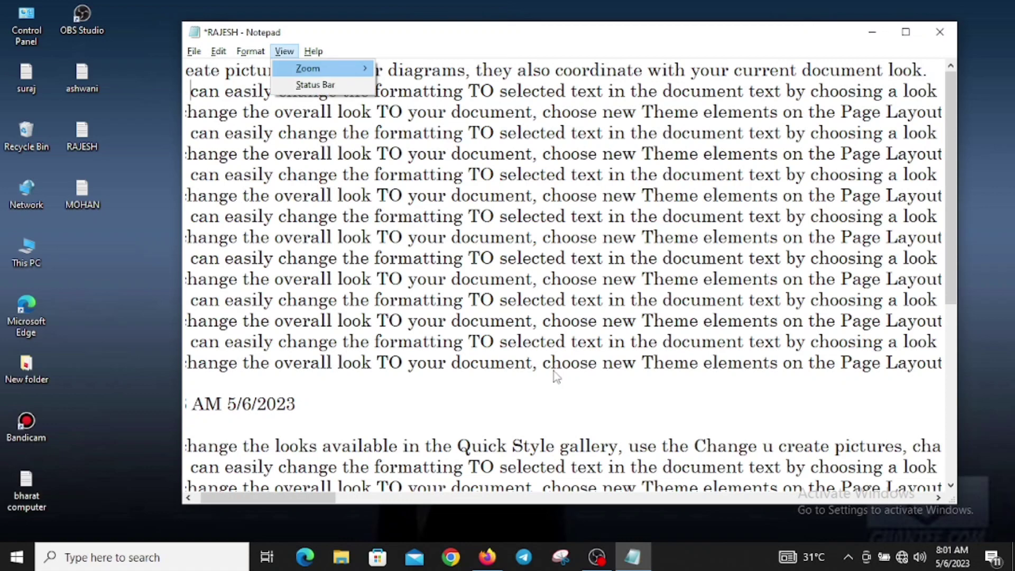
key(Down)
key(Return)
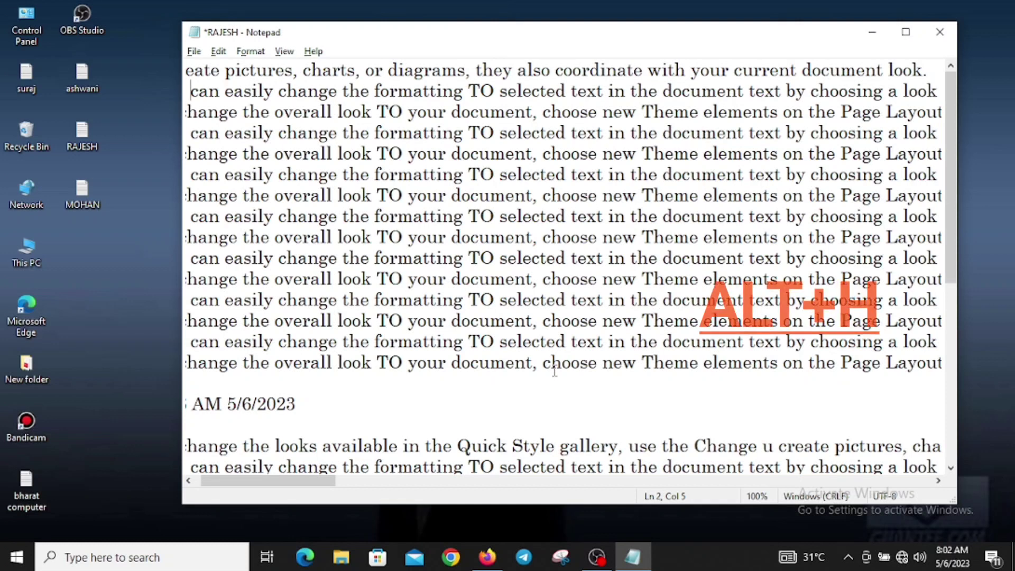
Step: Look through the help options View Help, Send Feedback and About Notepad
key(alt+h)
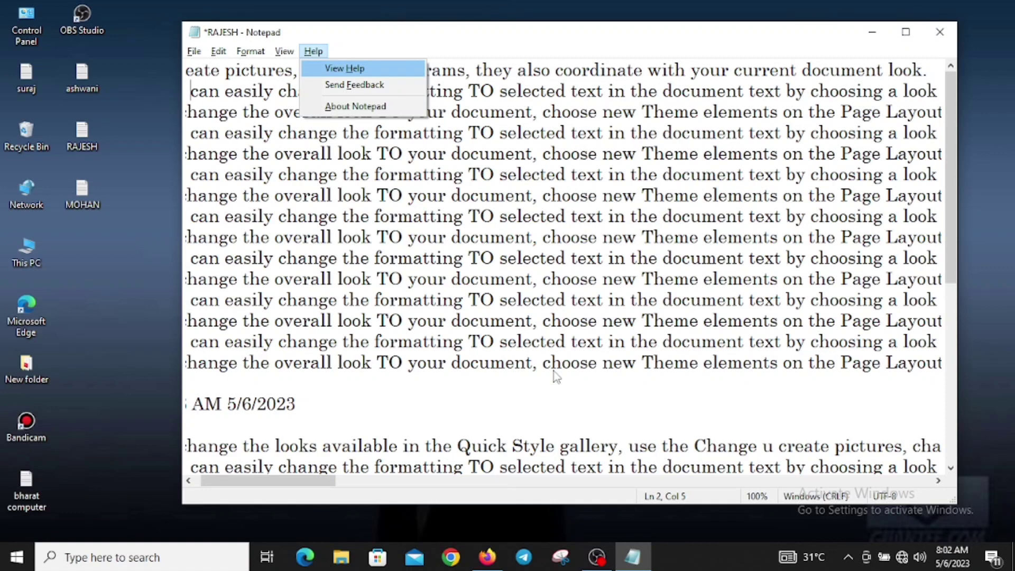
key(Down)
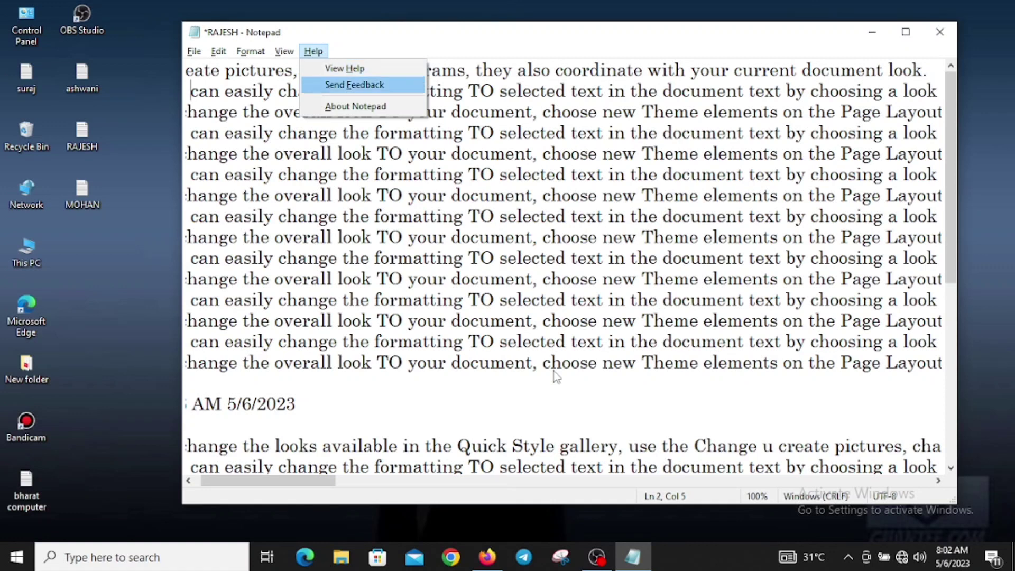
key(Up)
key(Up)
key(Up)
key(Down)
key(Up)
key(Up)
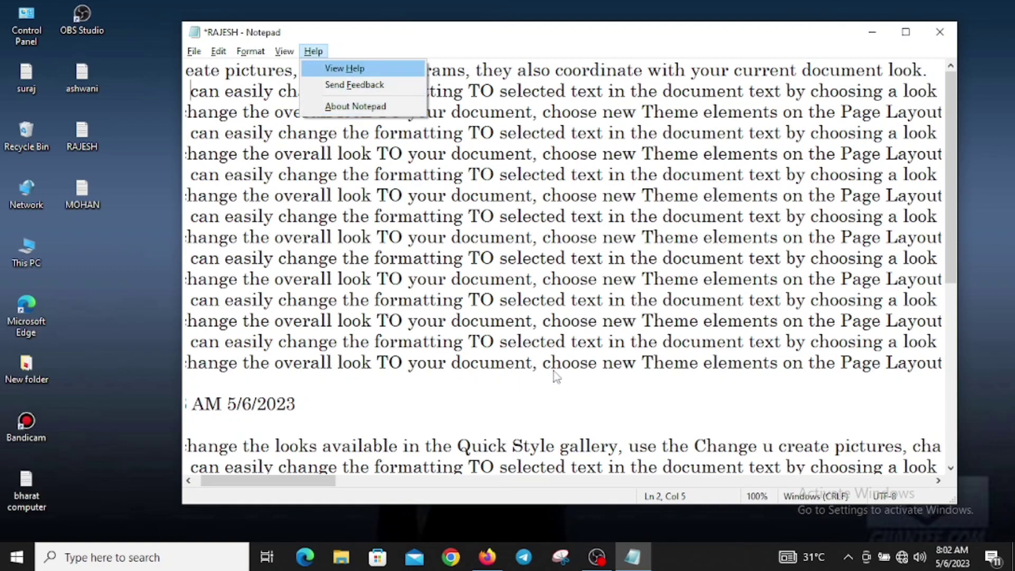
key(Down)
key(Down)
key(Up)
key(Down)
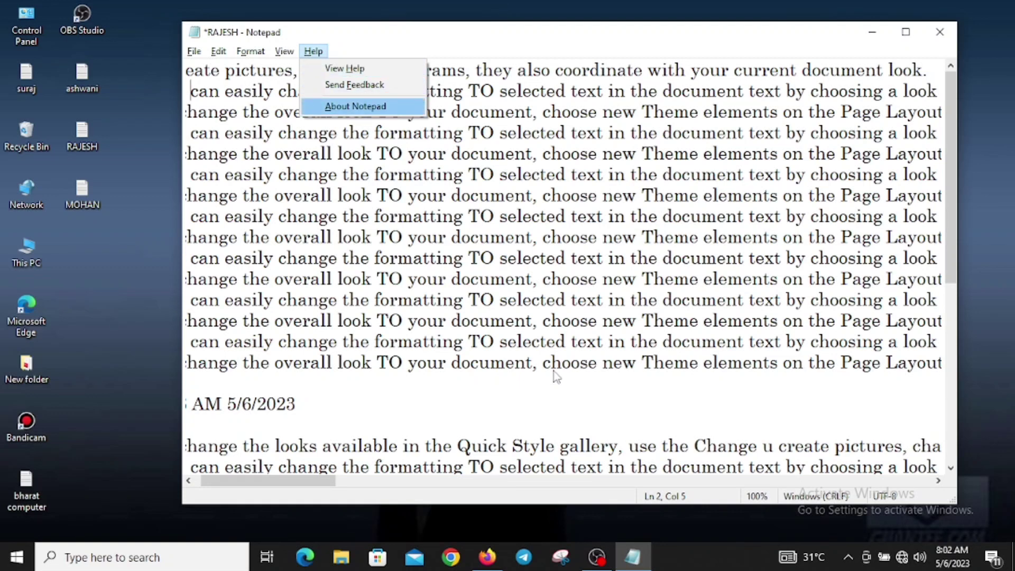
key(Up)
key(Down)
key(Up)
key(Up)
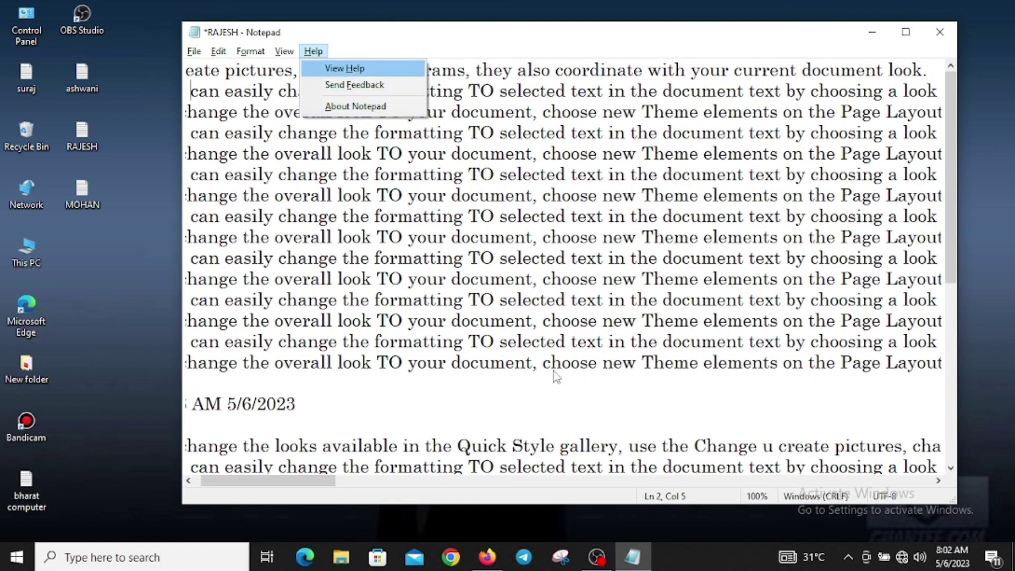
Step: Open Notepad's online help page with View Help and minimize the browser window
key(Escape)
key(Escape)
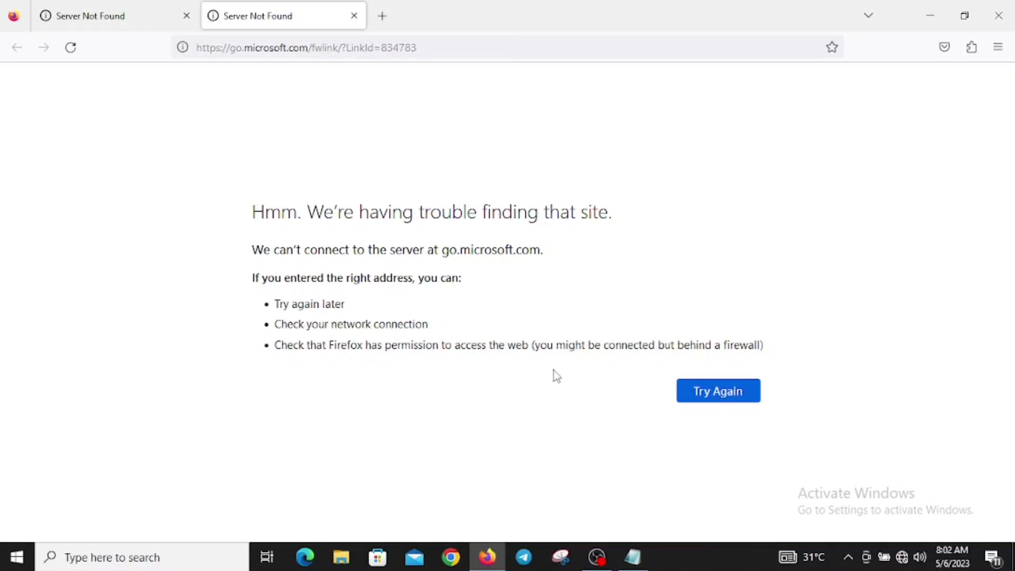
click(487, 563)
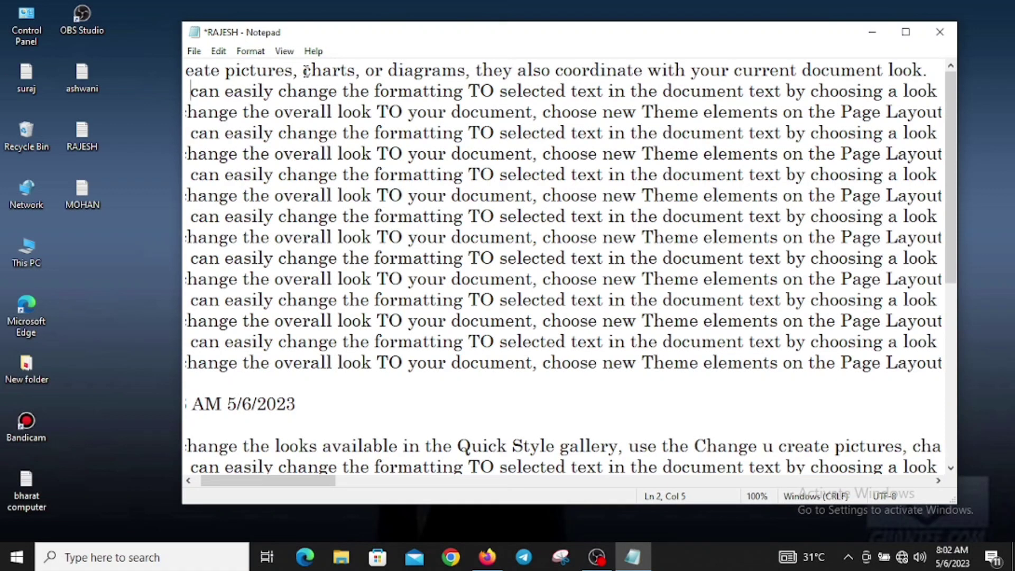
Step: Review the help options again, open About Notepad to view the version and licence information, and close it
key(alt)
key(Escape)
key(alt+h)
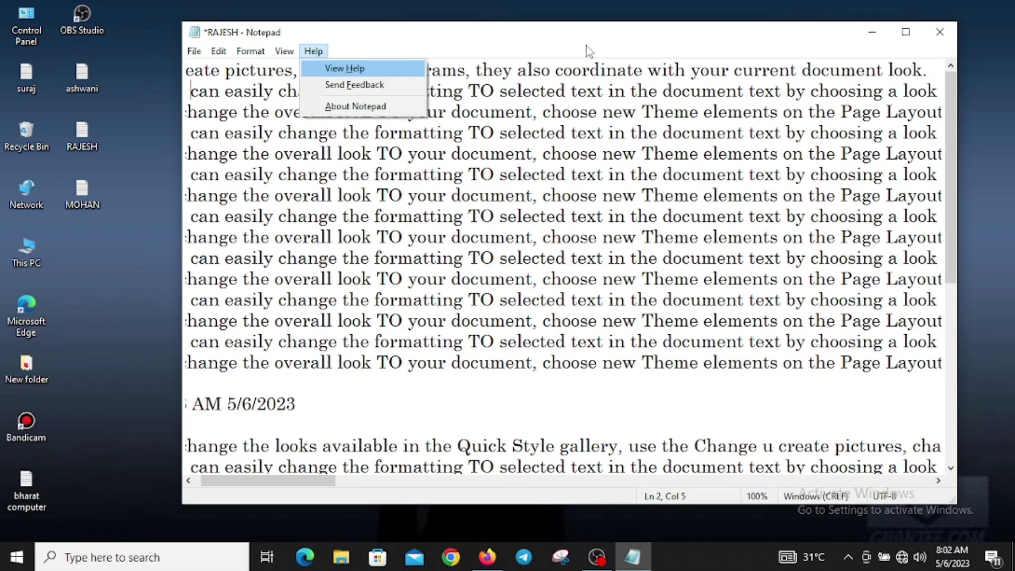
key(Up)
key(Down)
key(Down)
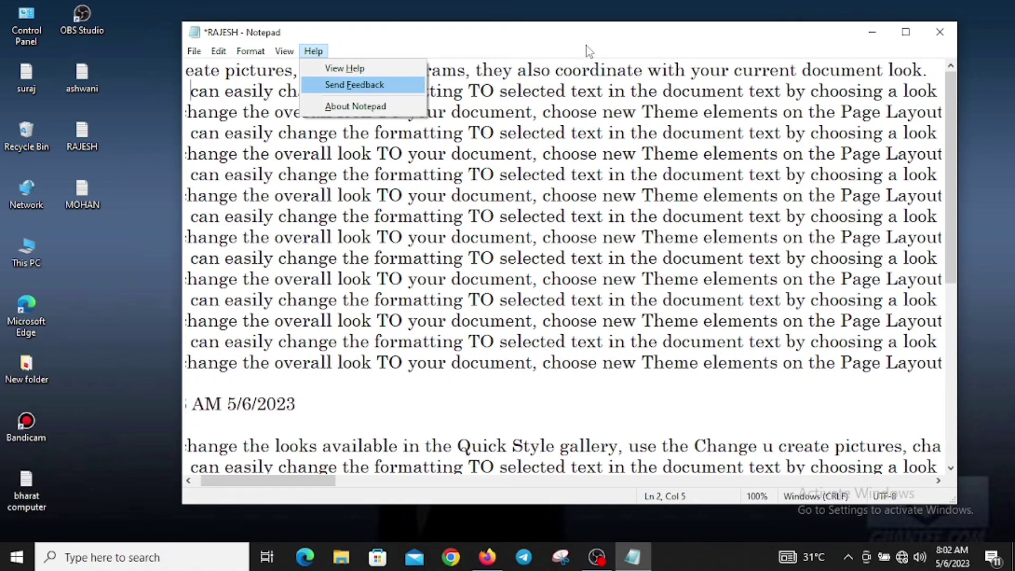
key(Down)
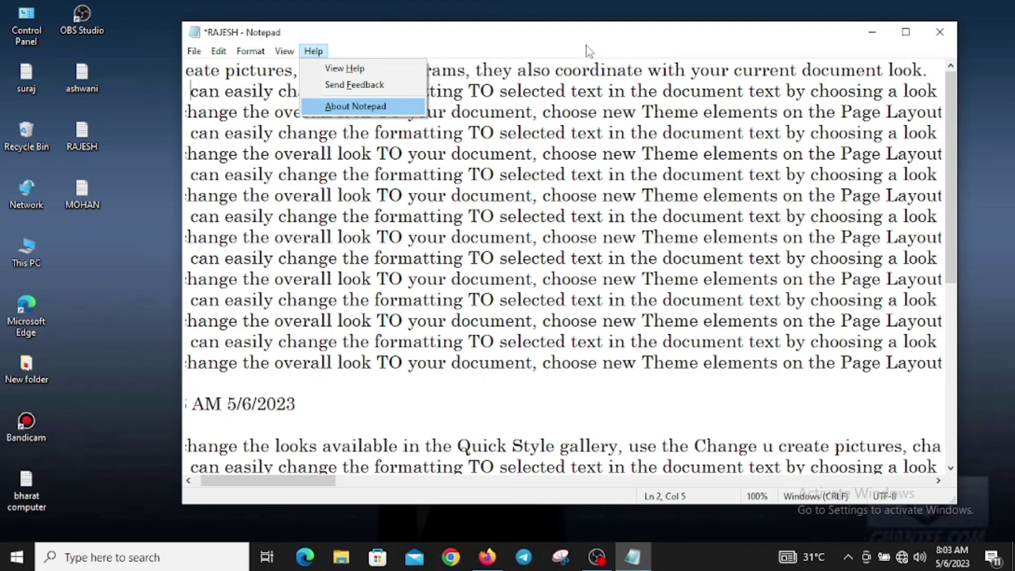
key(Up)
key(Down)
key(Return)
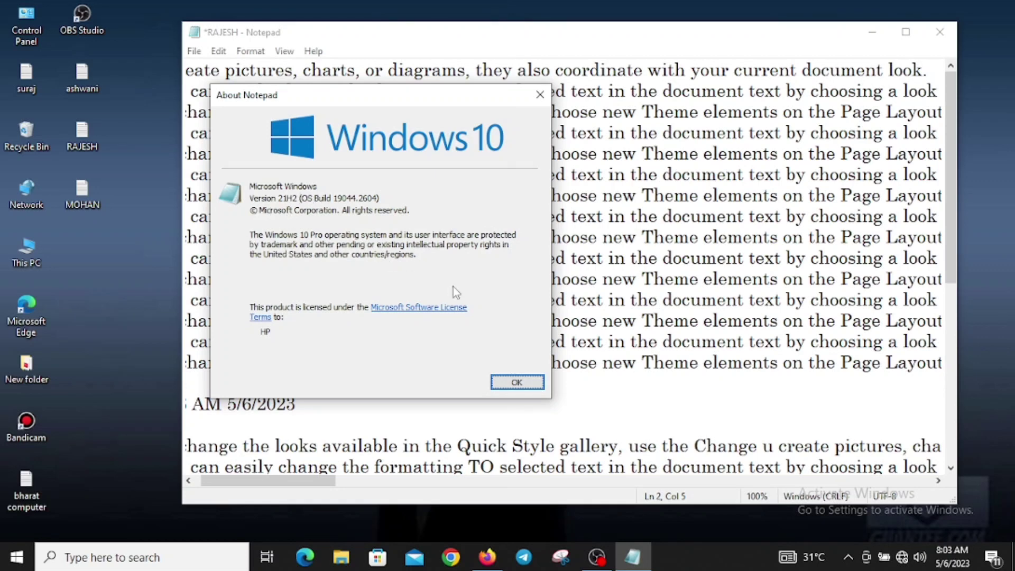
click(538, 382)
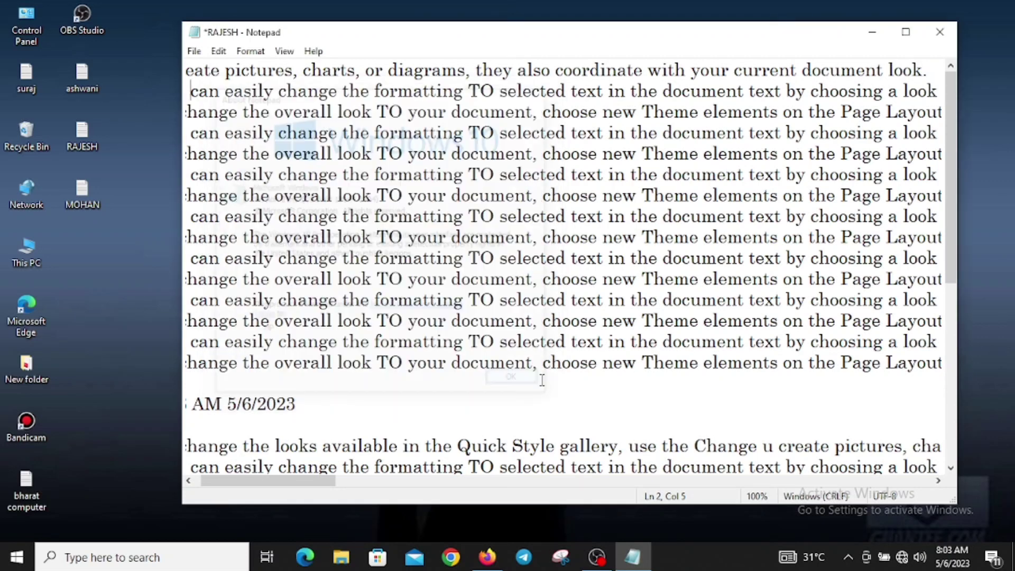